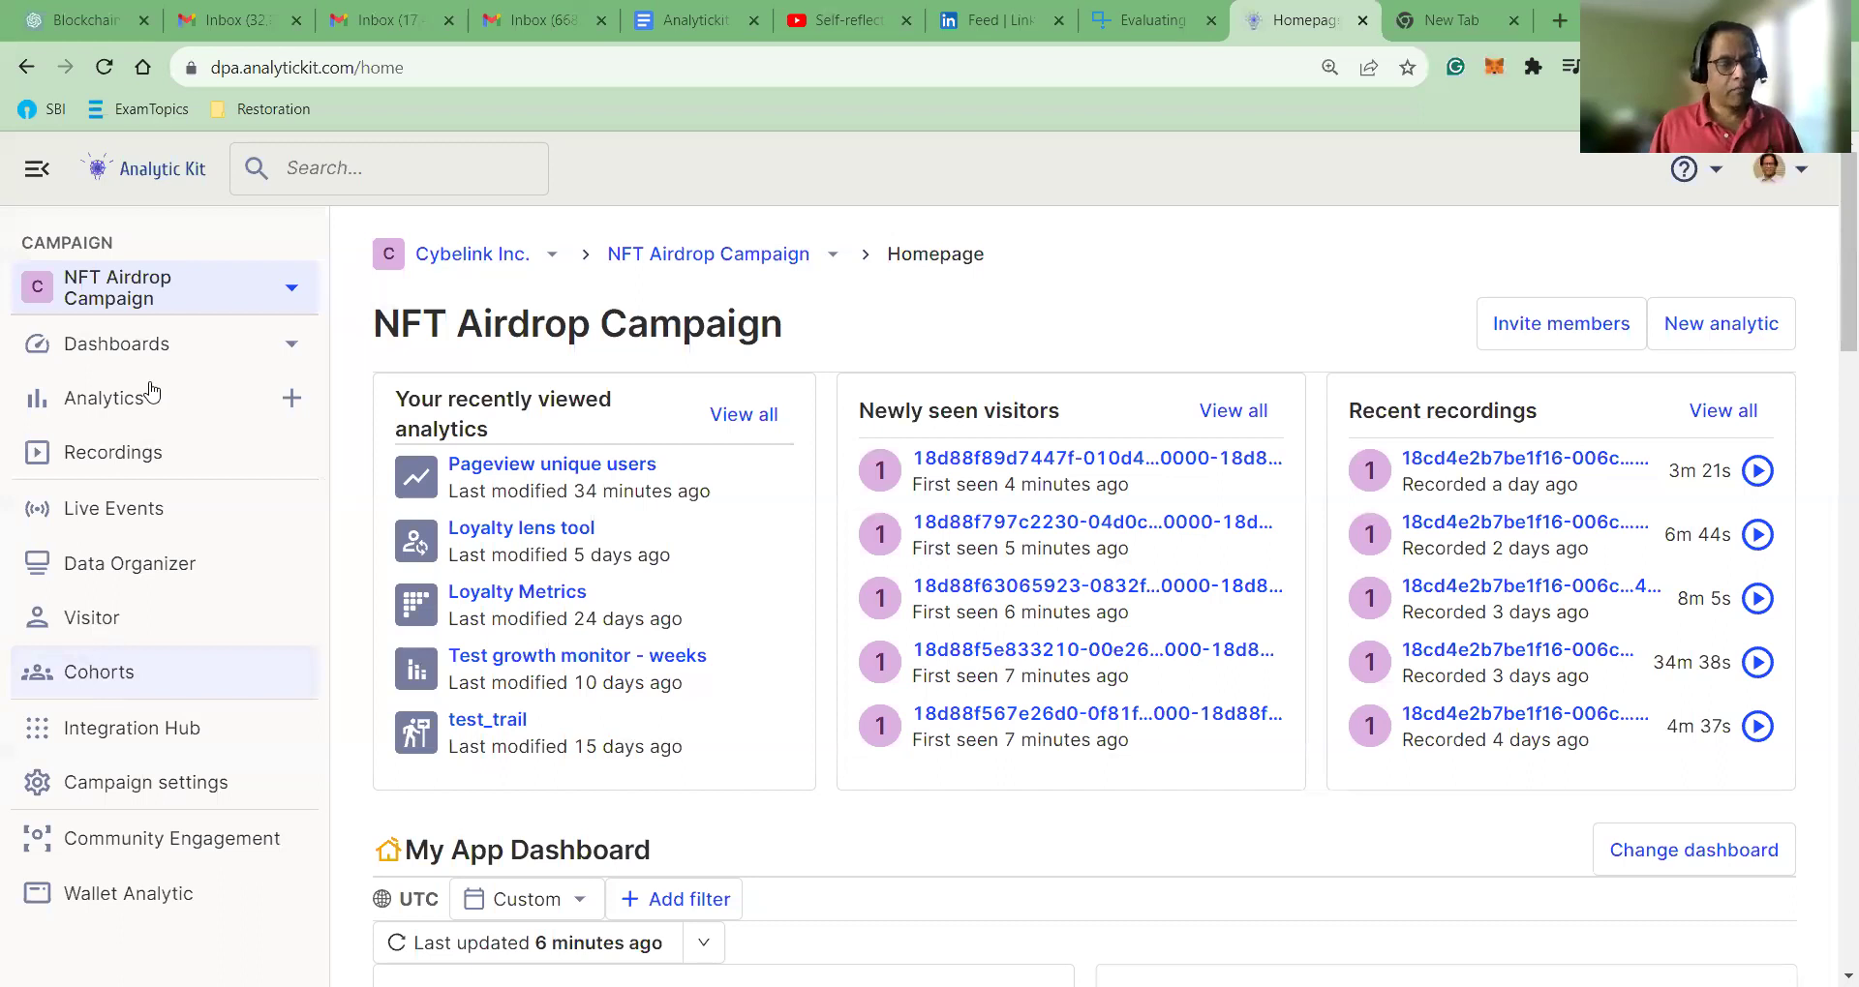
Step: Open the visitor catalog, expand the first listed visitor and look through its properties, such as OS, location, timezone and browser
{"action": "left_click", "coordinate": [92, 626]}
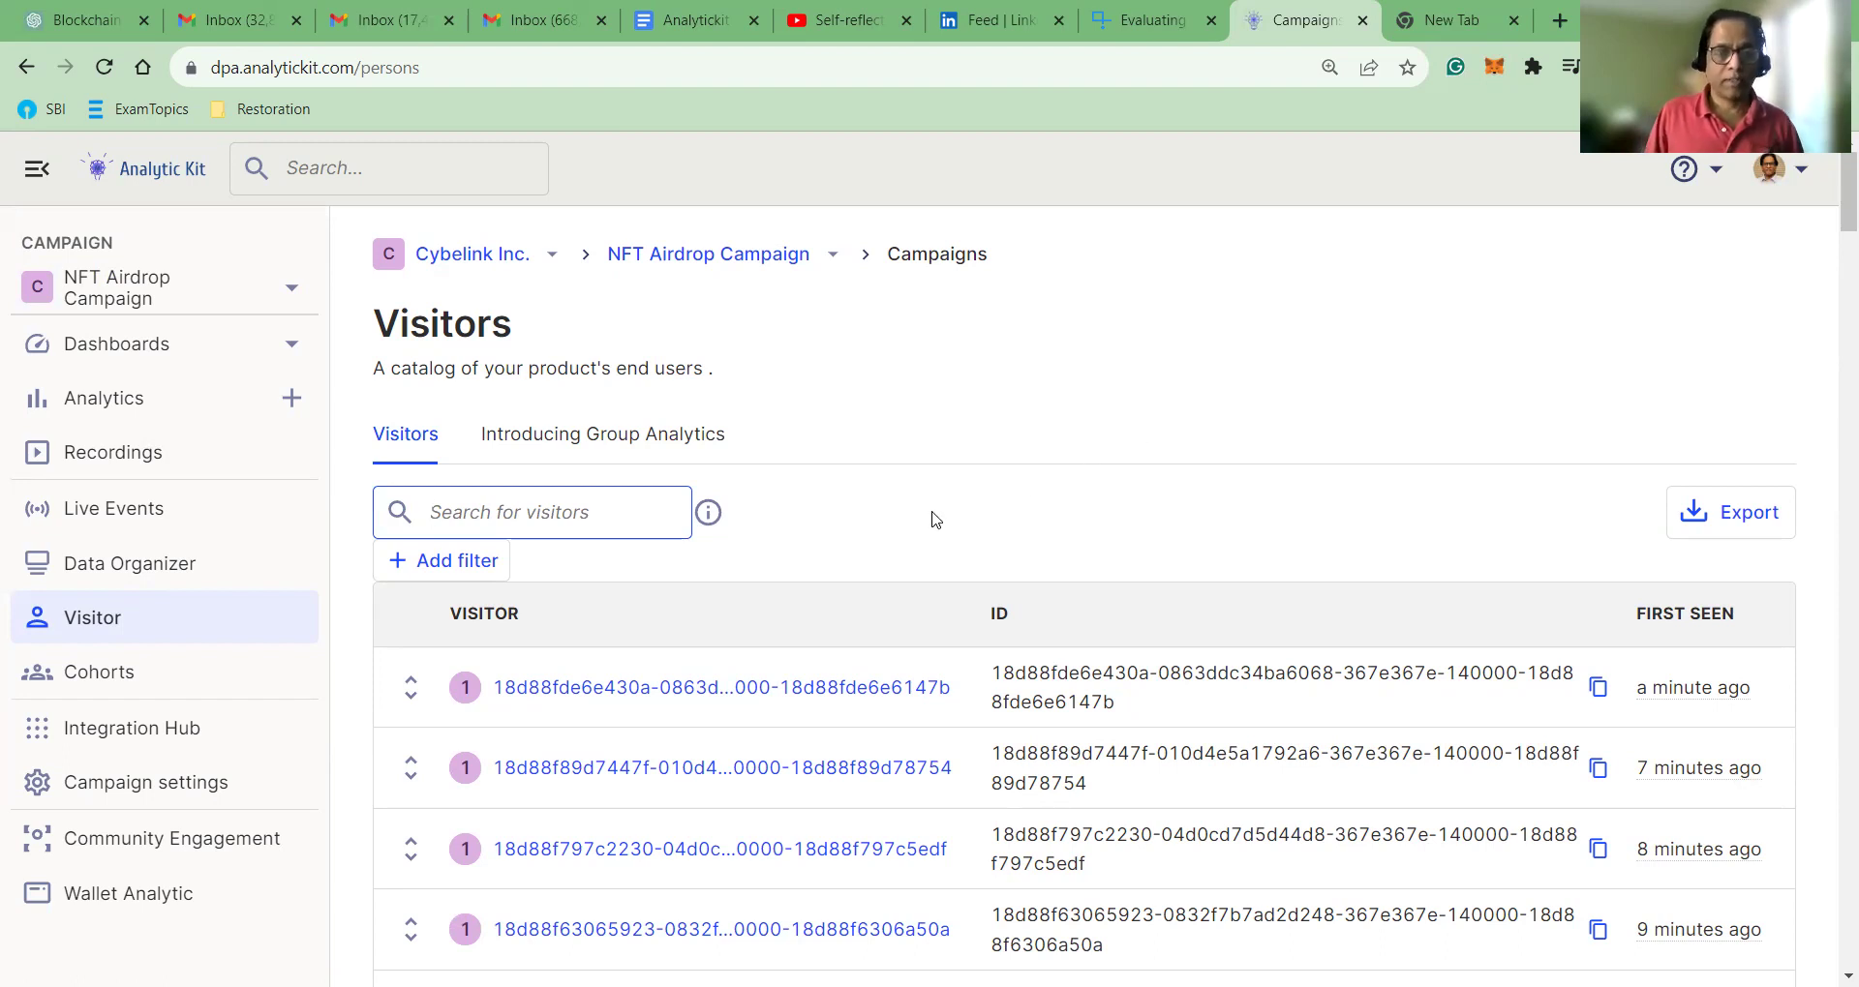
{"action": "scroll", "coordinate": [935, 520], "scroll_direction": "down", "scroll_amount": 2}
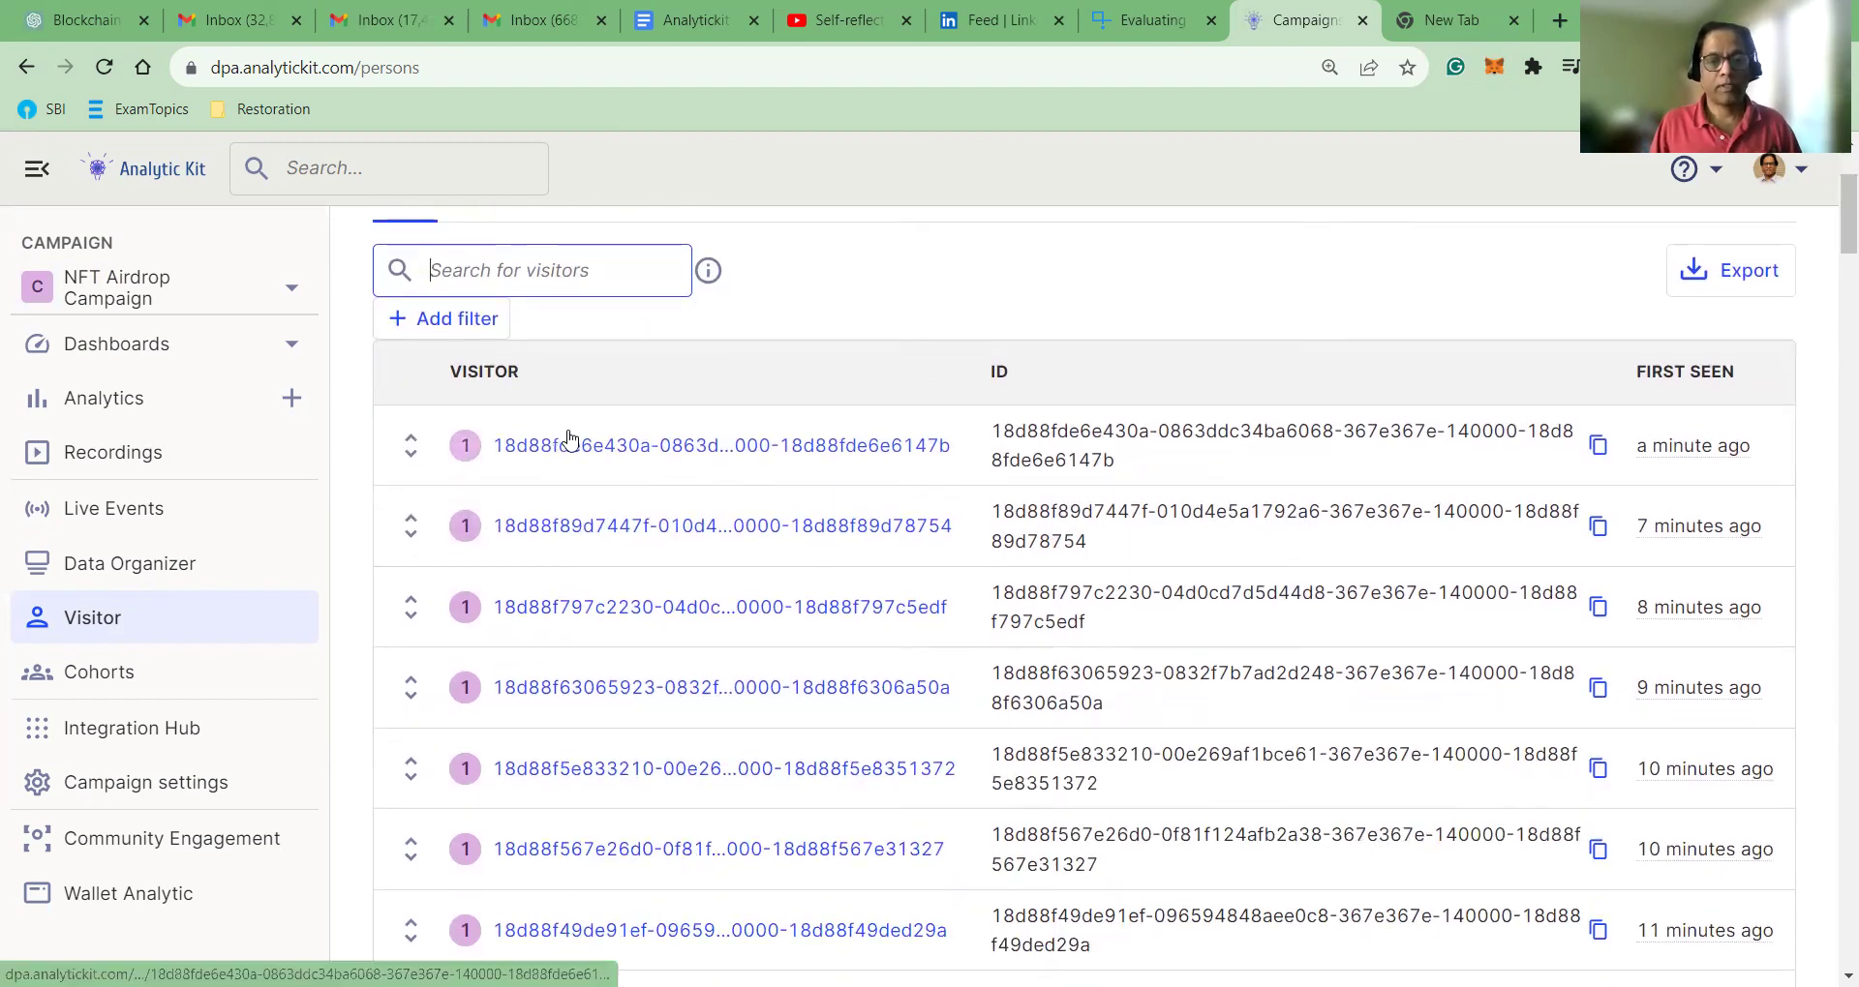
{"action": "left_click", "coordinate": [410, 455]}
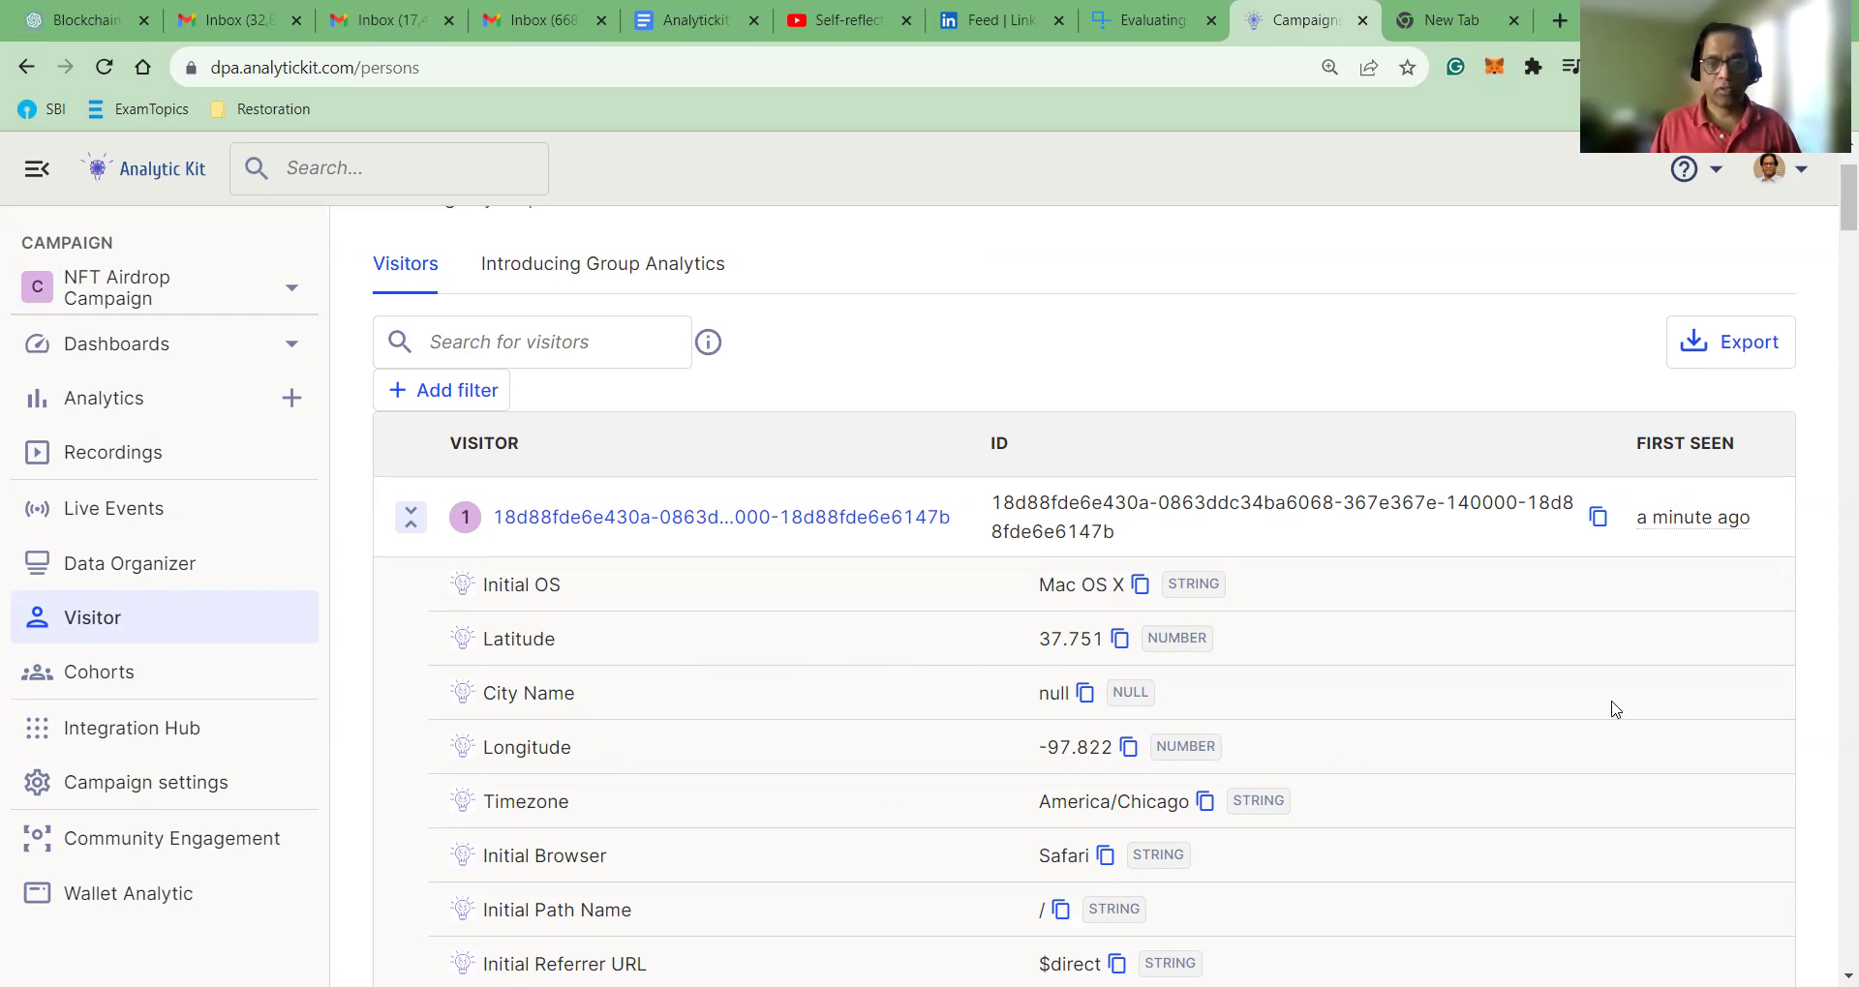
{"action": "scroll", "coordinate": [1613, 706], "scroll_direction": "down", "scroll_amount": 1}
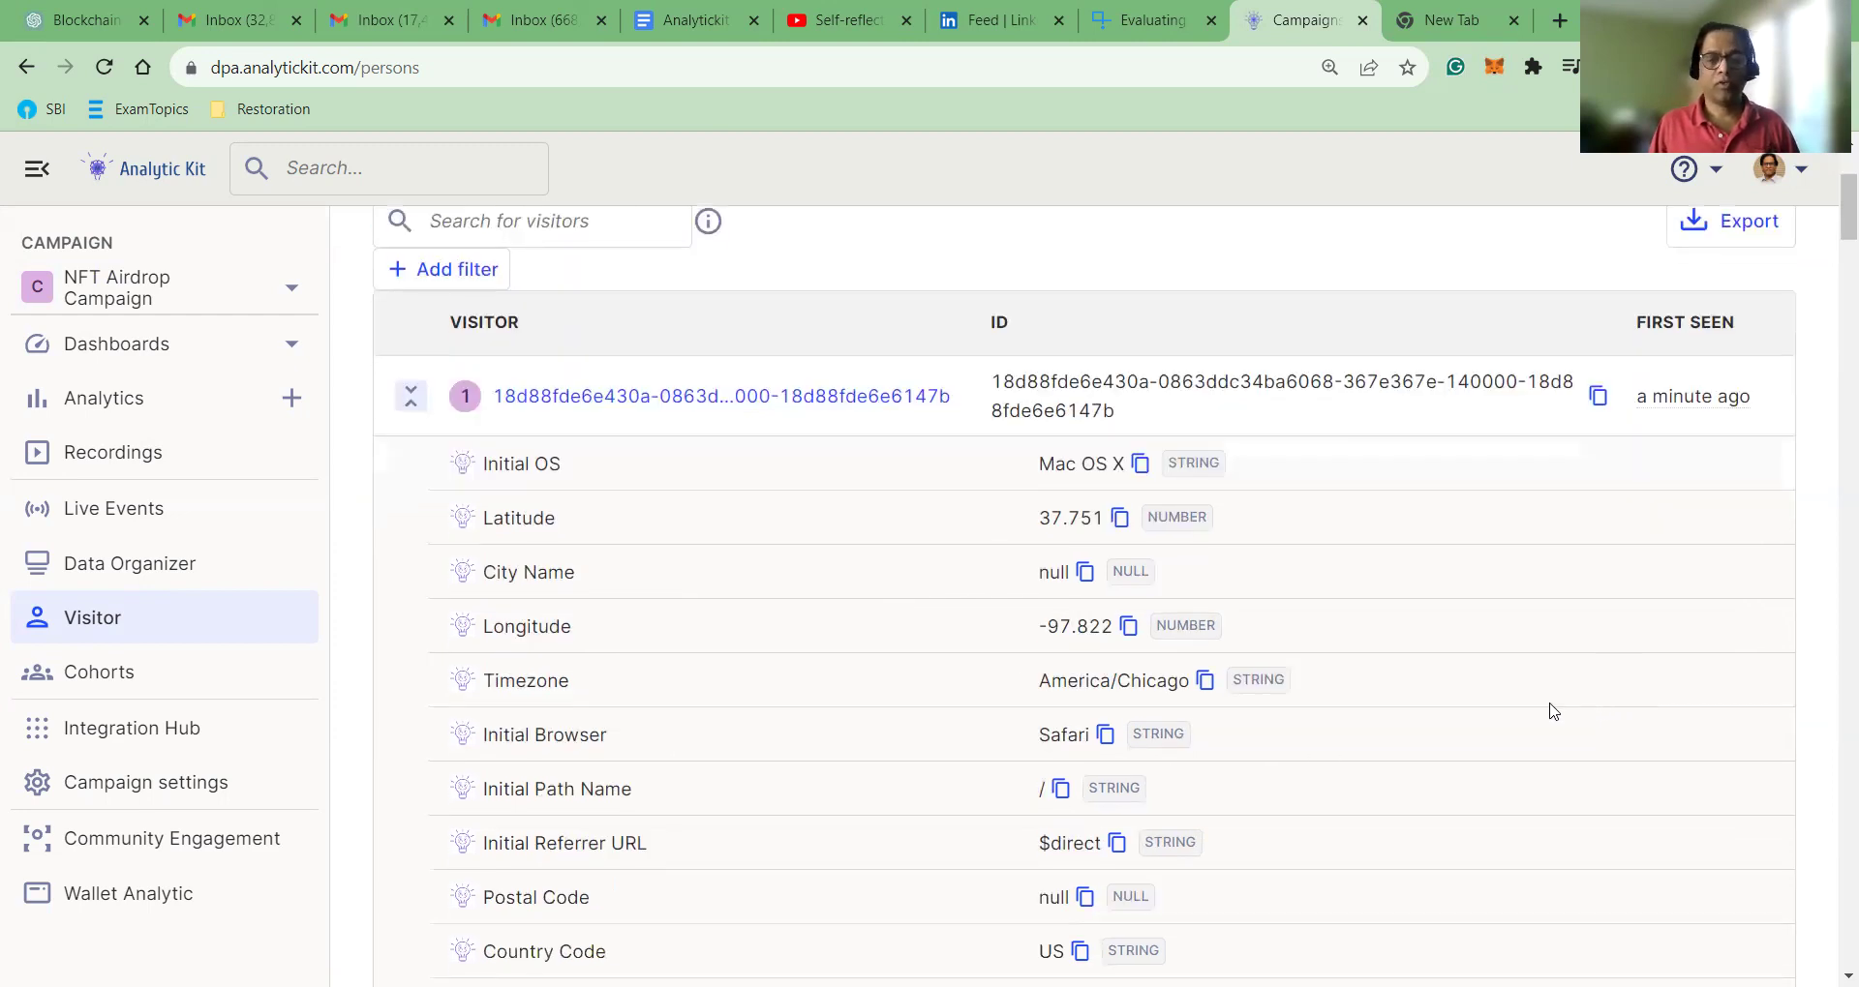
{"action": "scroll", "coordinate": [1435, 642], "scroll_direction": "down", "scroll_amount": 10}
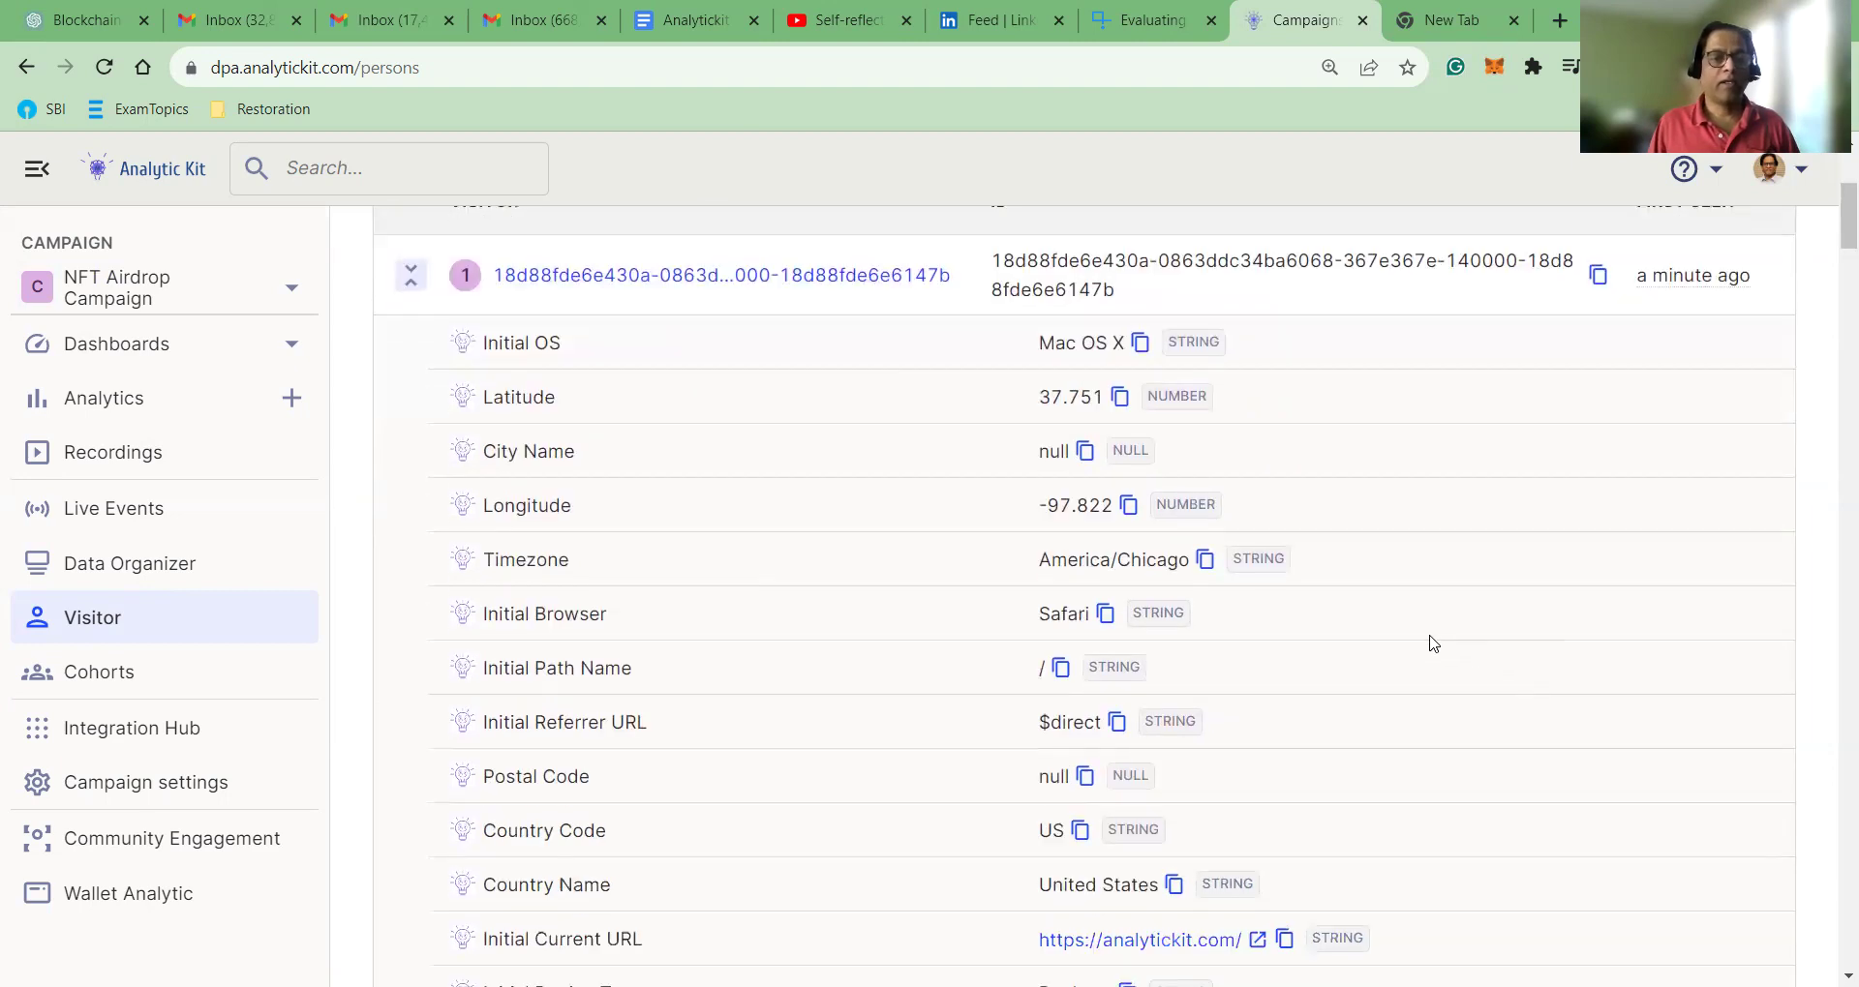
{"action": "scroll", "coordinate": [1435, 642], "scroll_direction": "down", "scroll_amount": 7}
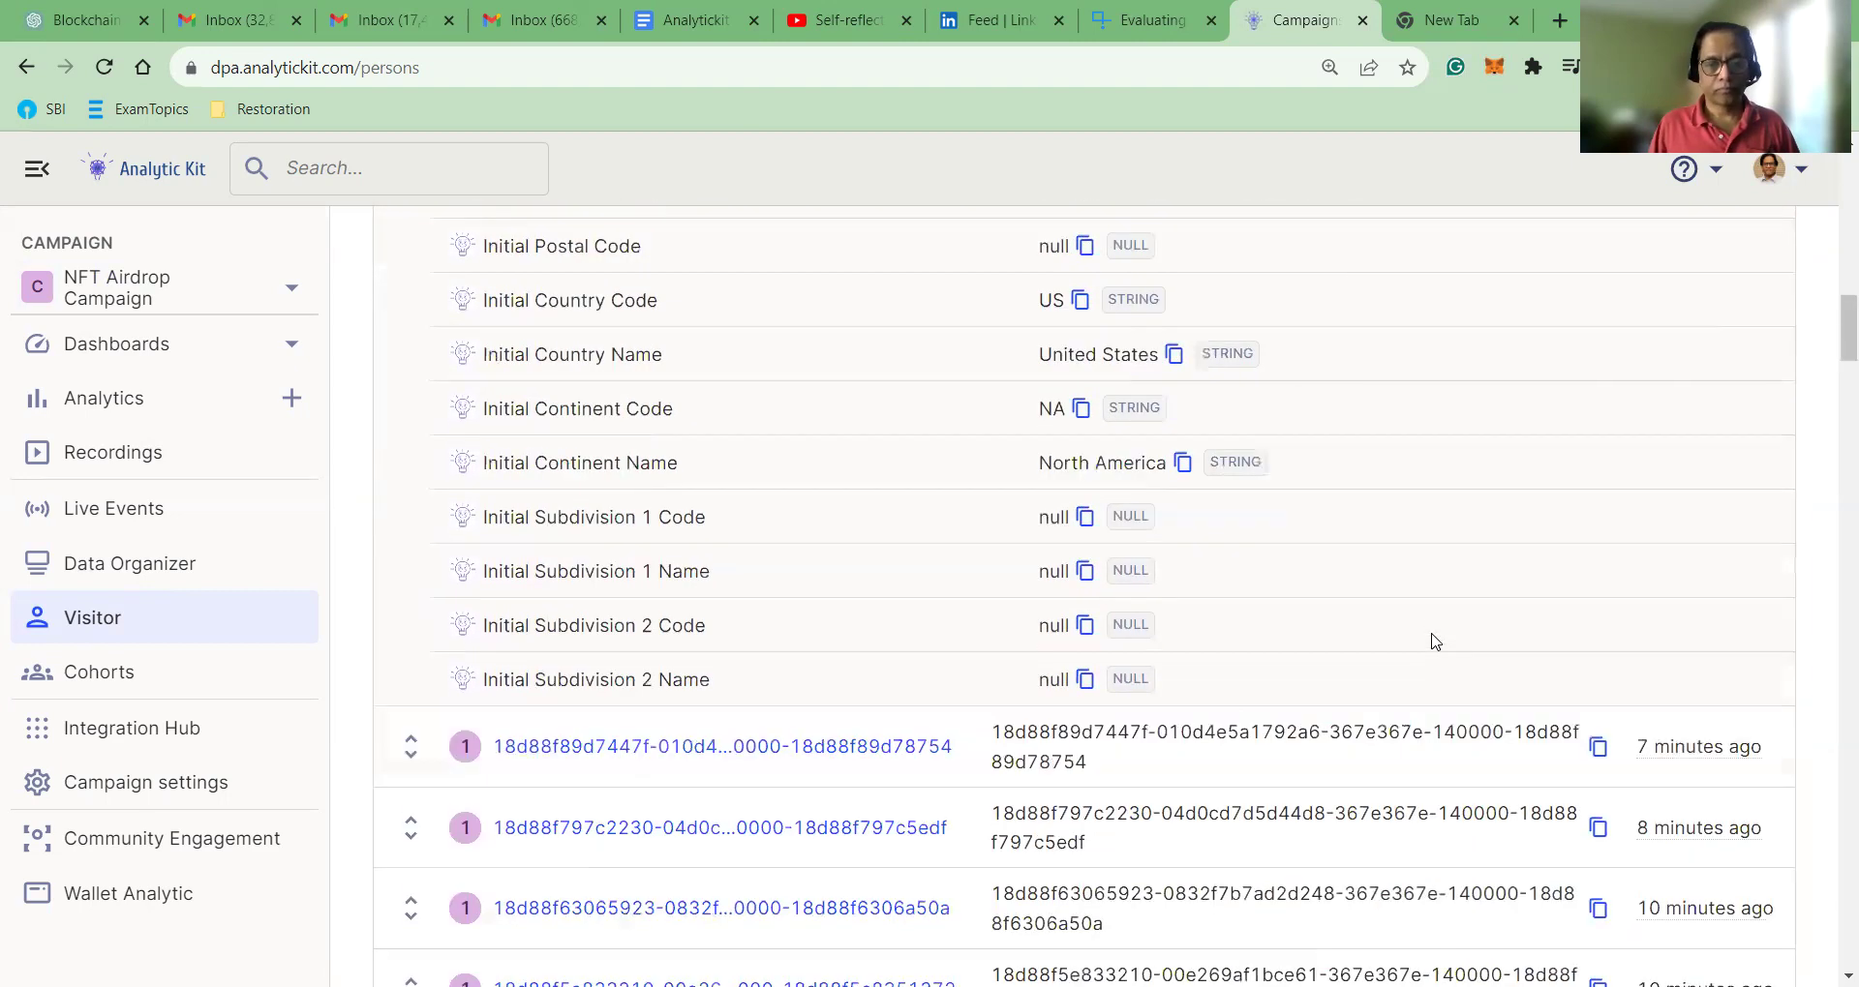
{"action": "scroll", "coordinate": [1418, 667], "scroll_direction": "up", "scroll_amount": 9}
{"action": "scroll", "coordinate": [1415, 665], "scroll_direction": "up", "scroll_amount": 10}
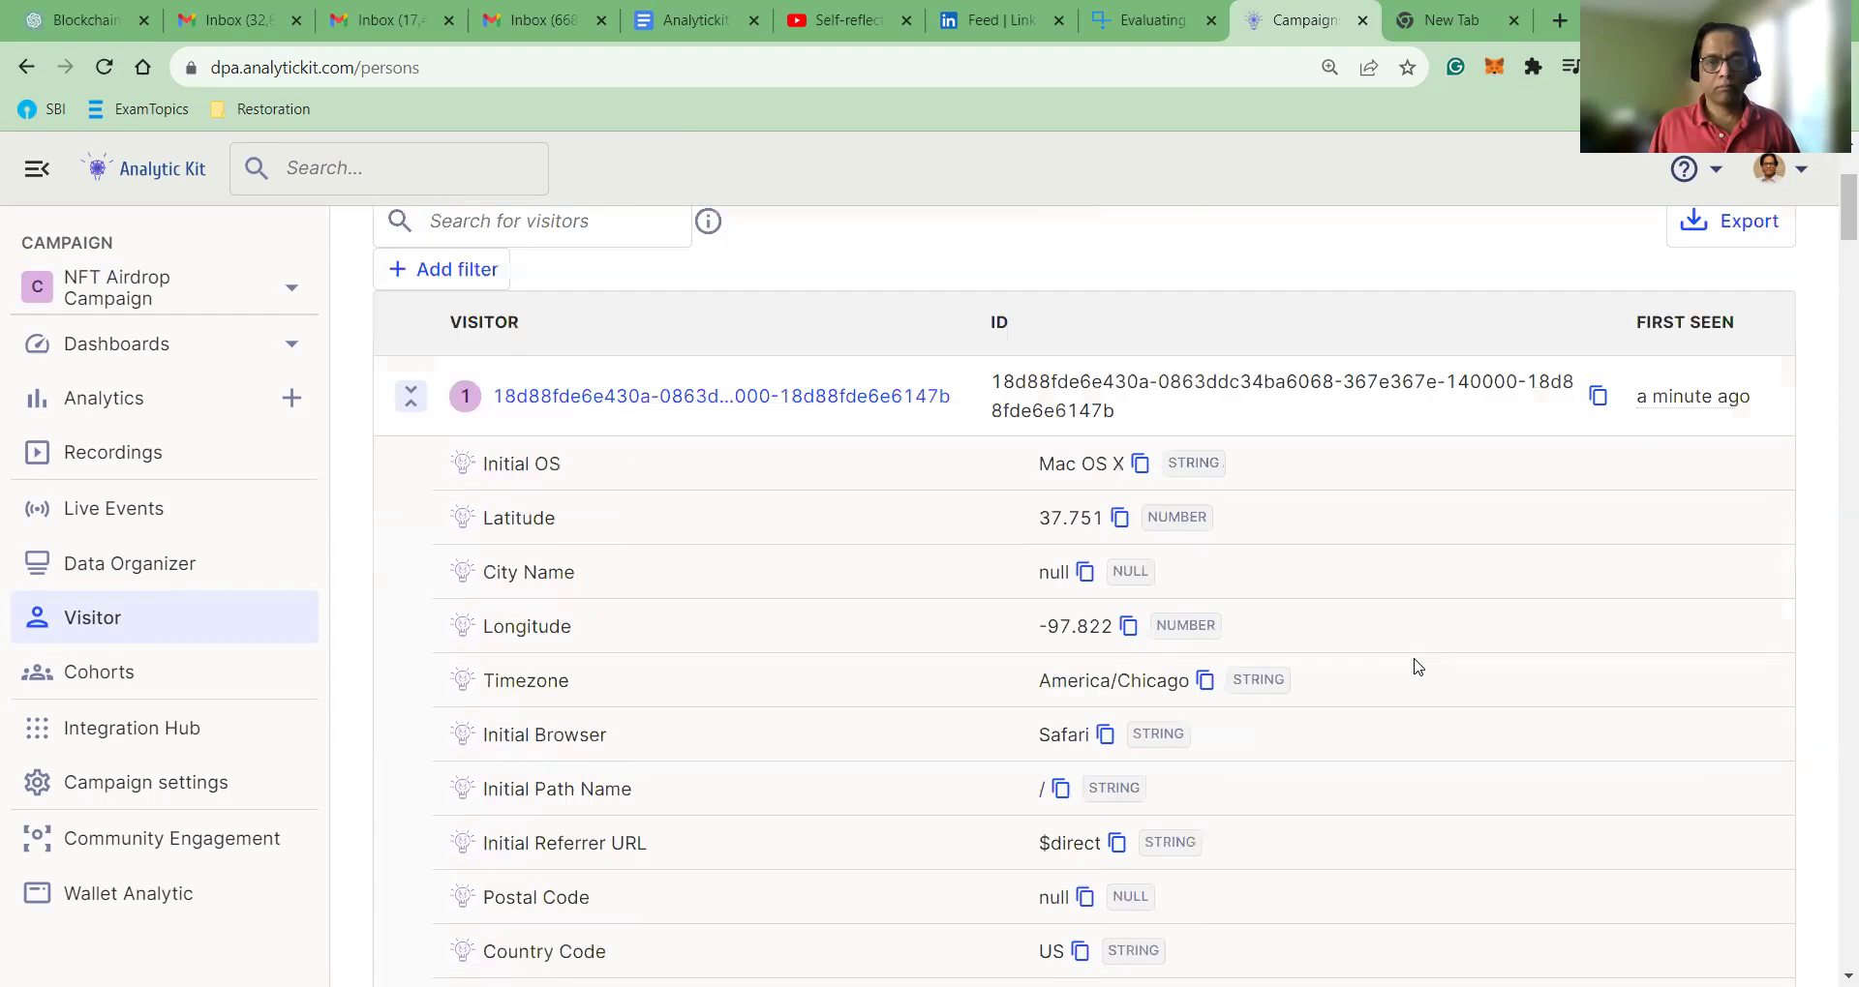
{"action": "scroll", "coordinate": [1123, 624], "scroll_direction": "down", "scroll_amount": 1}
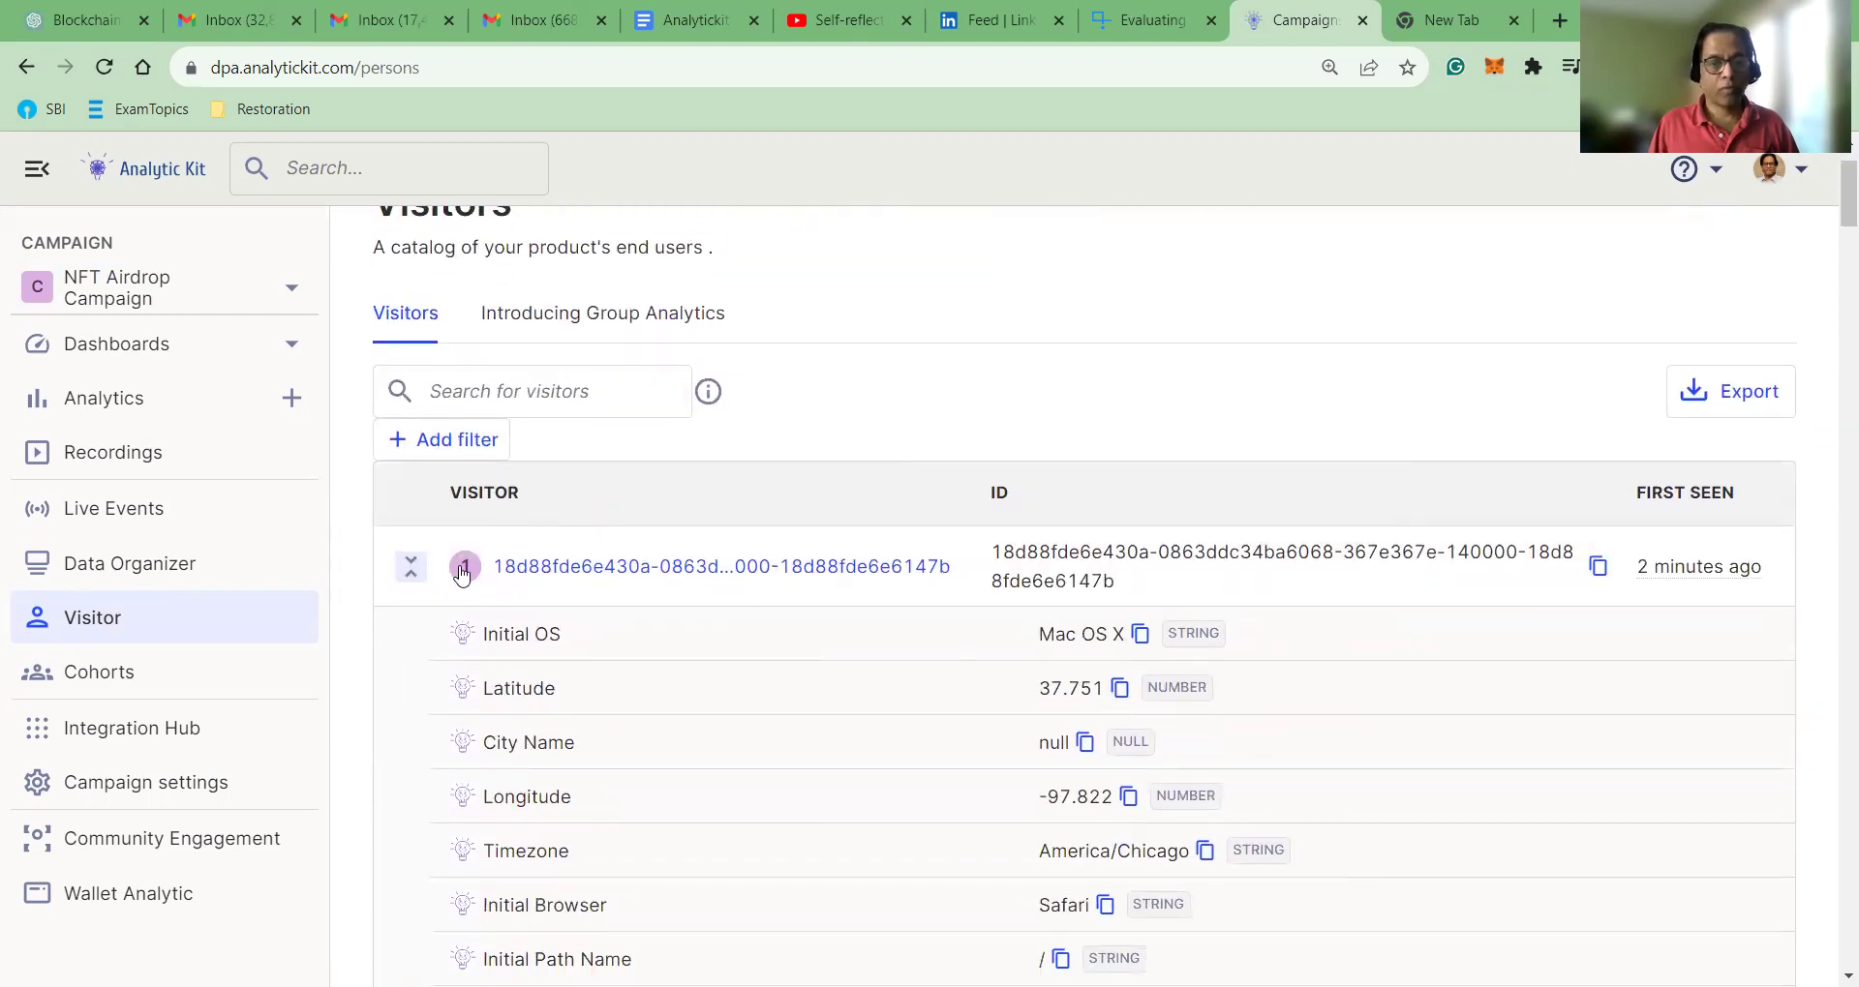
Step: Open the first listed visitor's profile and review the full list of property keys and values
{"action": "left_click", "coordinate": [621, 573]}
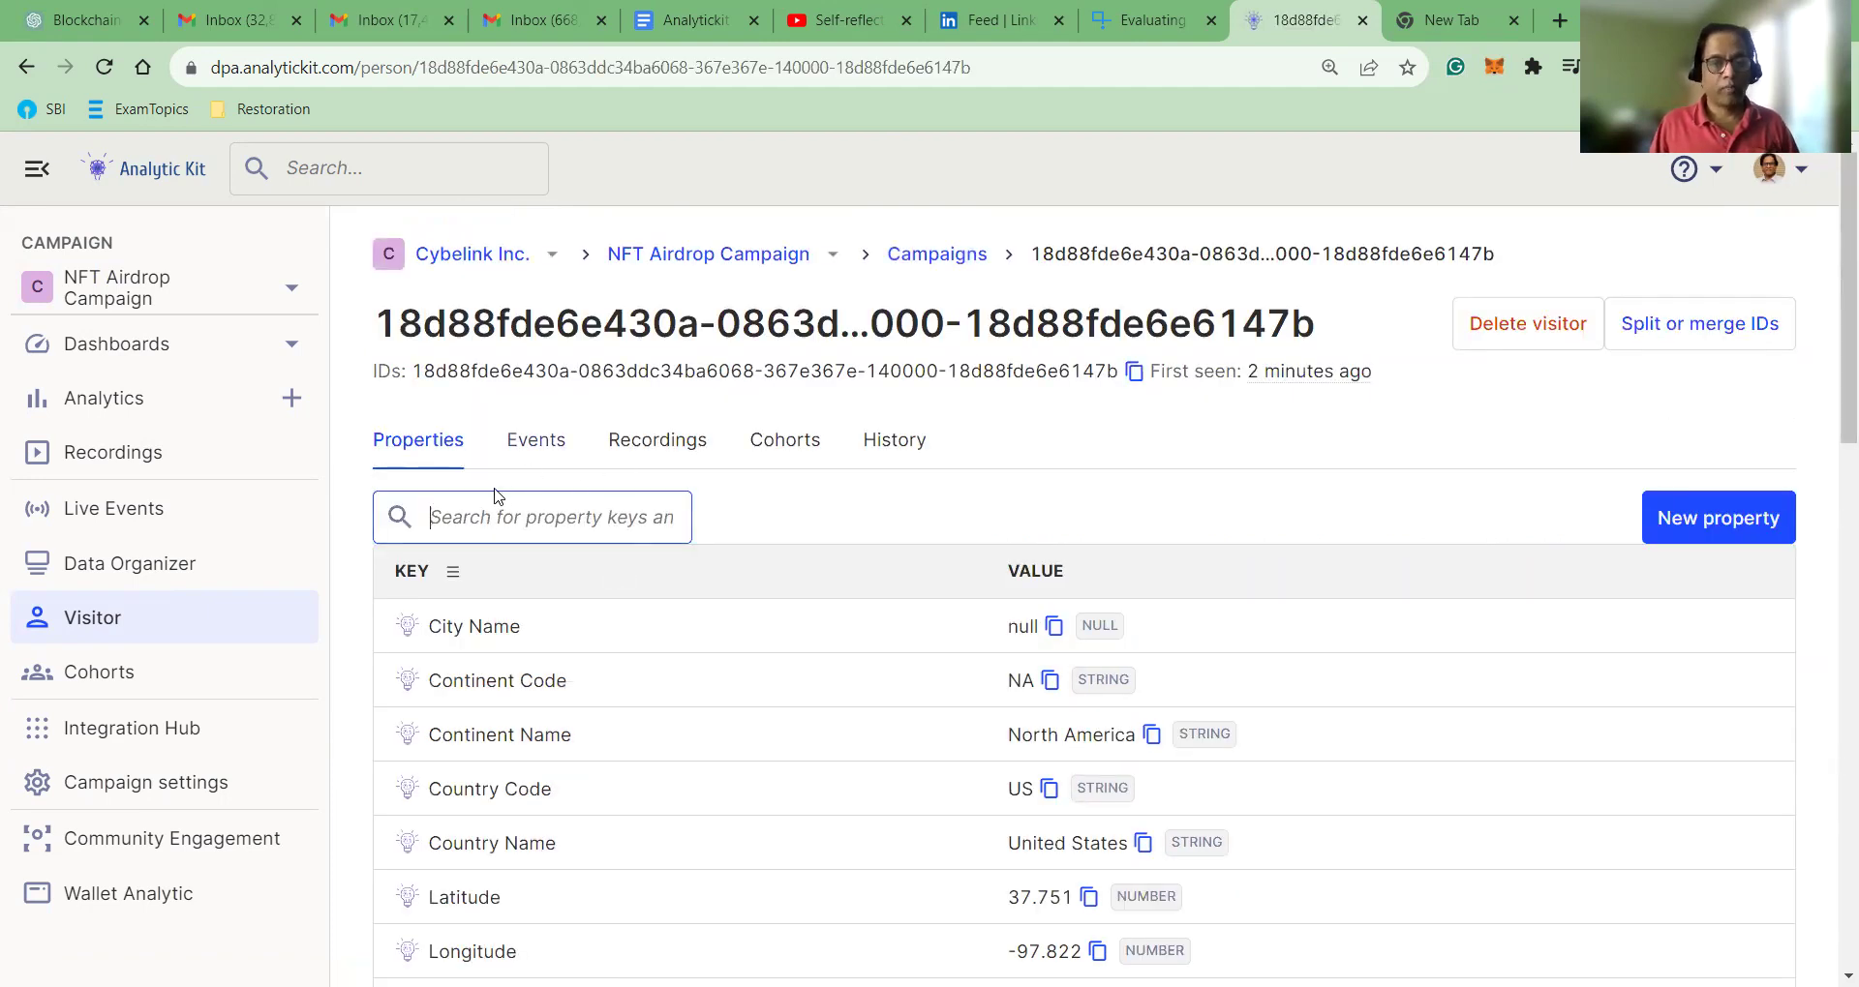
{"action": "scroll", "coordinate": [1455, 707], "scroll_direction": "down", "scroll_amount": 1}
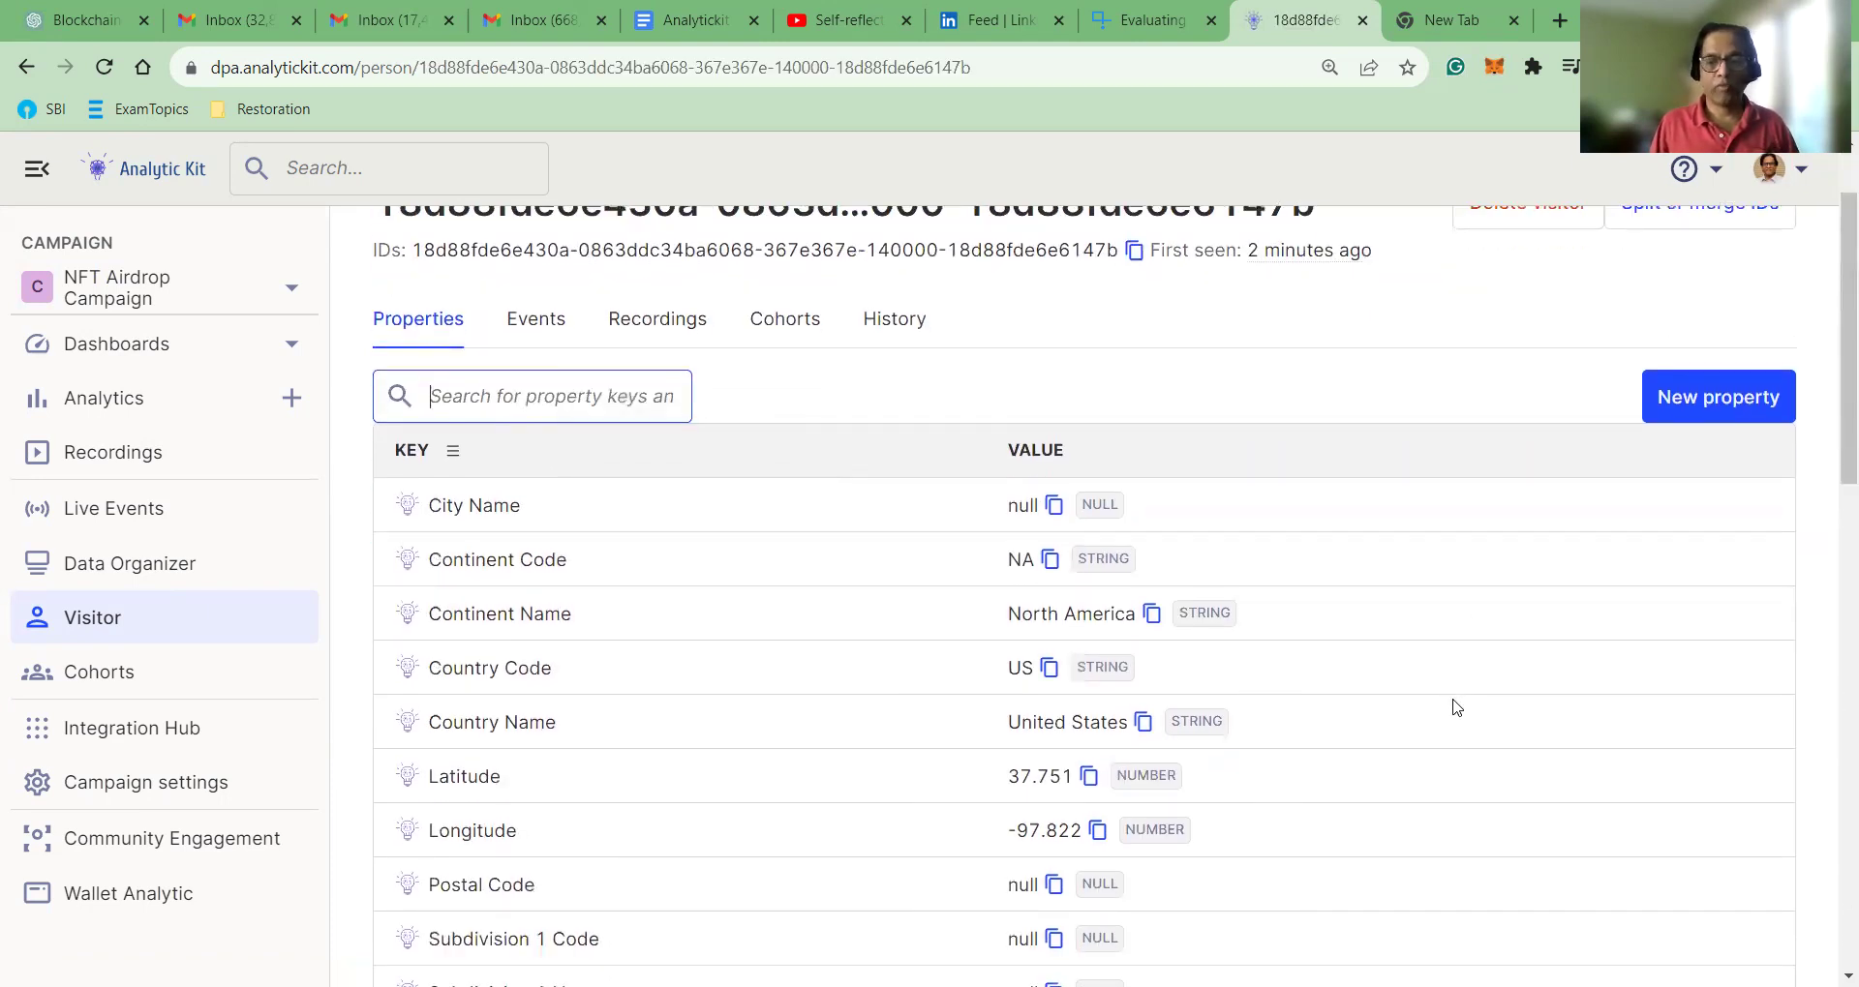
{"action": "scroll", "coordinate": [1455, 706], "scroll_direction": "down", "scroll_amount": 4}
{"action": "scroll", "coordinate": [1455, 707], "scroll_direction": "down", "scroll_amount": 2}
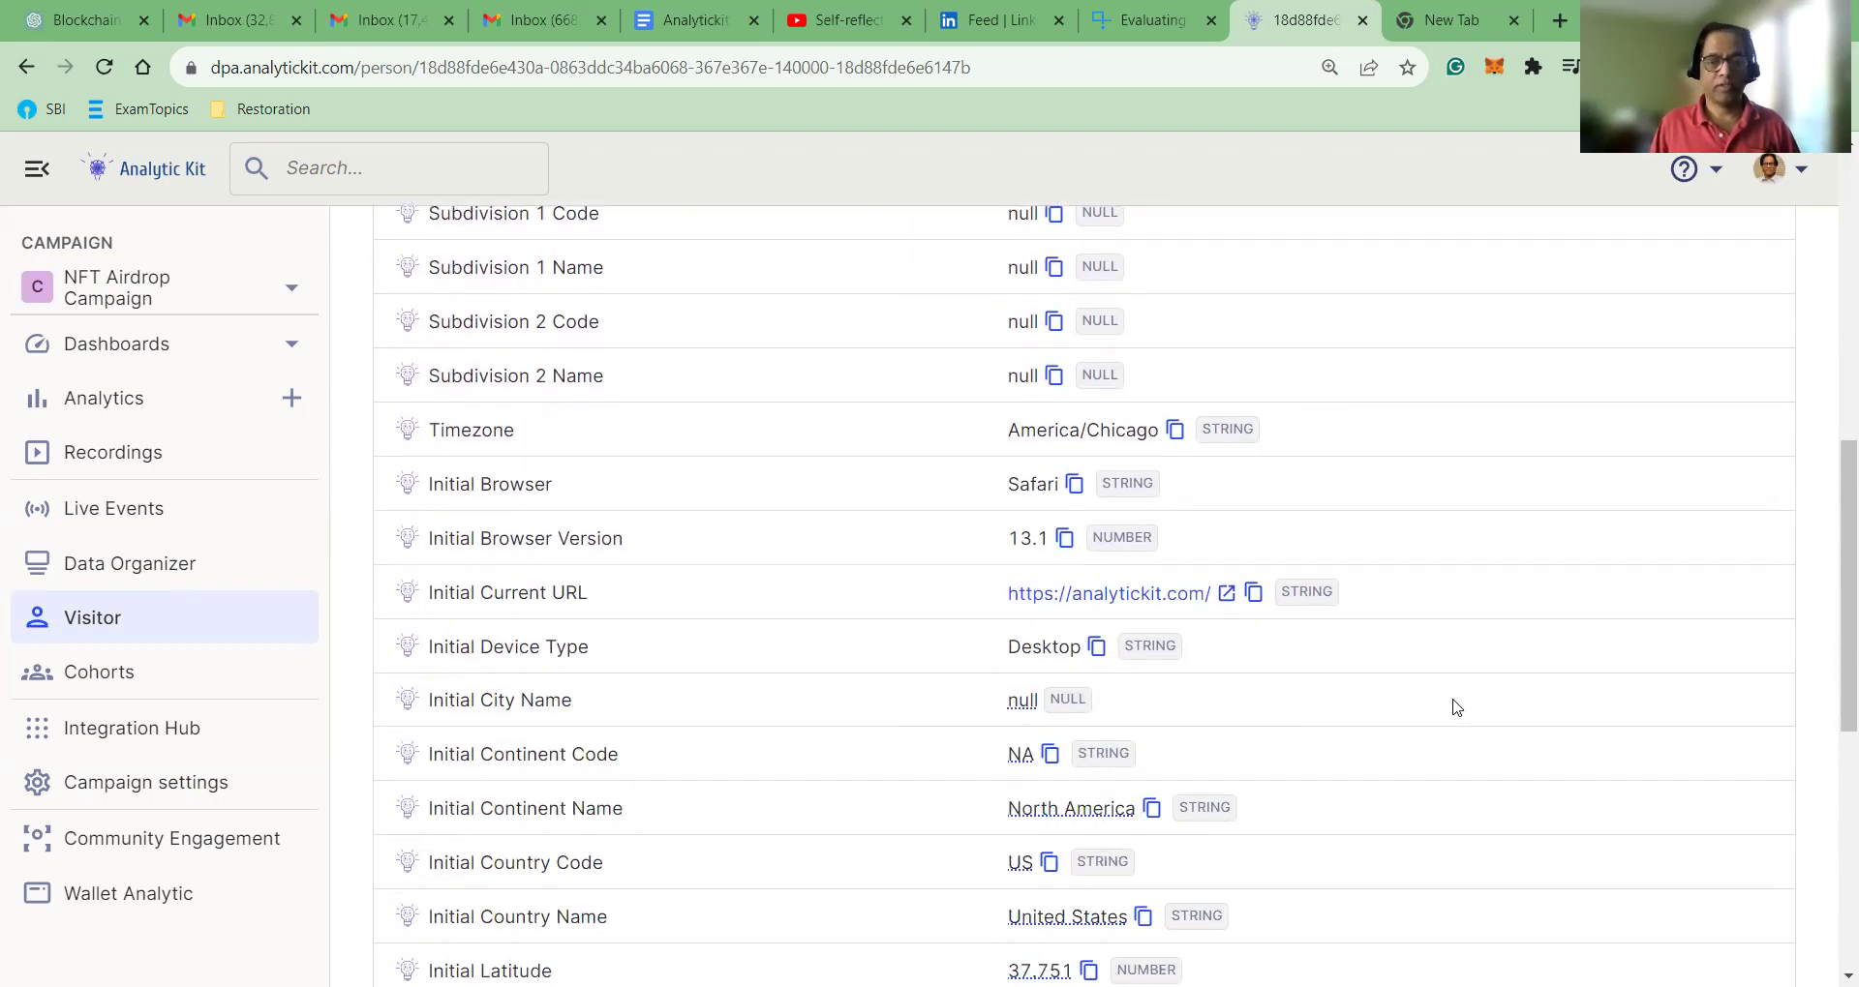
{"action": "scroll", "coordinate": [1455, 707], "scroll_direction": "down", "scroll_amount": 5}
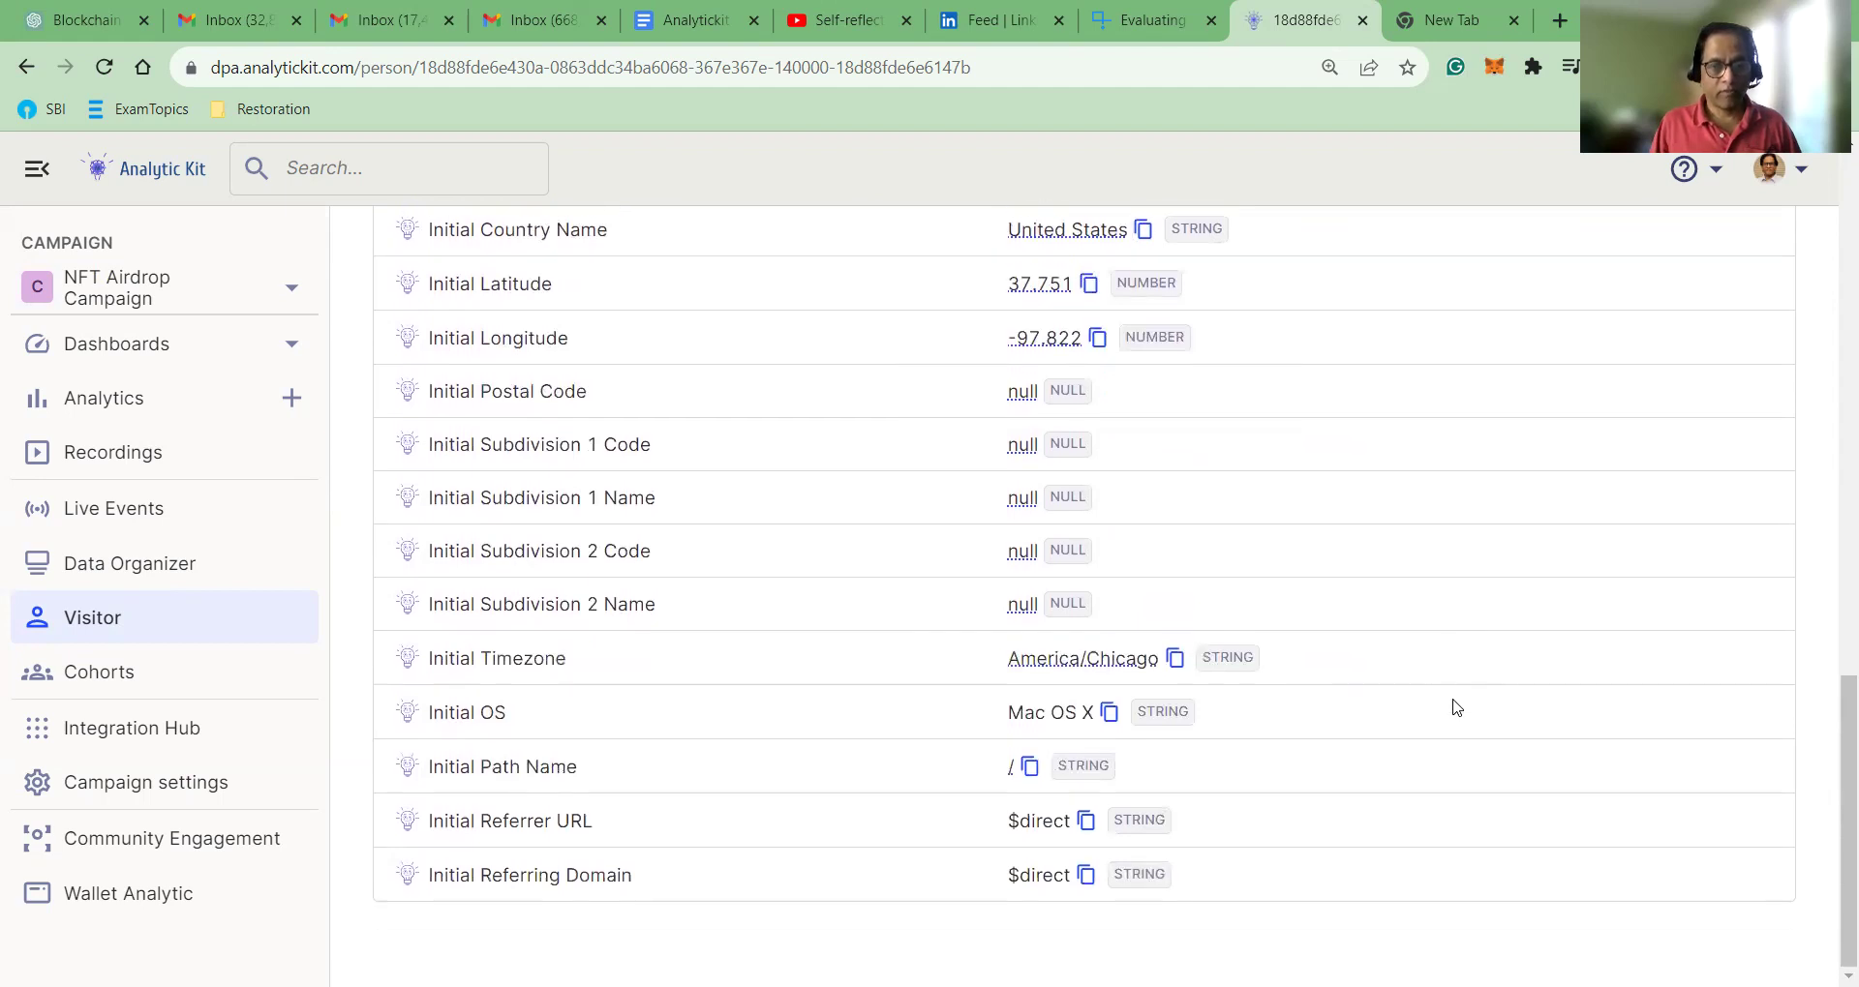
{"action": "scroll", "coordinate": [1051, 457], "scroll_direction": "up", "scroll_amount": 5}
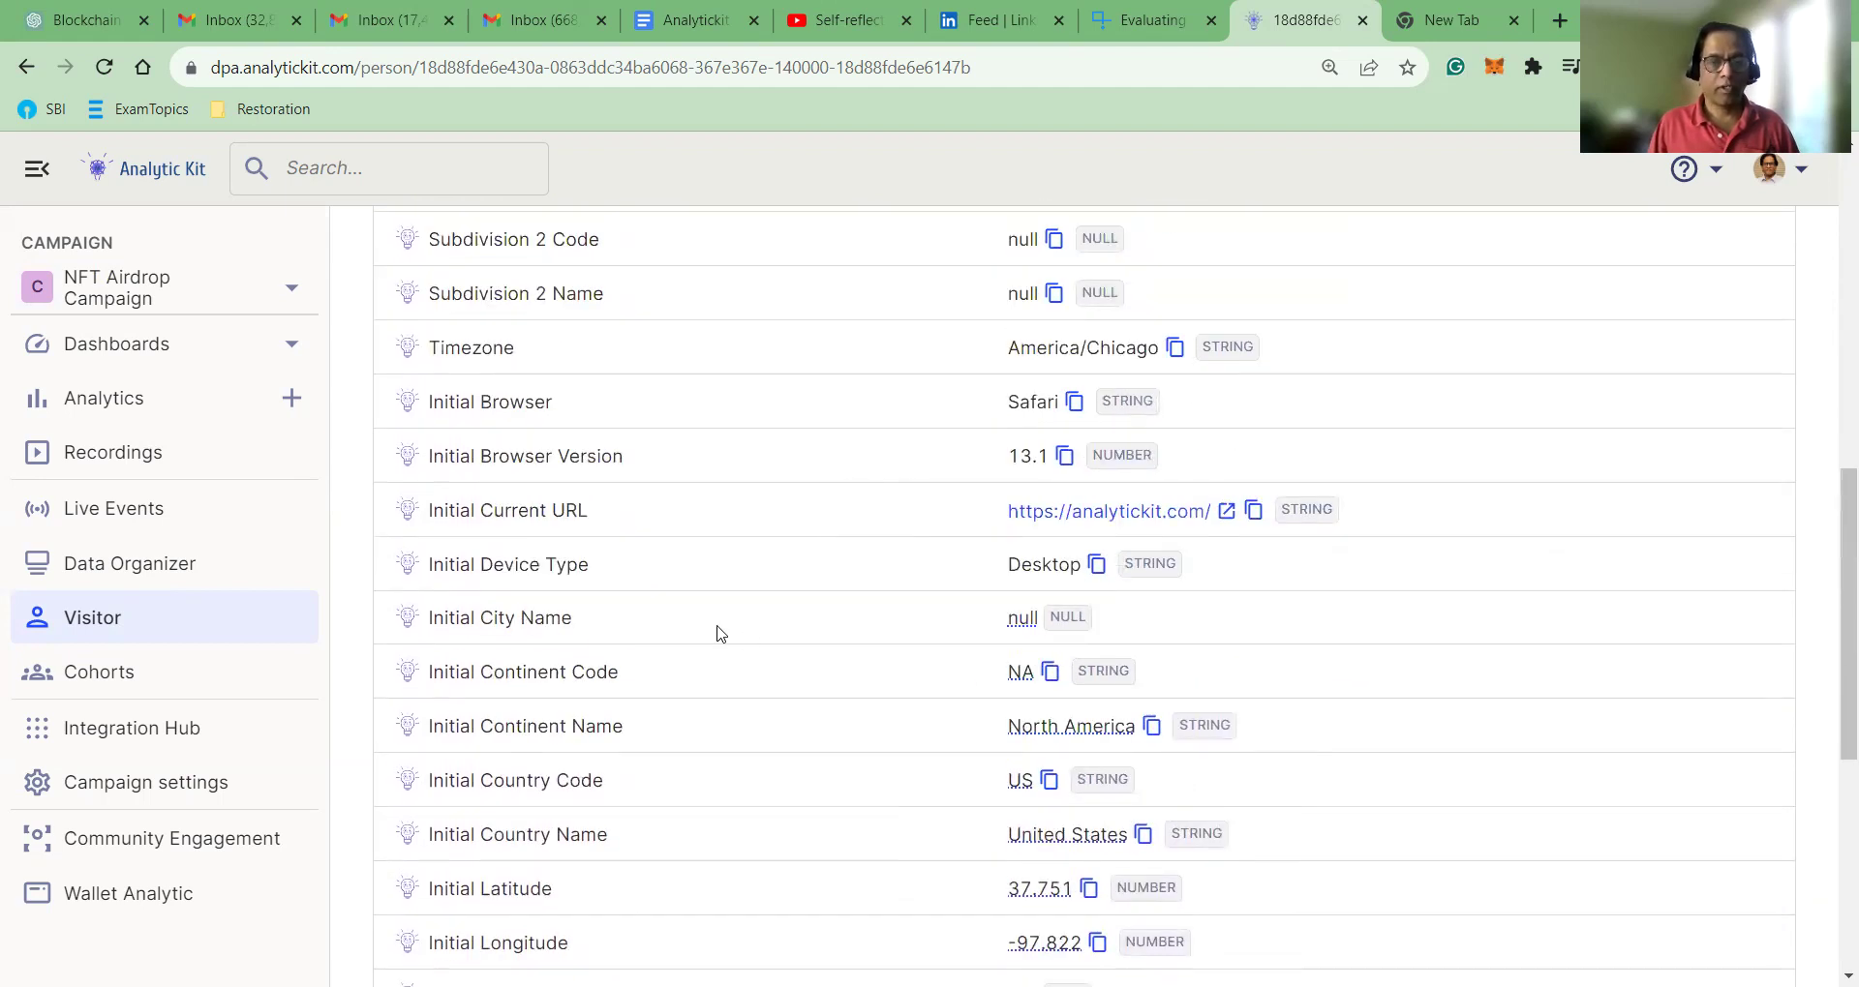
{"action": "scroll", "coordinate": [697, 639], "scroll_direction": "up", "scroll_amount": 10}
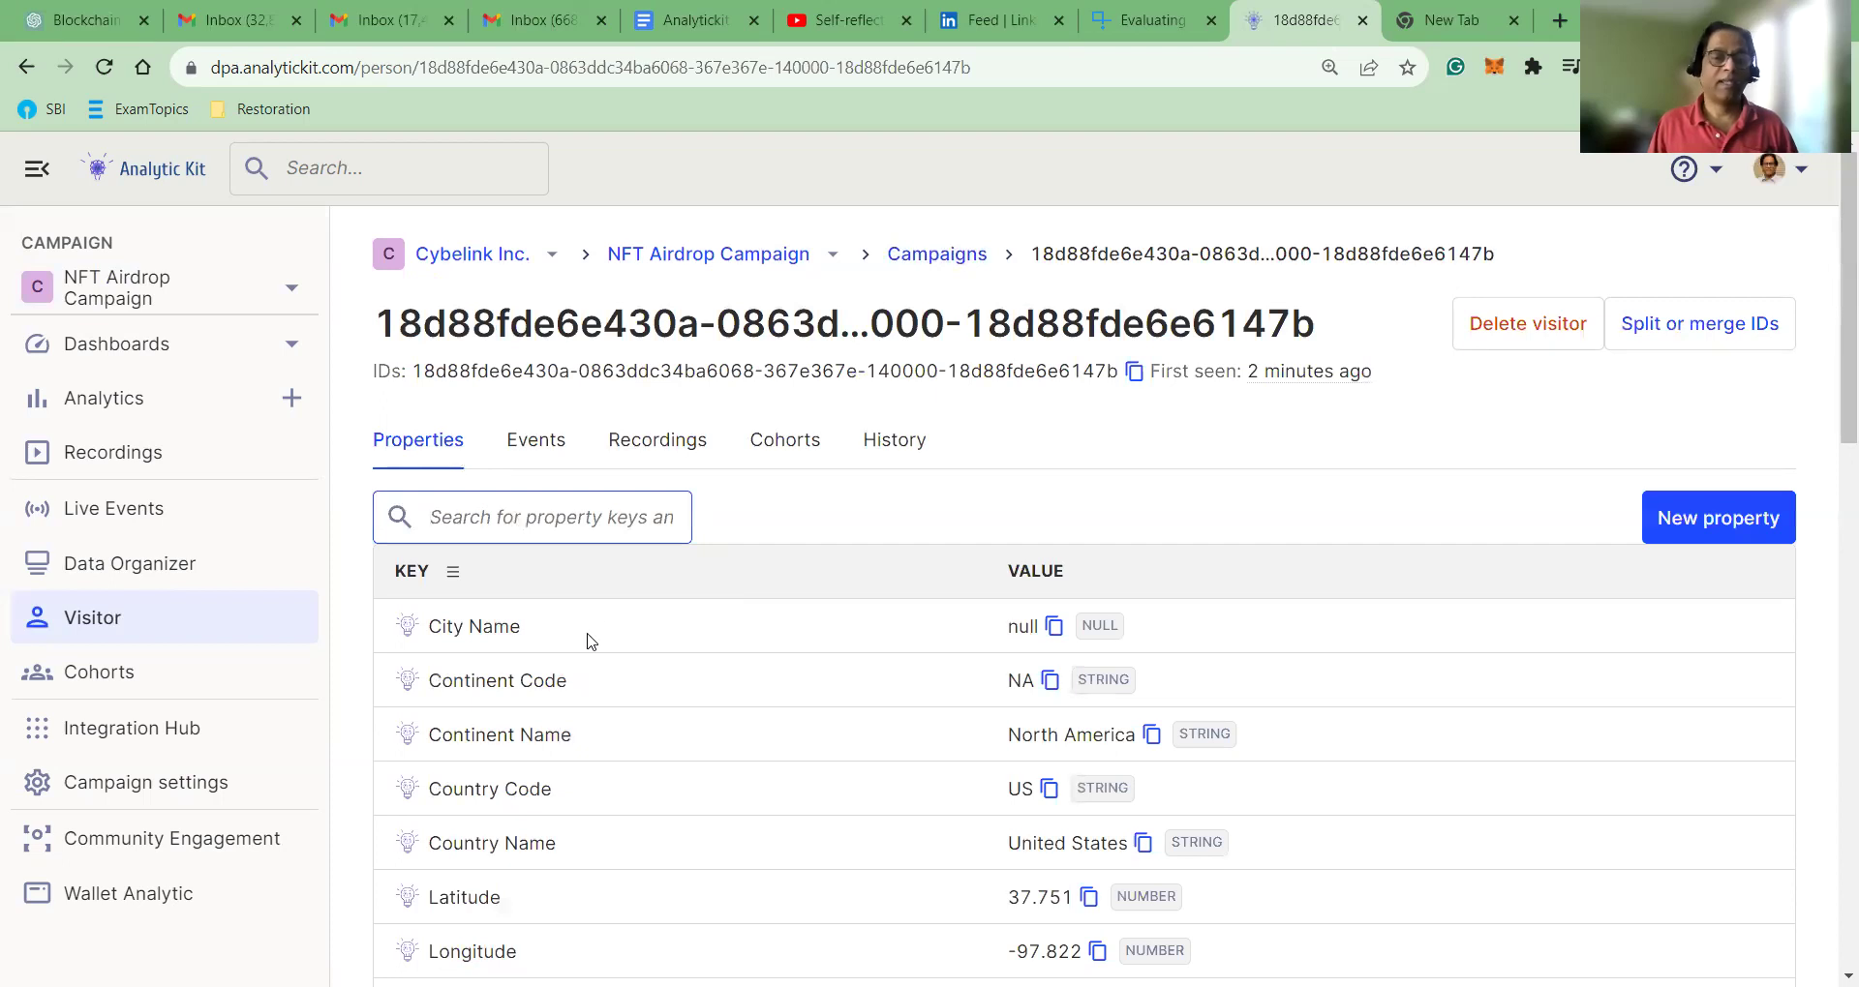
Step: Show this visitor's events, expand the Pageview event and examine all of its properties
{"action": "left_click", "coordinate": [542, 451]}
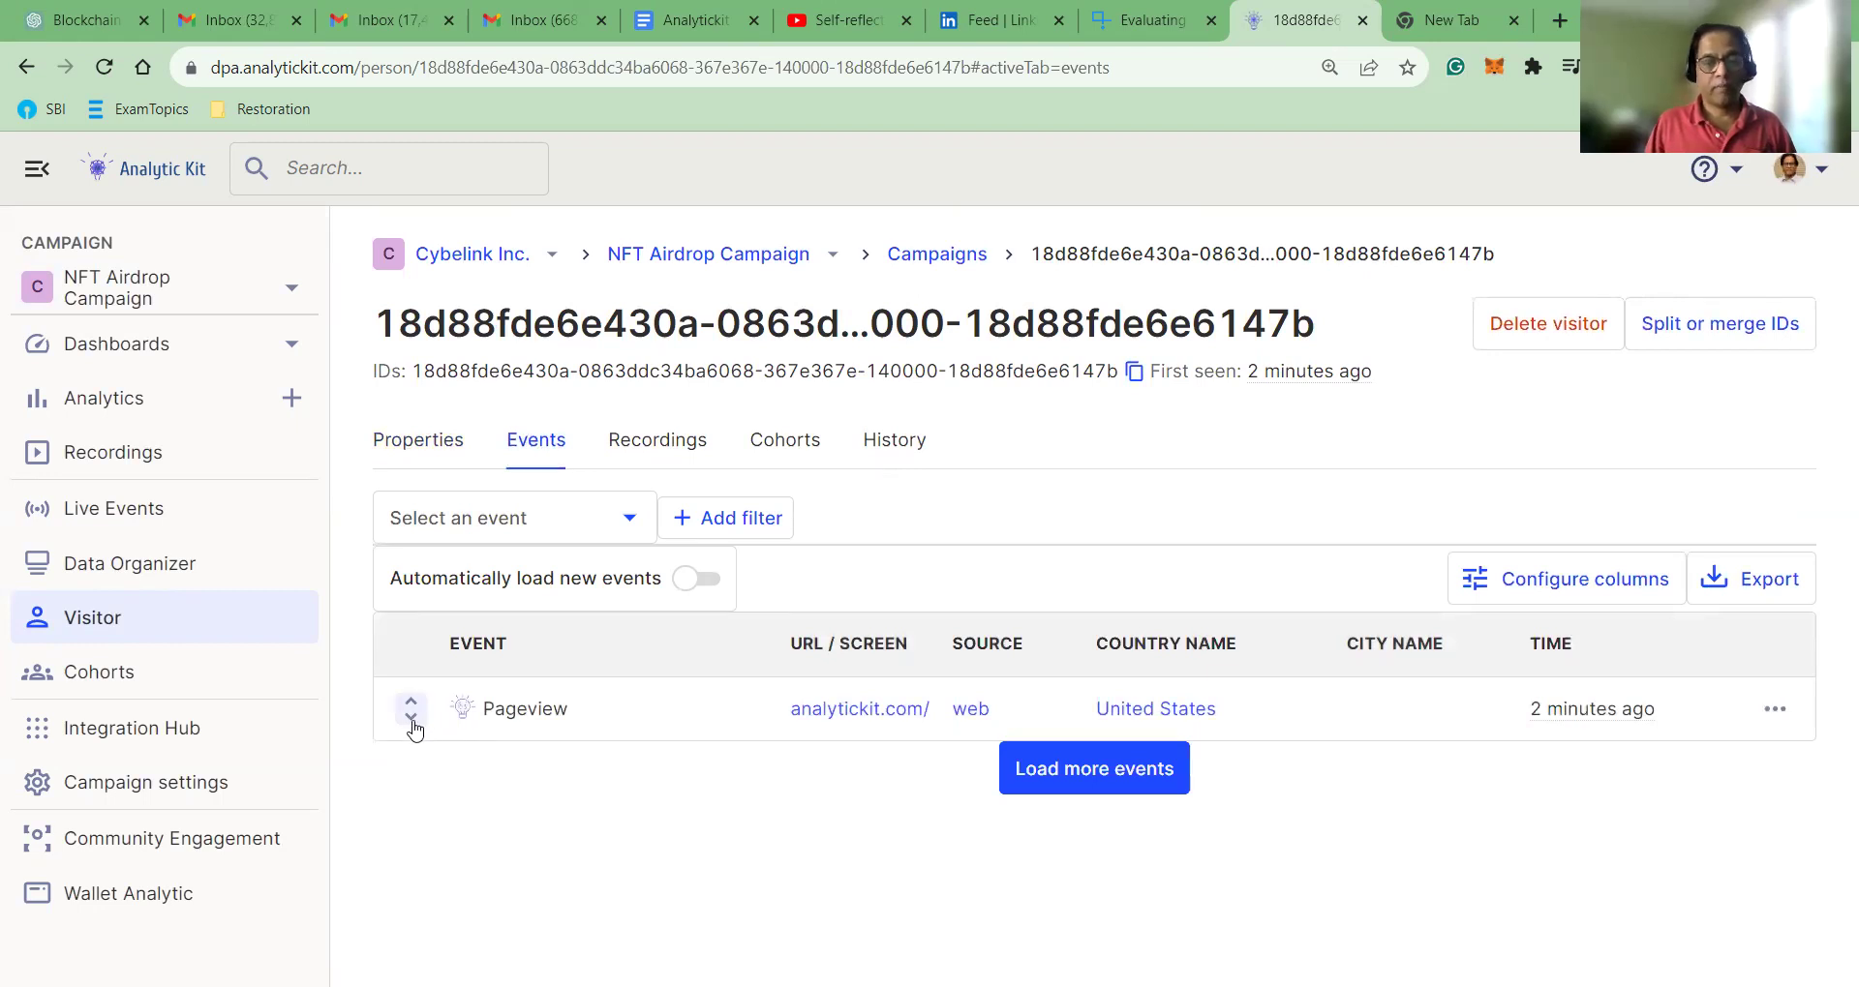
{"action": "left_click", "coordinate": [412, 716]}
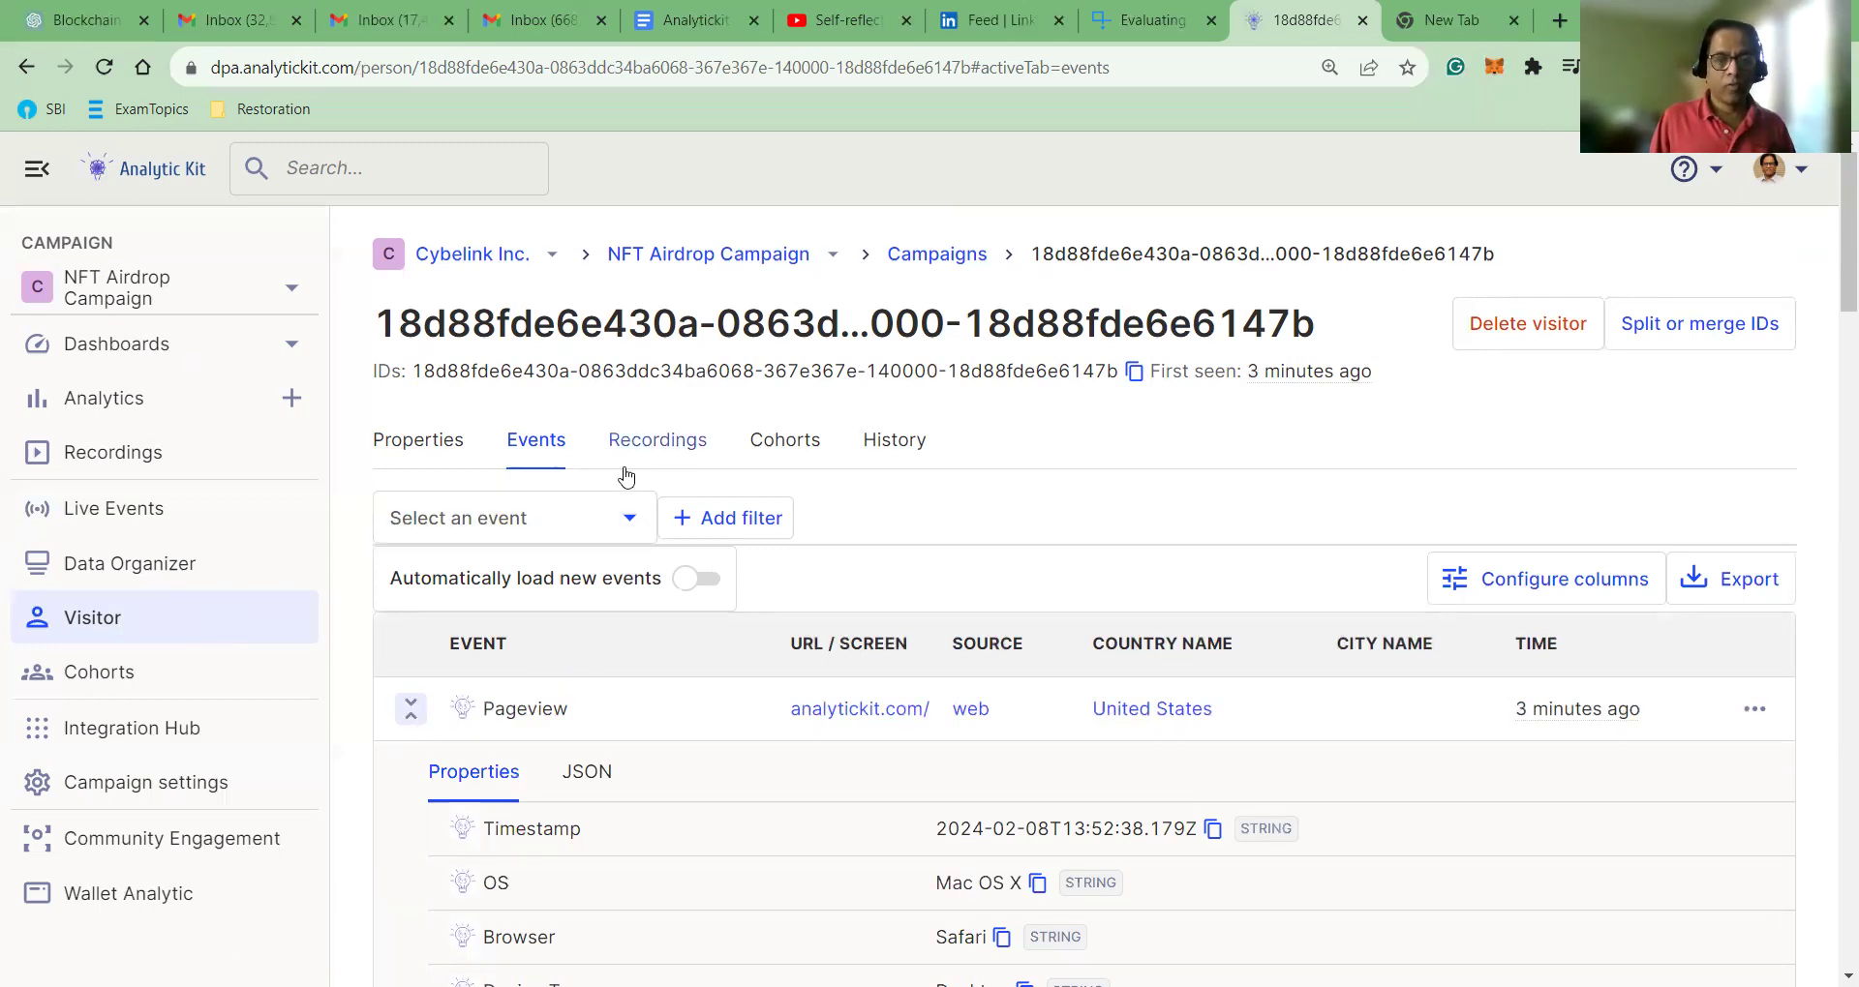
{"action": "scroll", "coordinate": [634, 701], "scroll_direction": "down", "scroll_amount": 3}
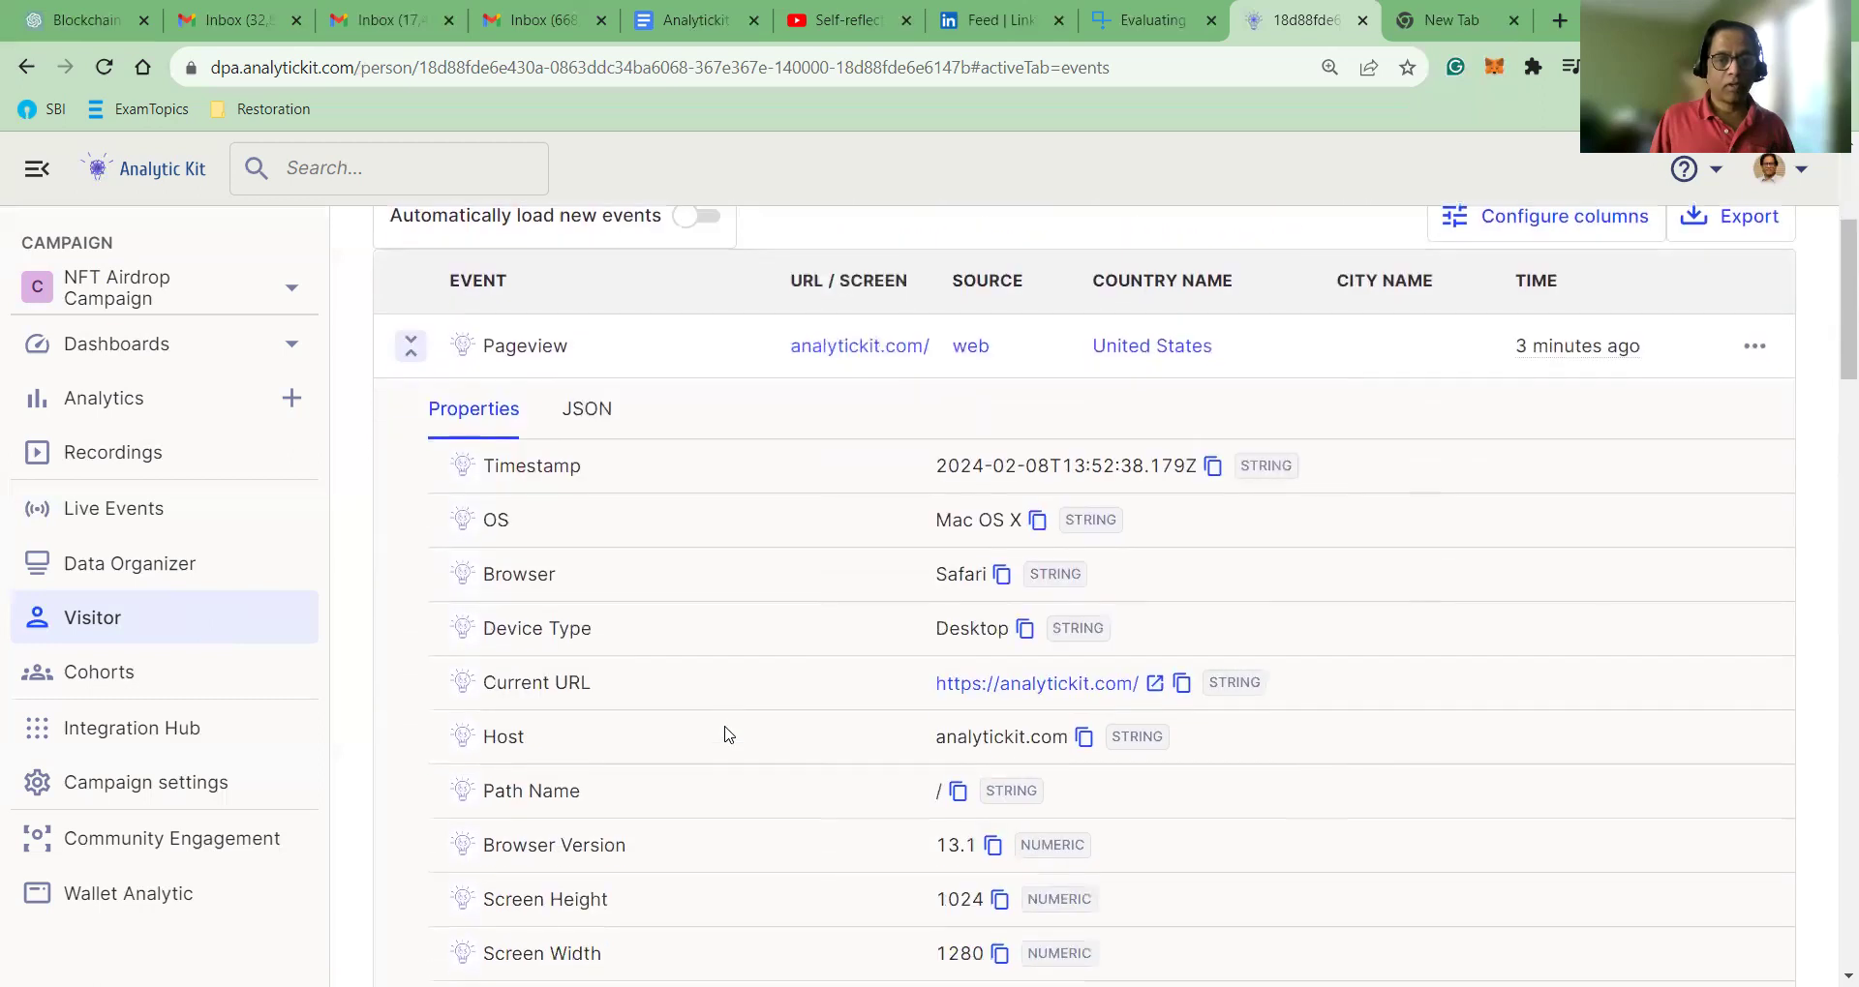
{"action": "scroll", "coordinate": [735, 643], "scroll_direction": "down", "scroll_amount": 10}
{"action": "scroll", "coordinate": [738, 668], "scroll_direction": "down", "scroll_amount": 3}
{"action": "scroll", "coordinate": [738, 701], "scroll_direction": "down", "scroll_amount": 5}
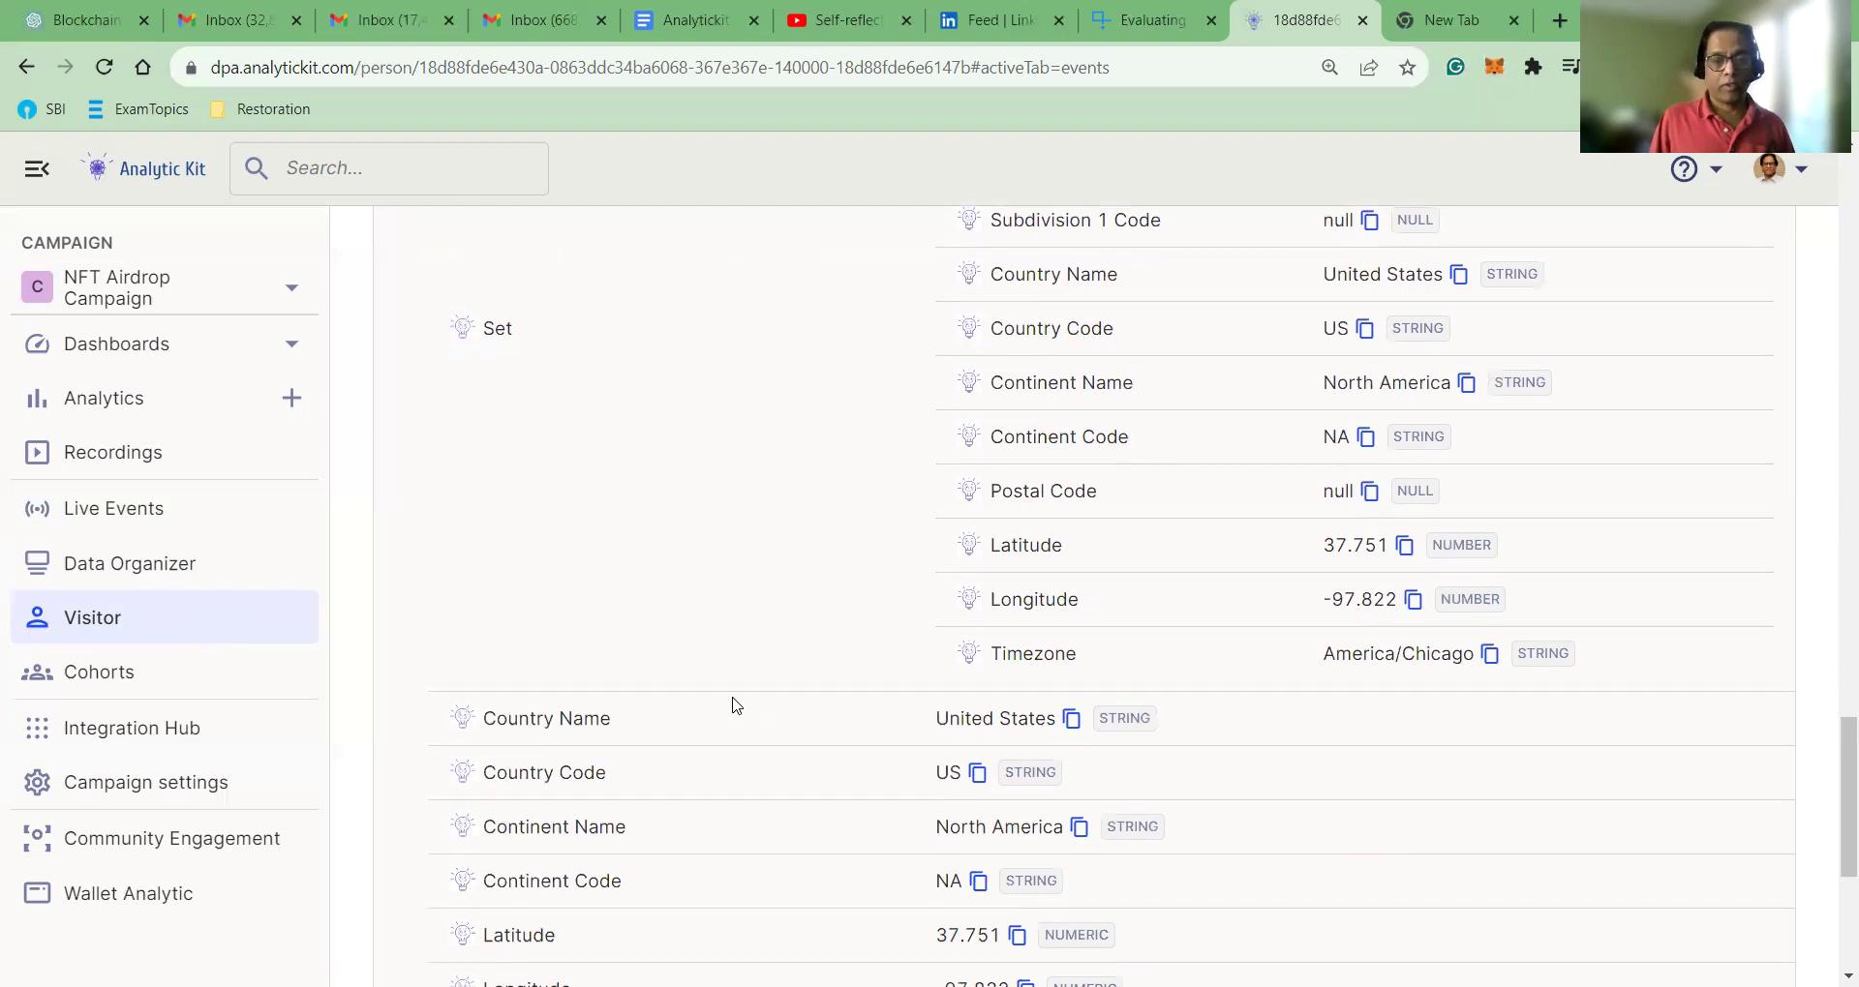
{"action": "scroll", "coordinate": [736, 706], "scroll_direction": "down", "scroll_amount": 5}
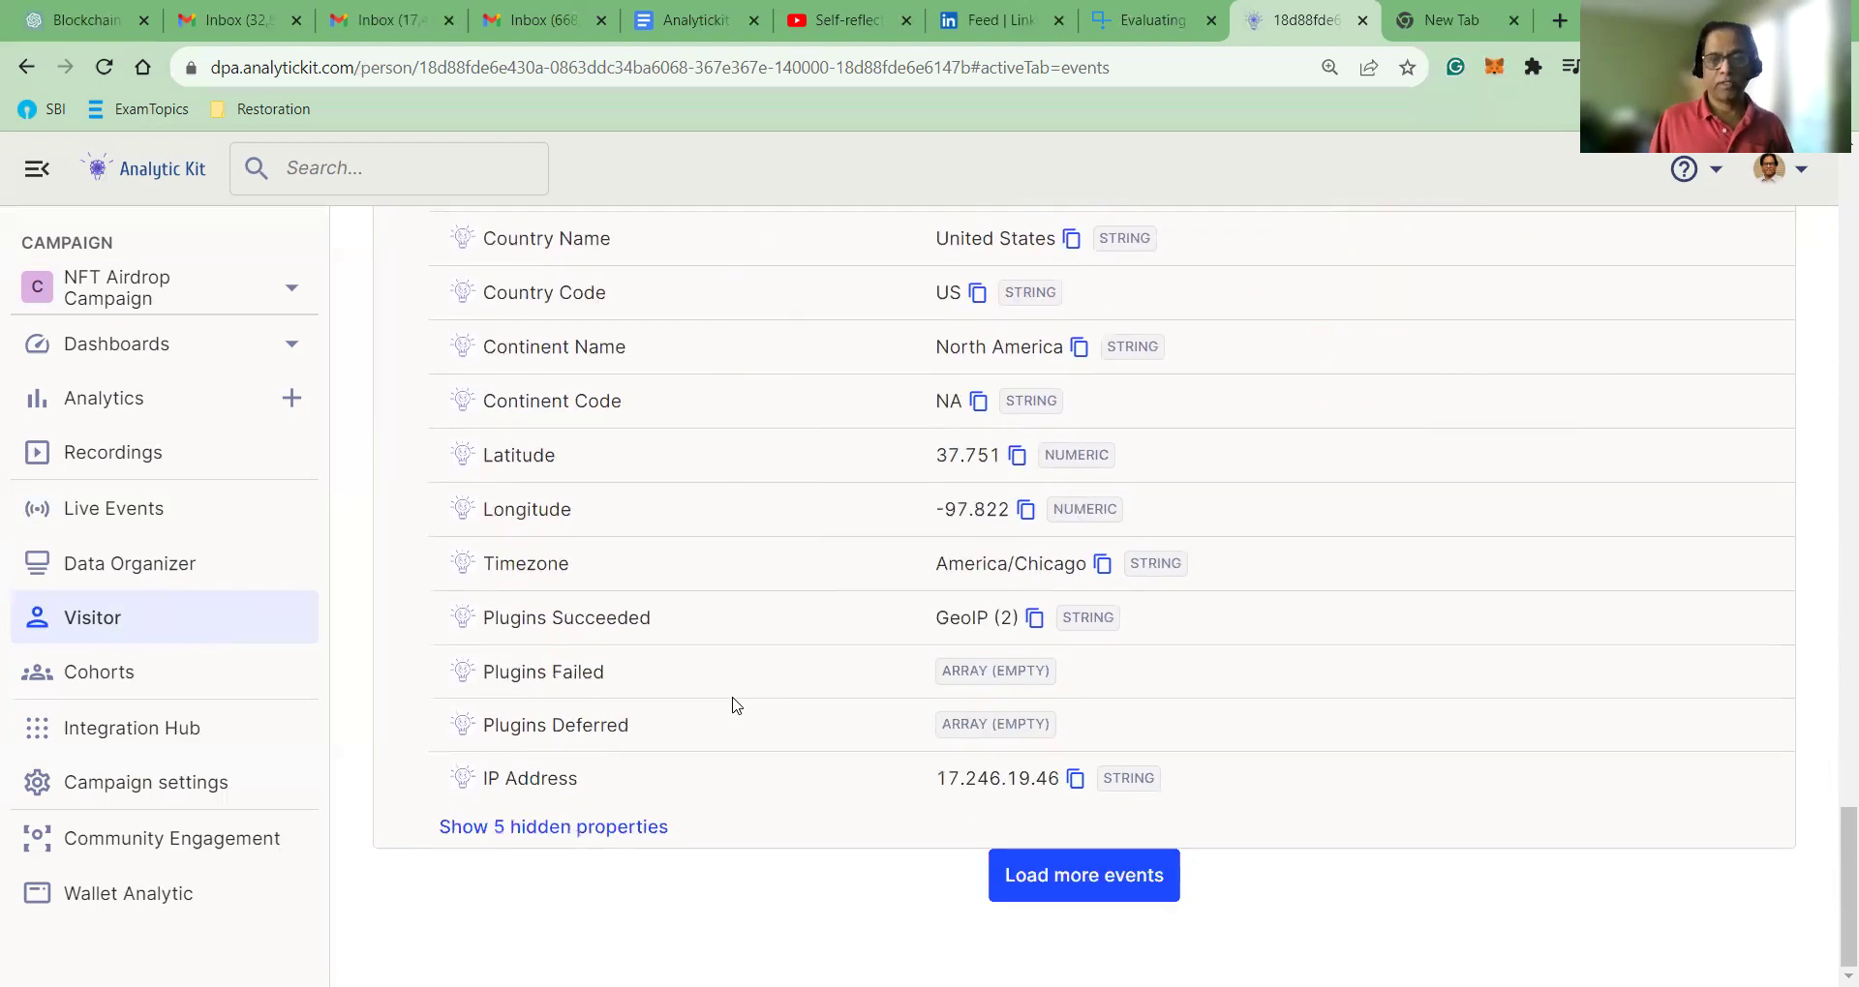
{"action": "scroll", "coordinate": [735, 592], "scroll_direction": "up", "scroll_amount": 20}
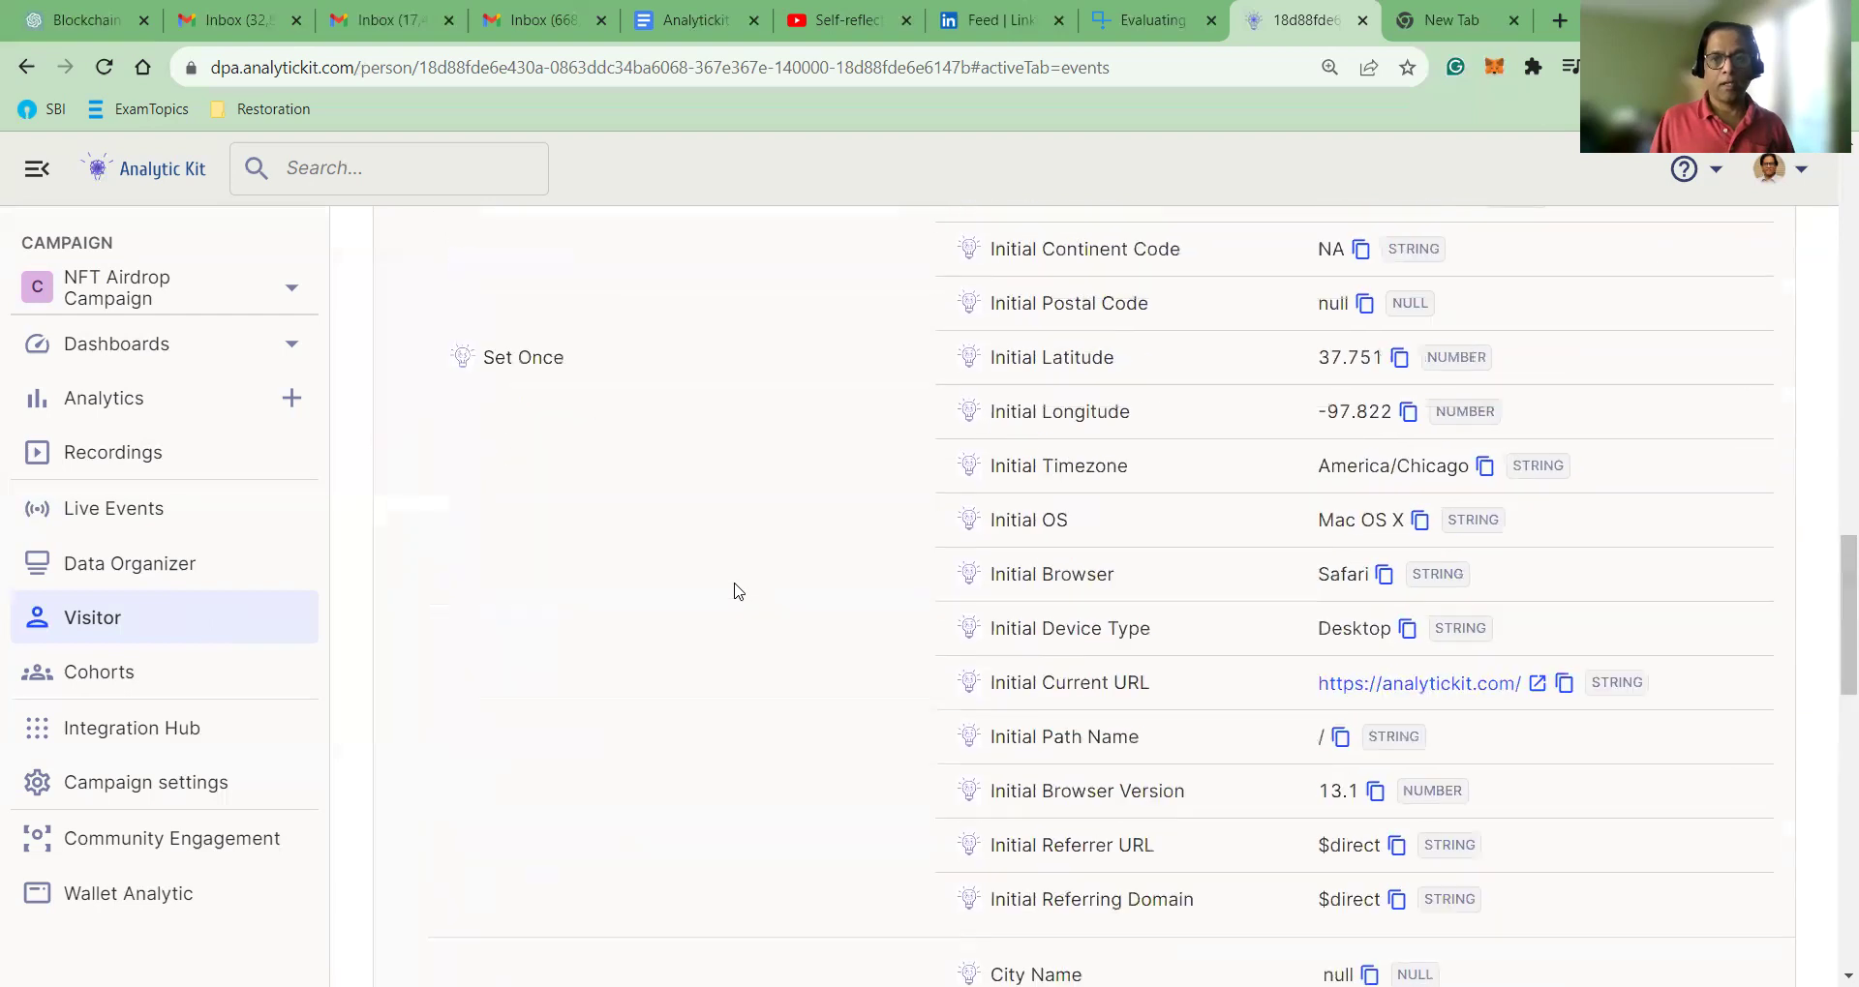
{"action": "scroll", "coordinate": [726, 605], "scroll_direction": "up", "scroll_amount": 2}
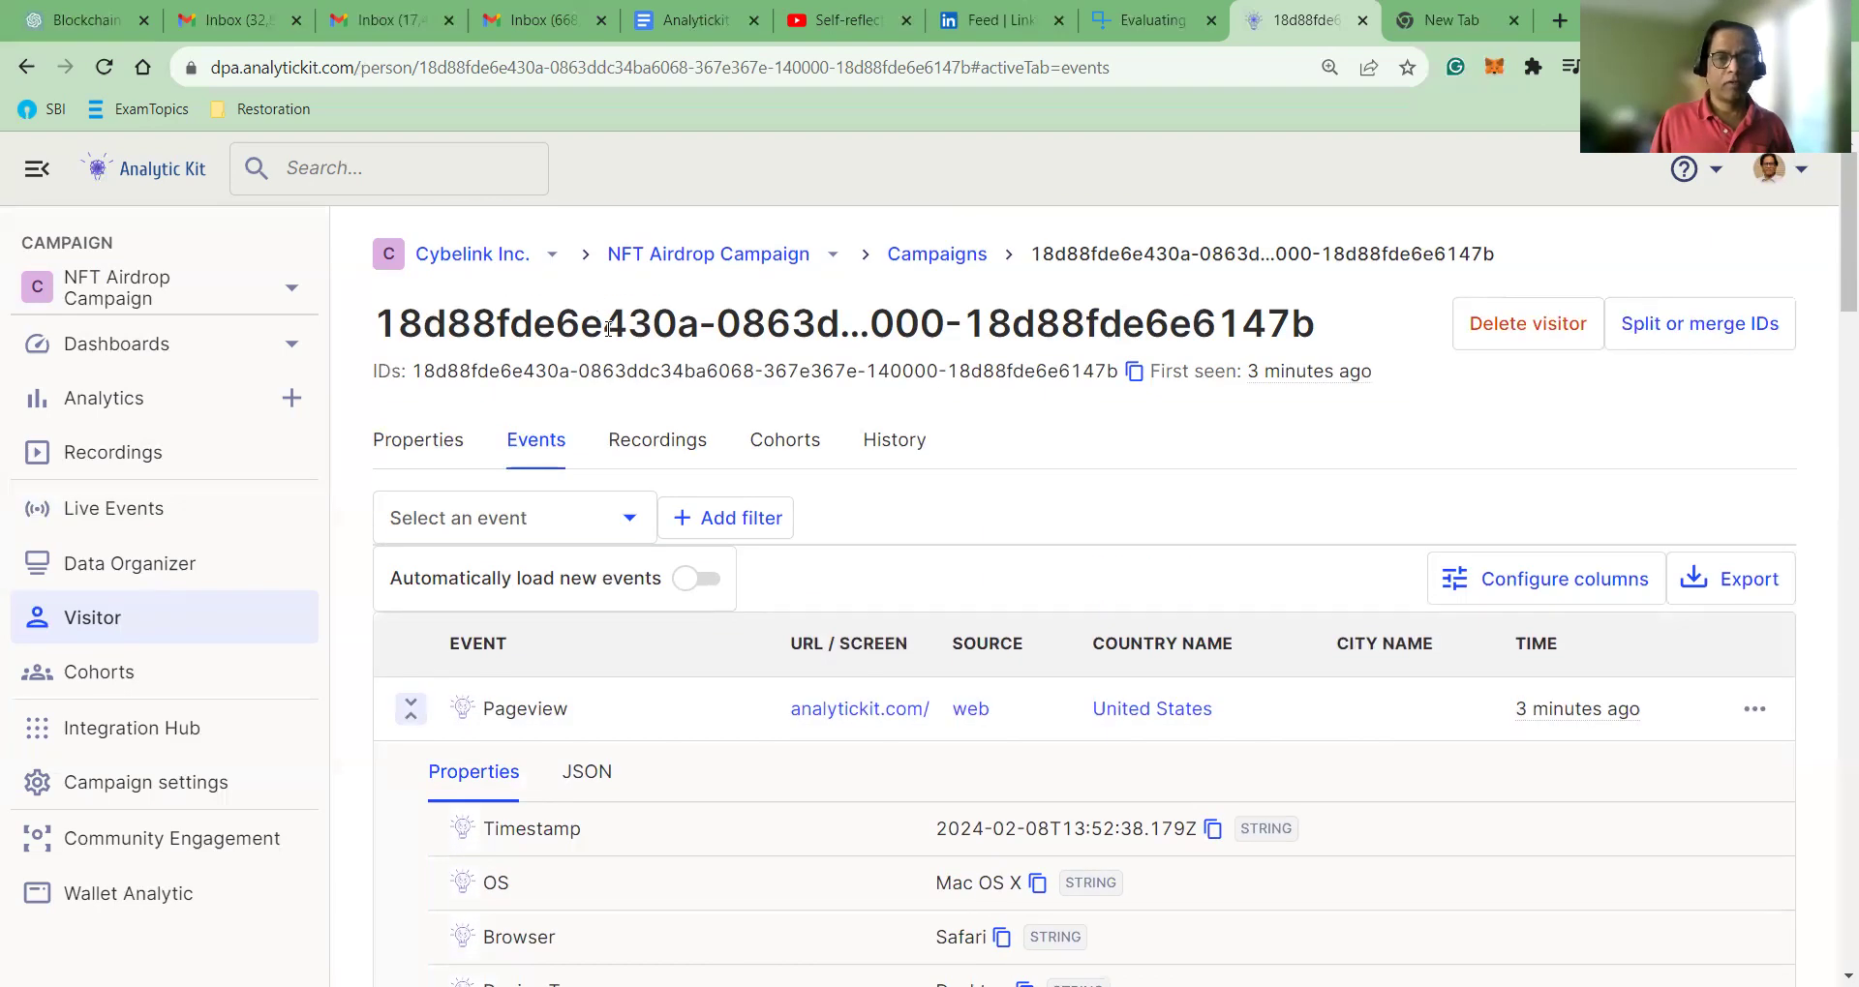
Step: Check the same visitor's recordings, cohorts and change history
{"action": "left_click", "coordinate": [655, 462]}
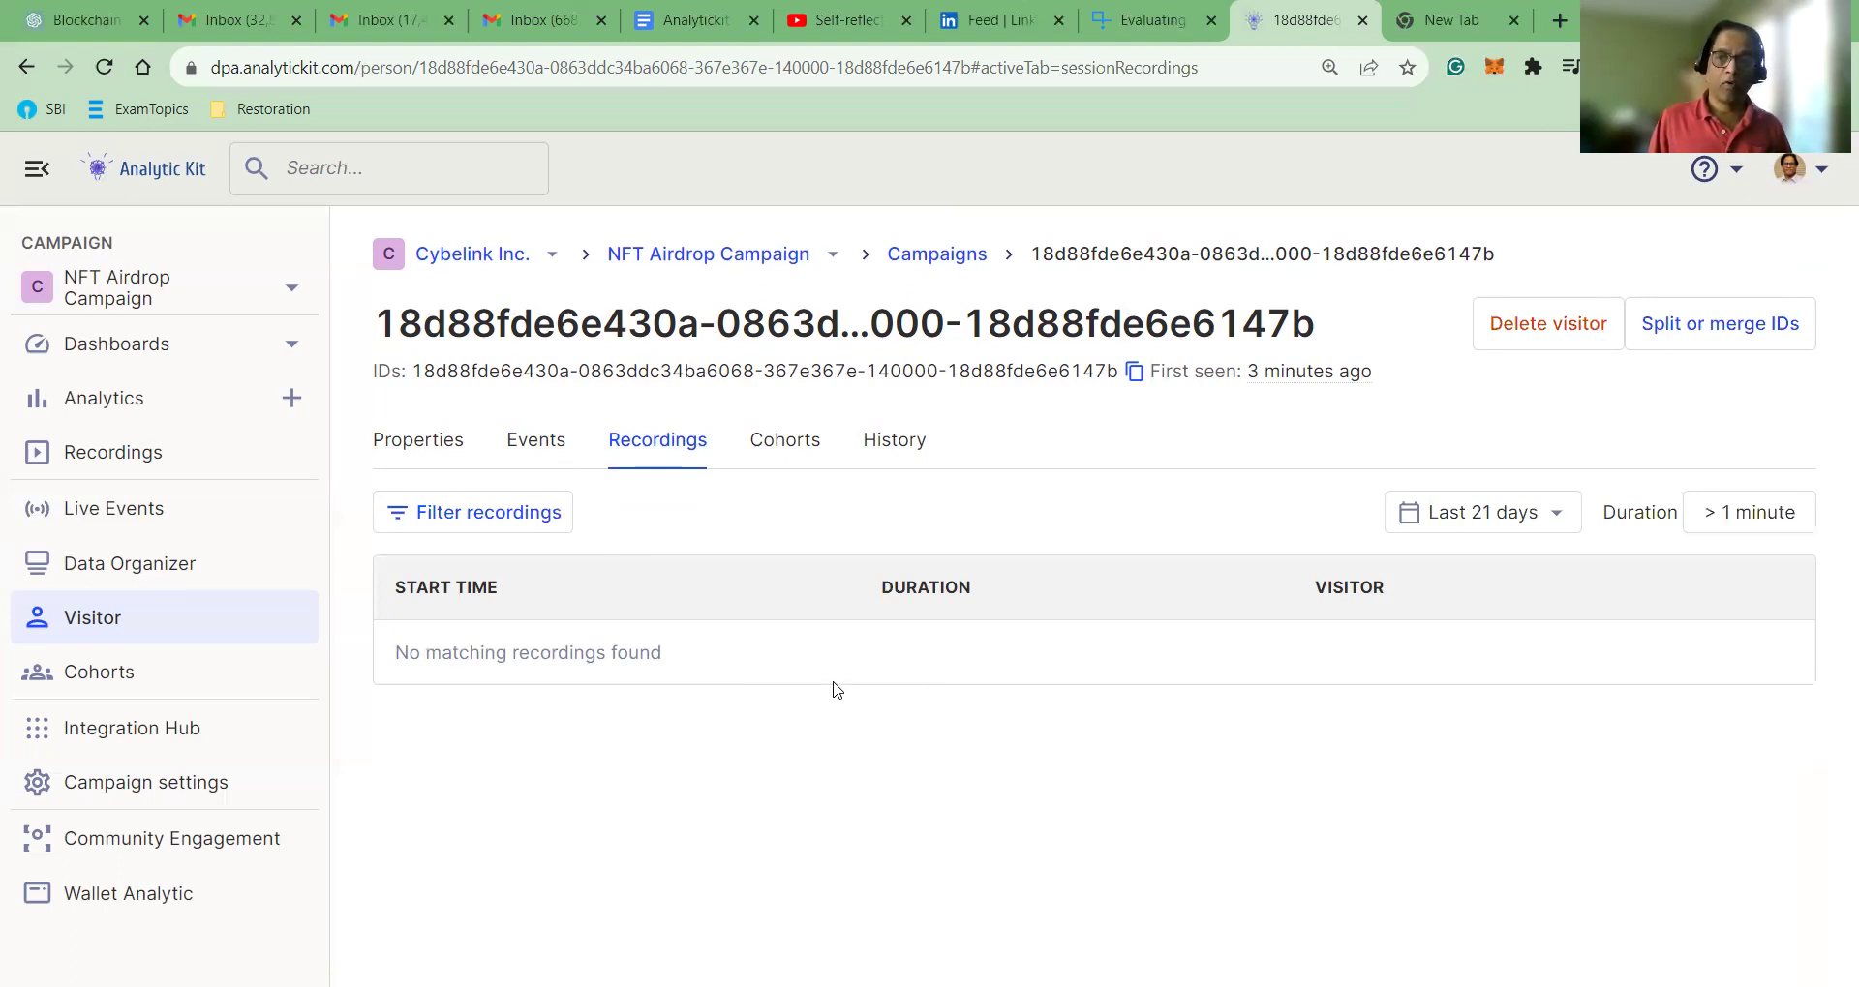
{"action": "left_click", "coordinate": [796, 448]}
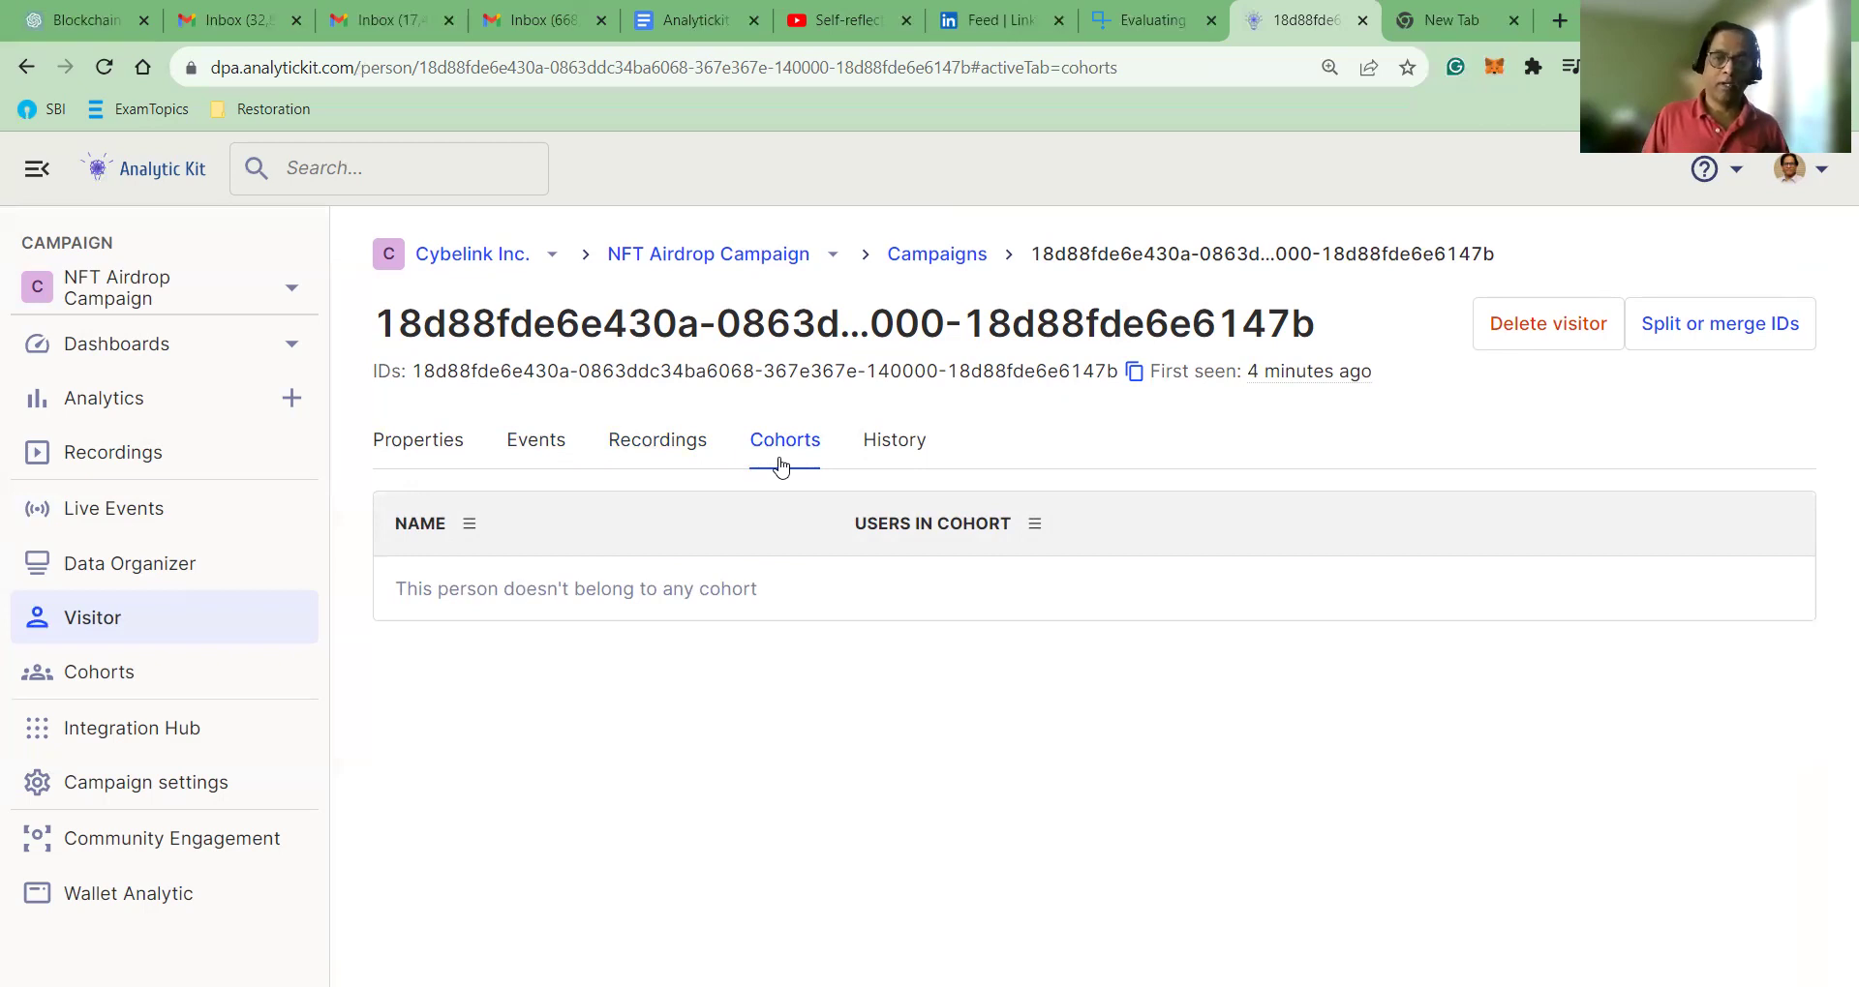
{"action": "left_click", "coordinate": [882, 451]}
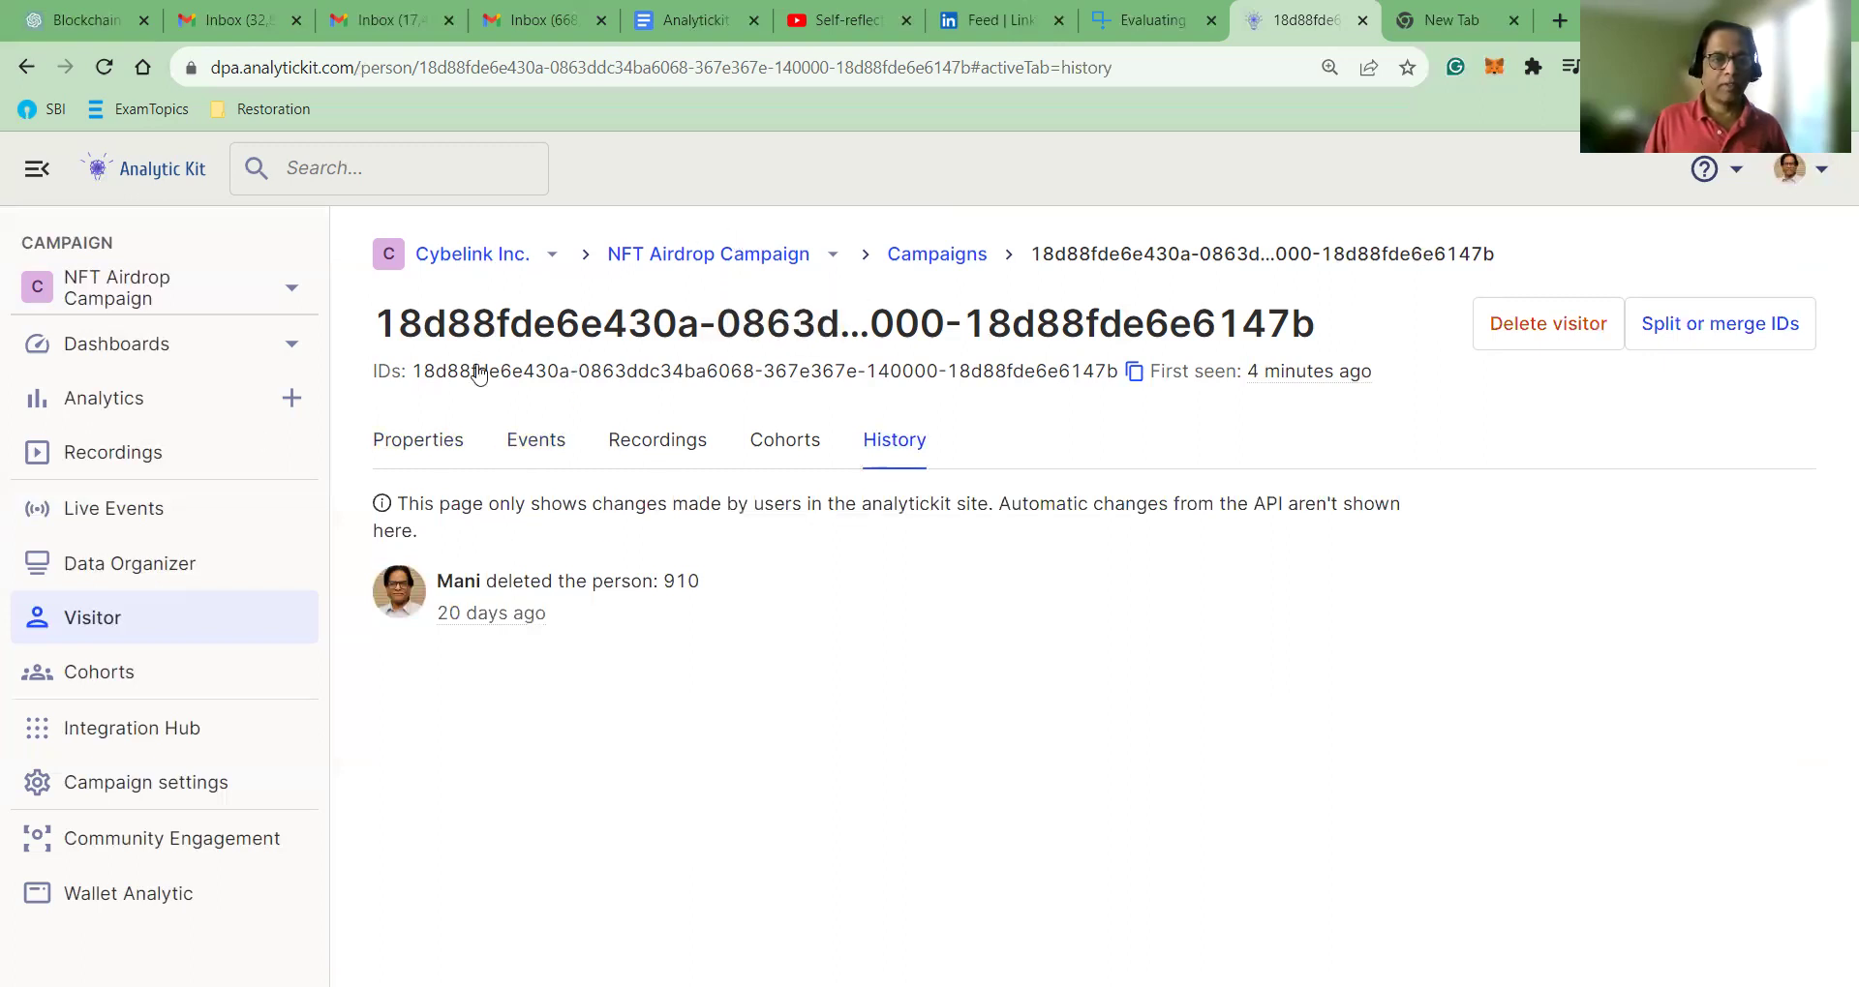
Step: Return to the visitor catalog, open the second listed visitor's profile and view its events
{"action": "left_click", "coordinate": [86, 641]}
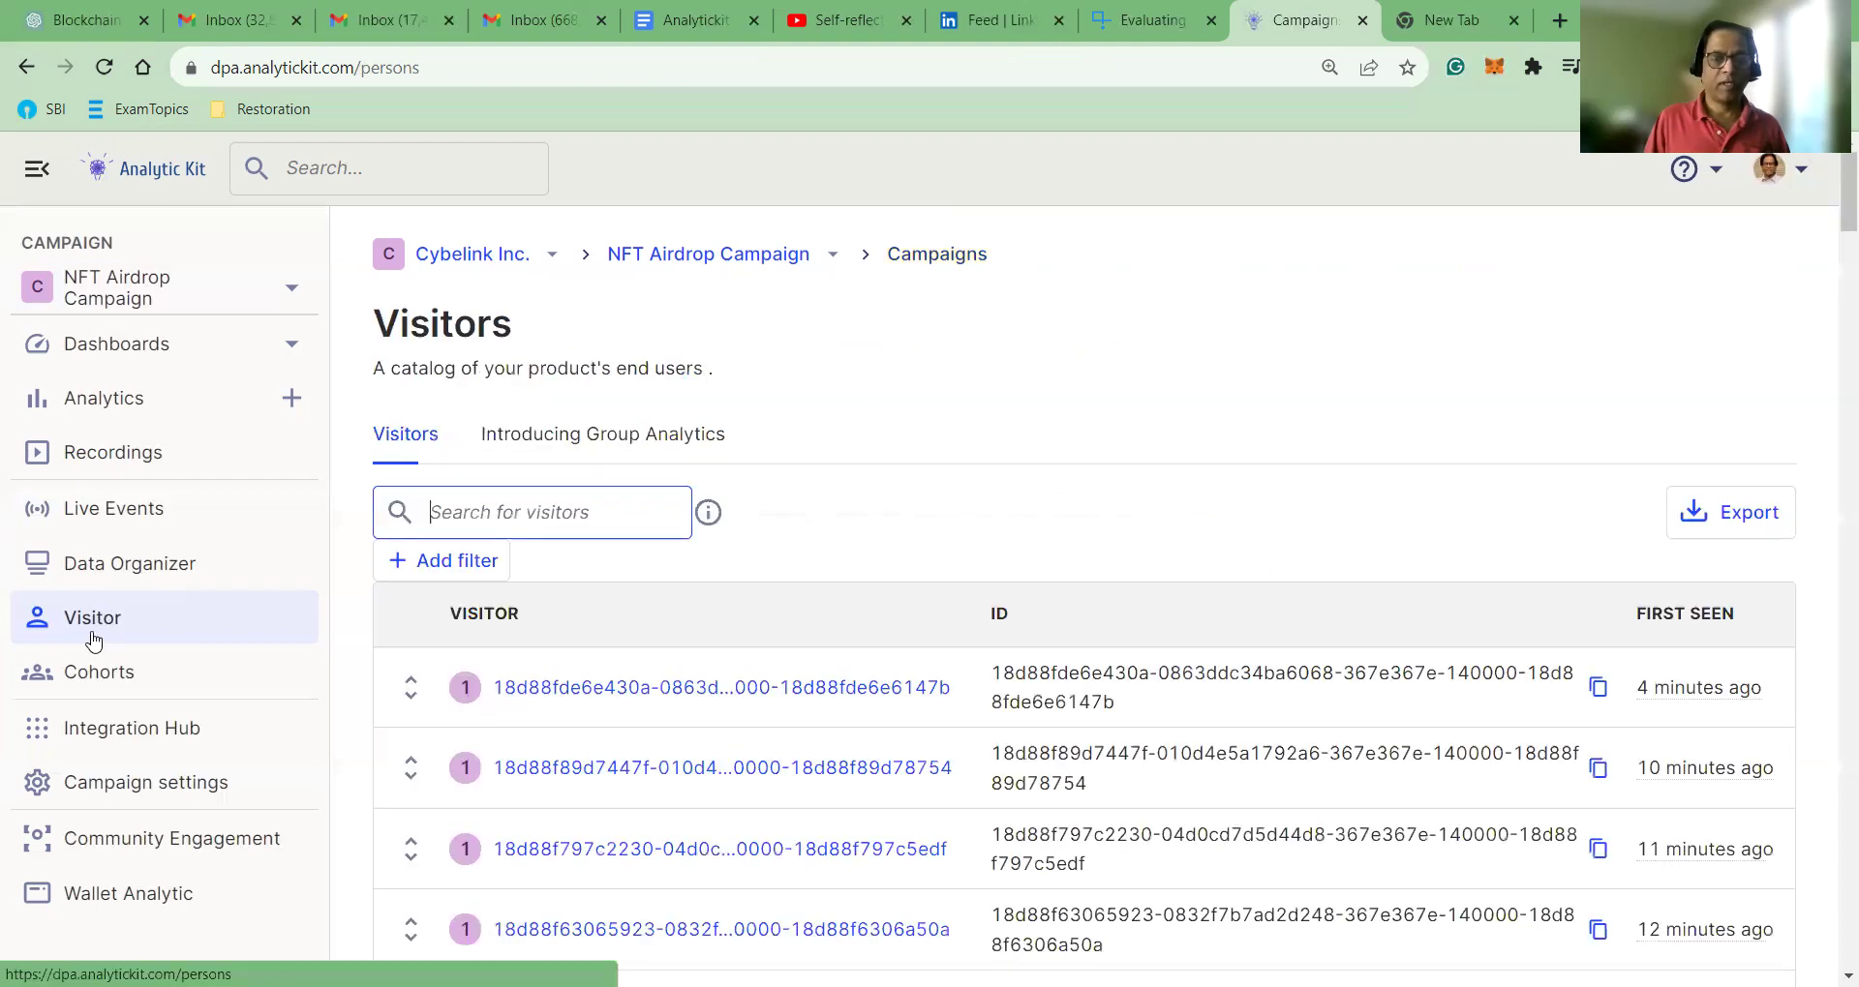
{"action": "scroll", "coordinate": [680, 594], "scroll_direction": "down", "scroll_amount": 1}
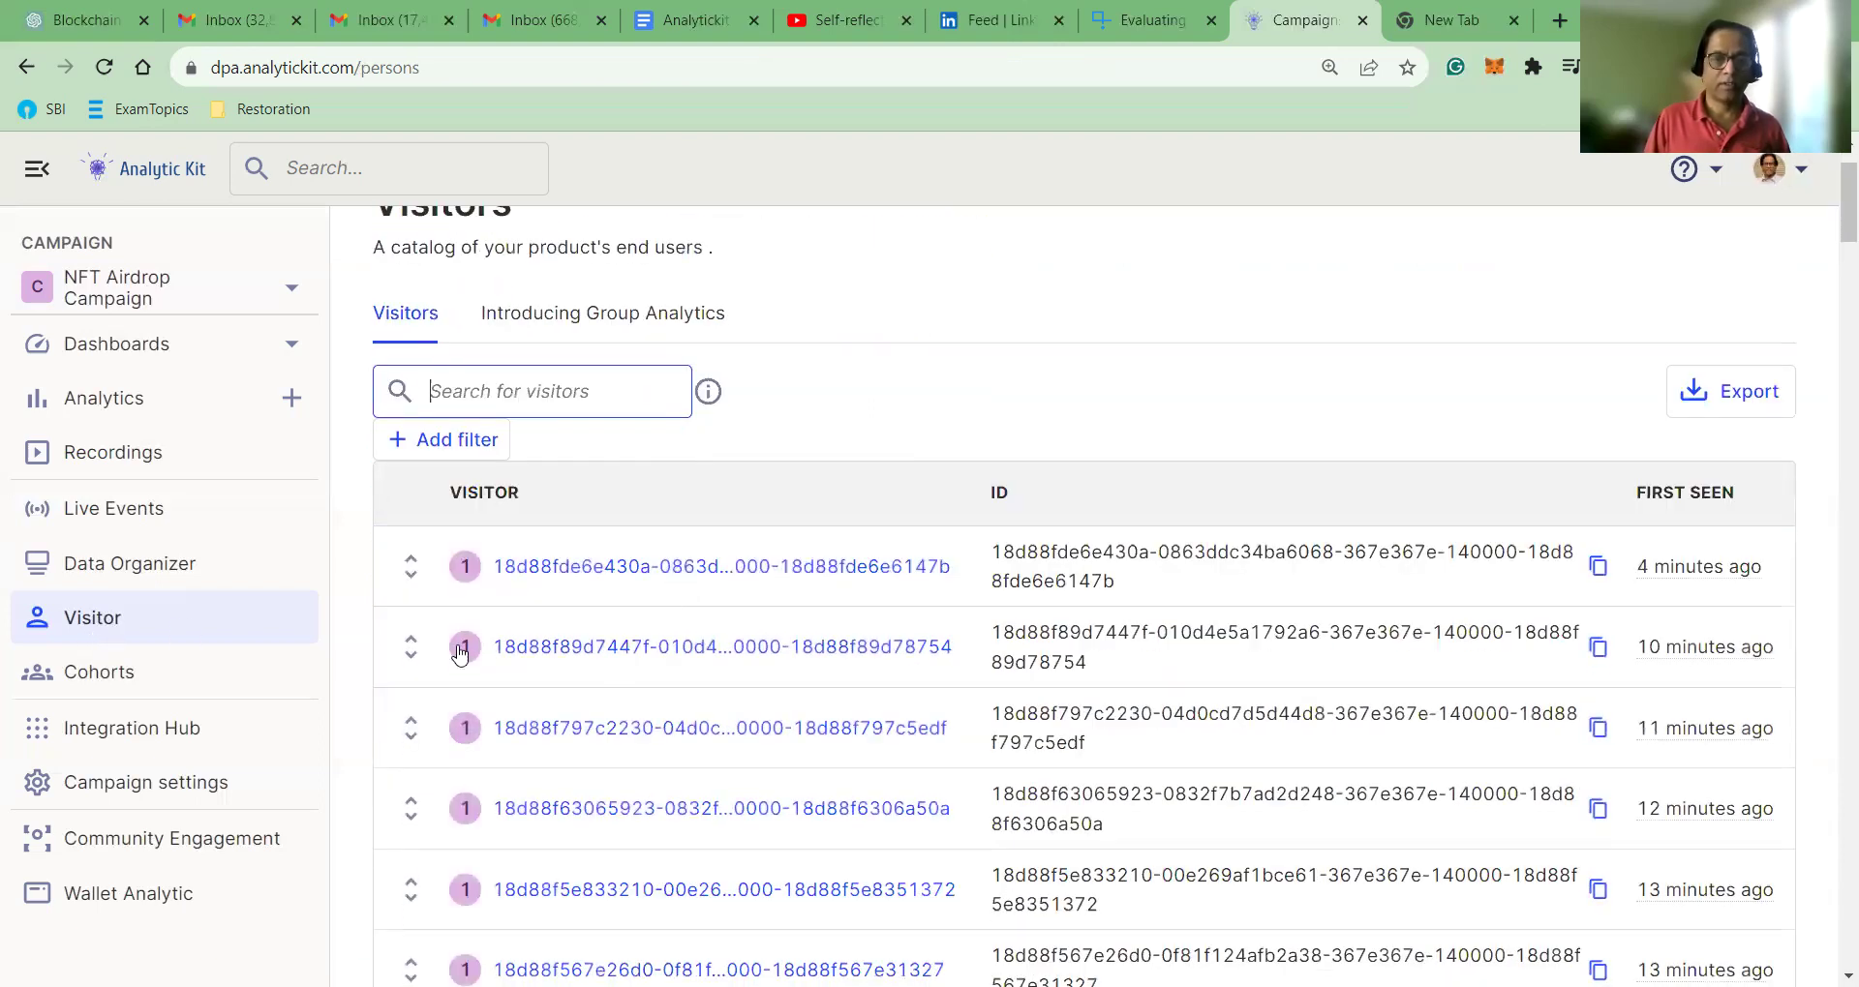
{"action": "left_click", "coordinate": [745, 649]}
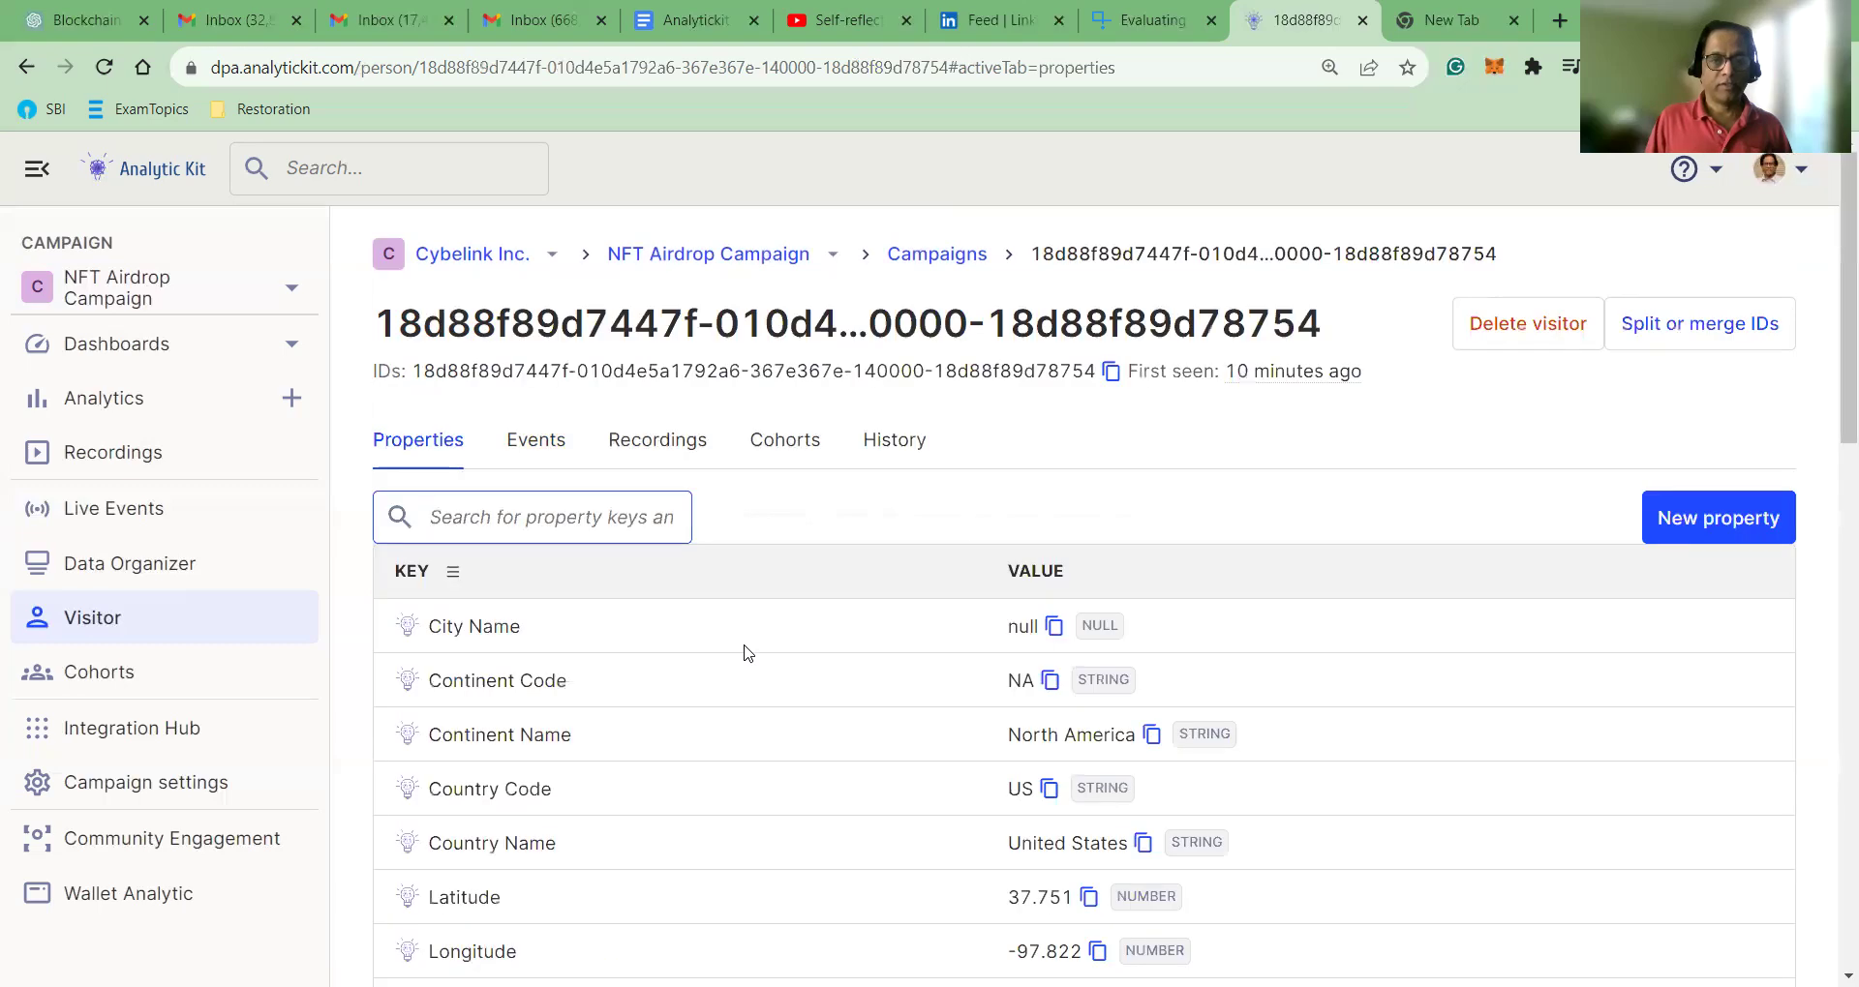
{"action": "left_click", "coordinate": [533, 455]}
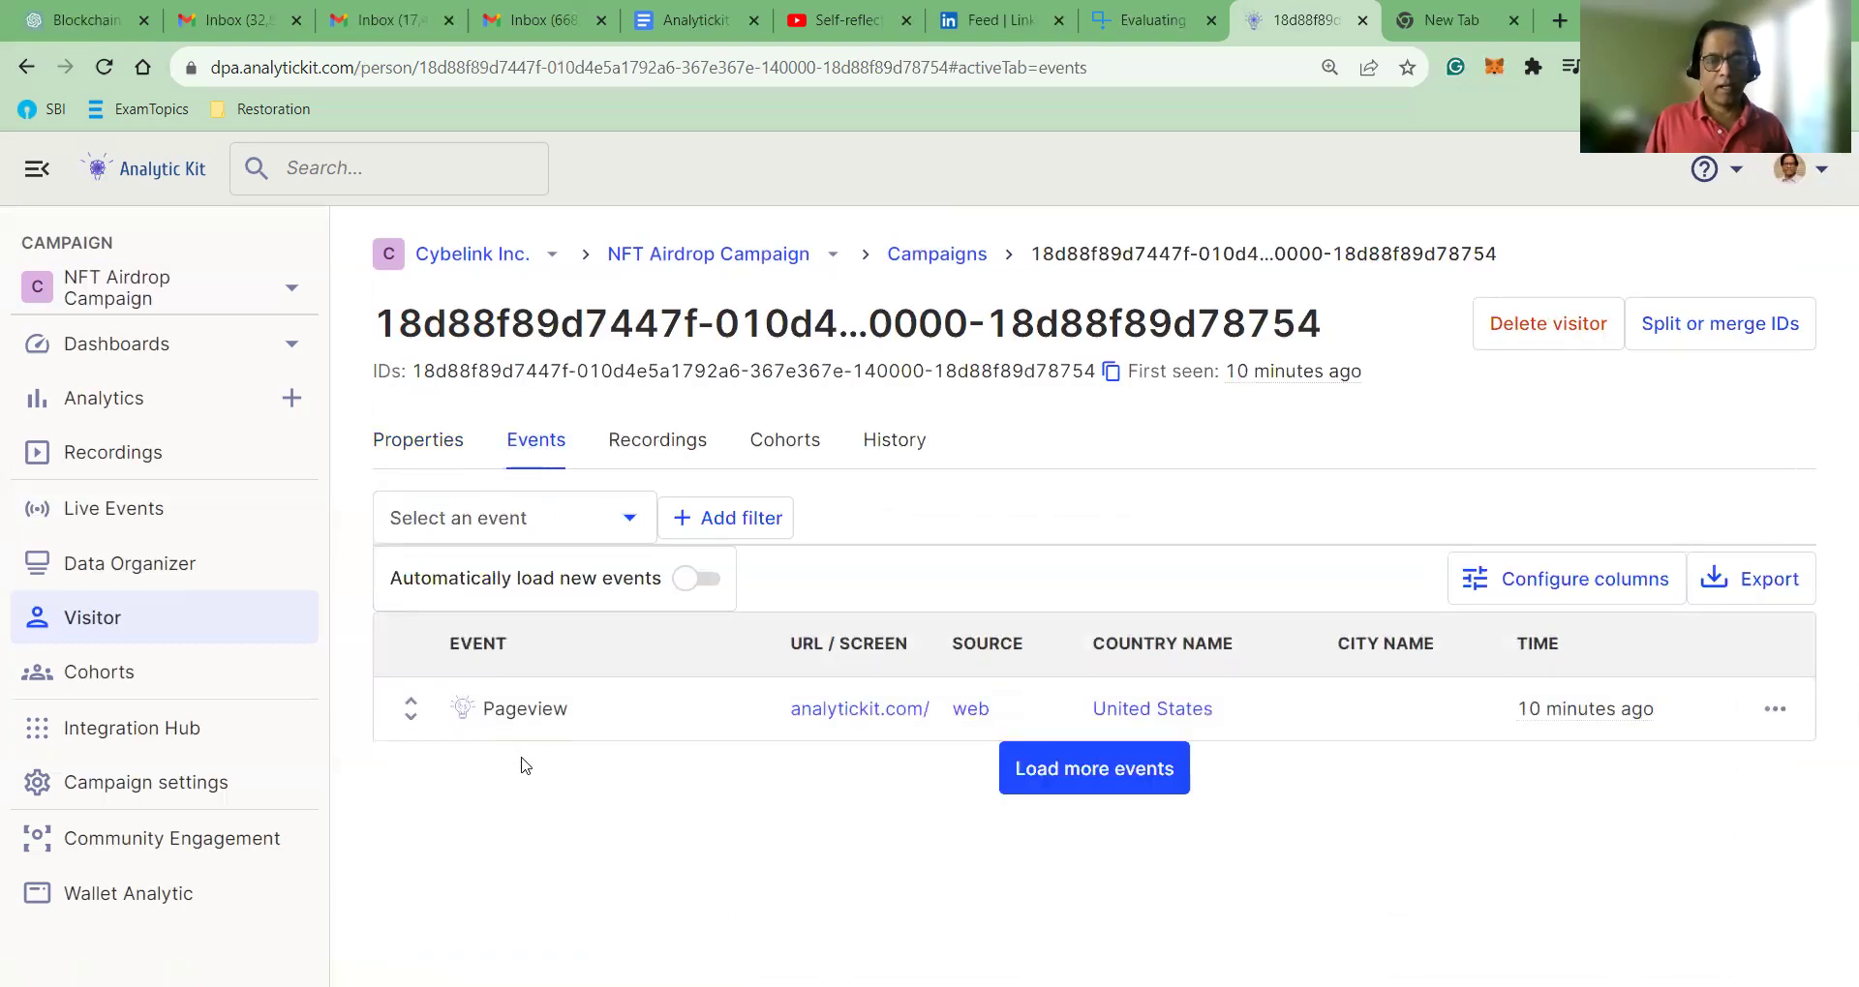
Step: Filter this visitor's recordings to durations greater than 1 second
{"action": "left_click", "coordinate": [664, 449]}
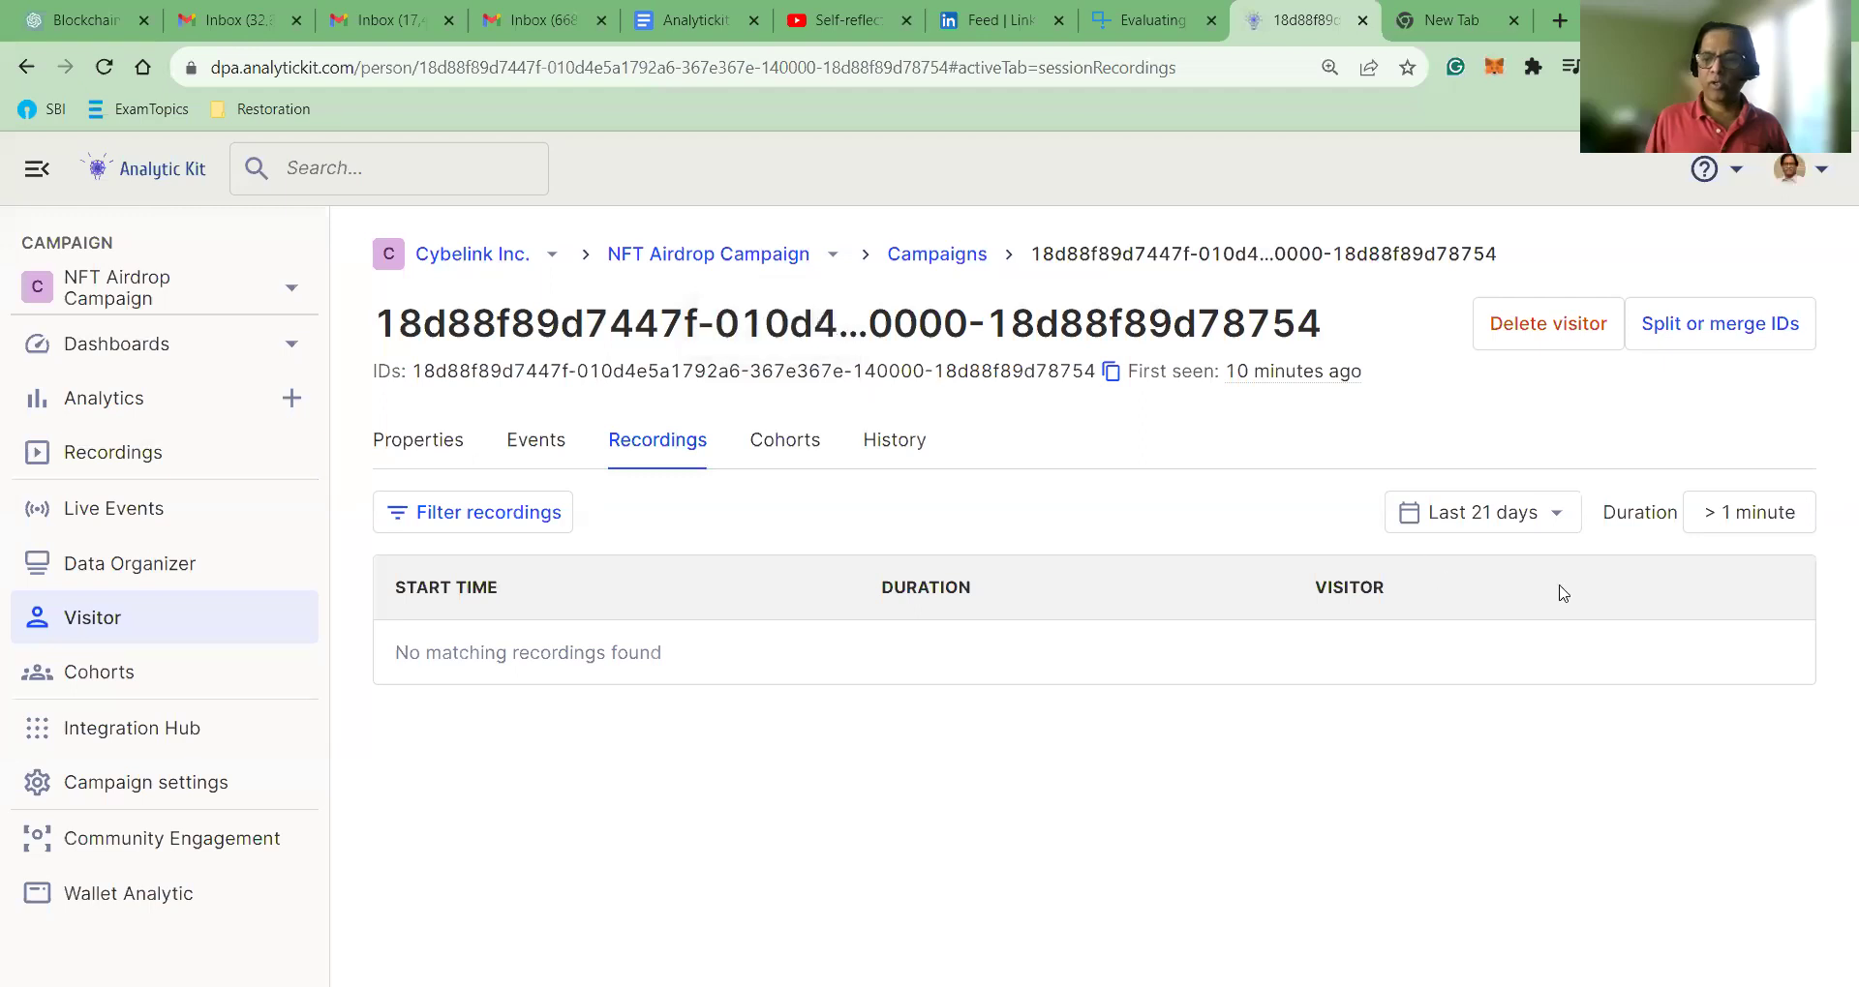
{"action": "left_click", "coordinate": [1728, 520]}
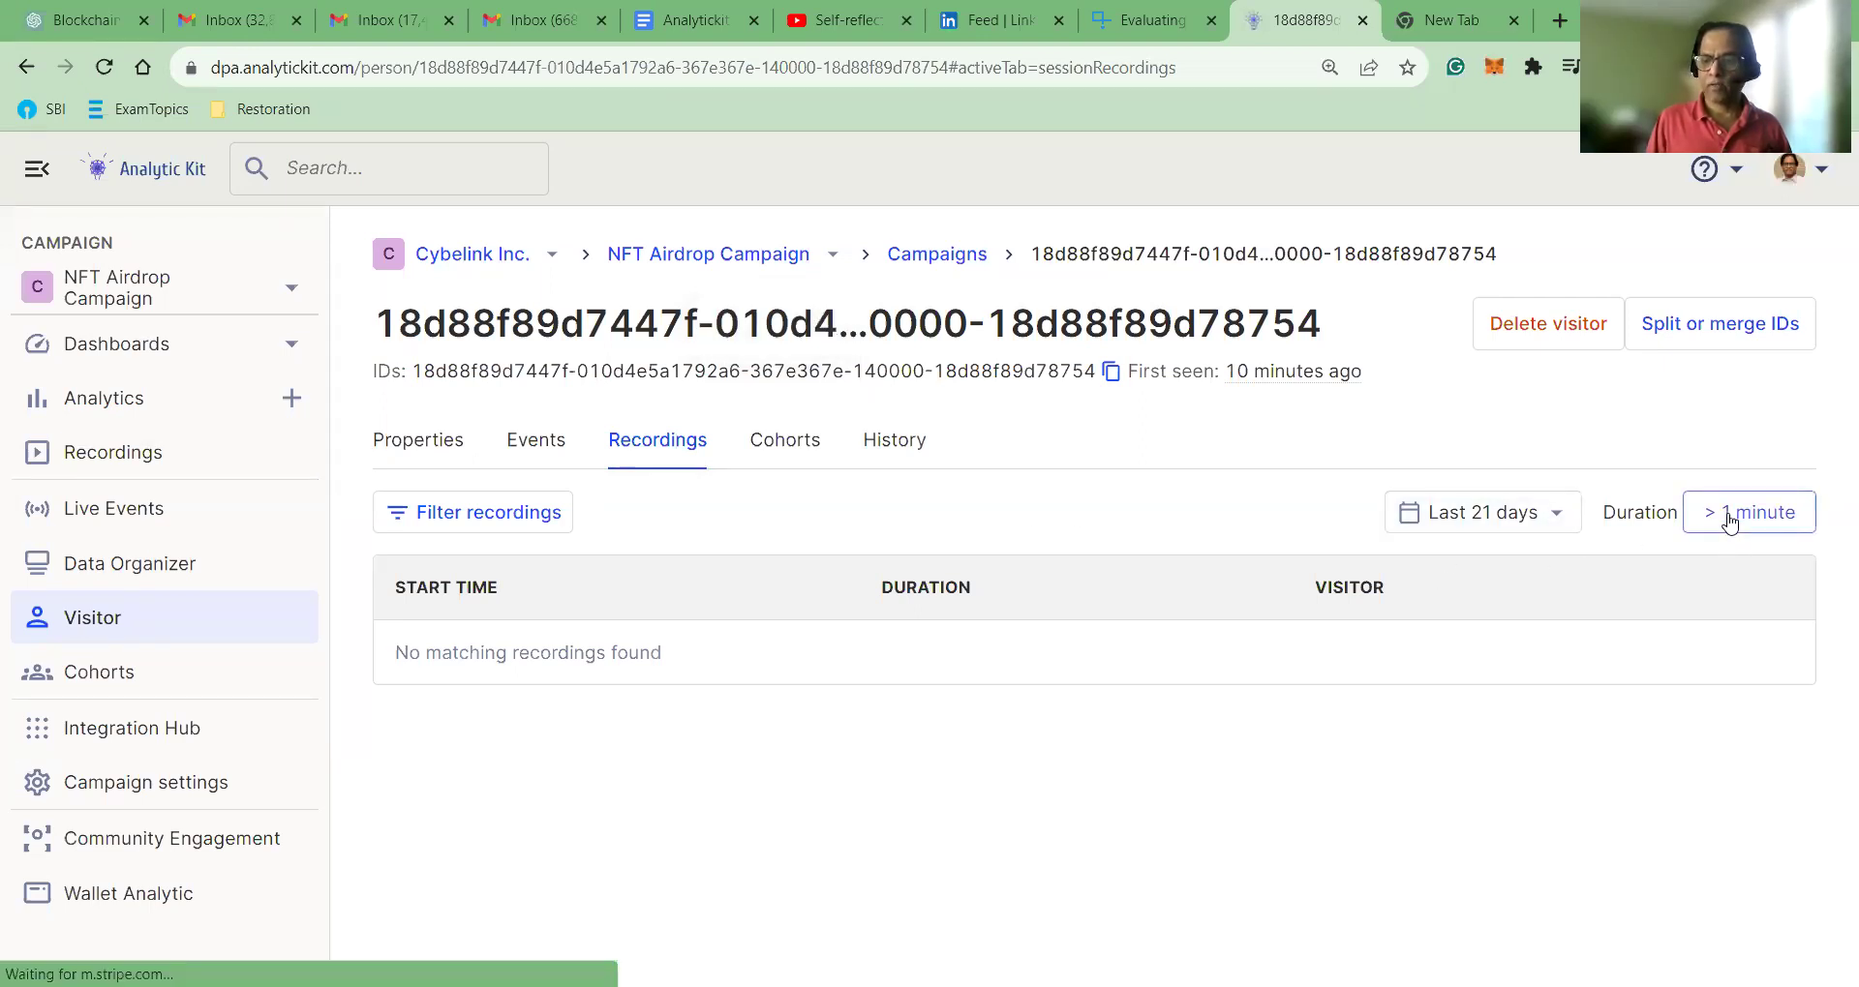
{"action": "left_click", "coordinate": [1419, 568]}
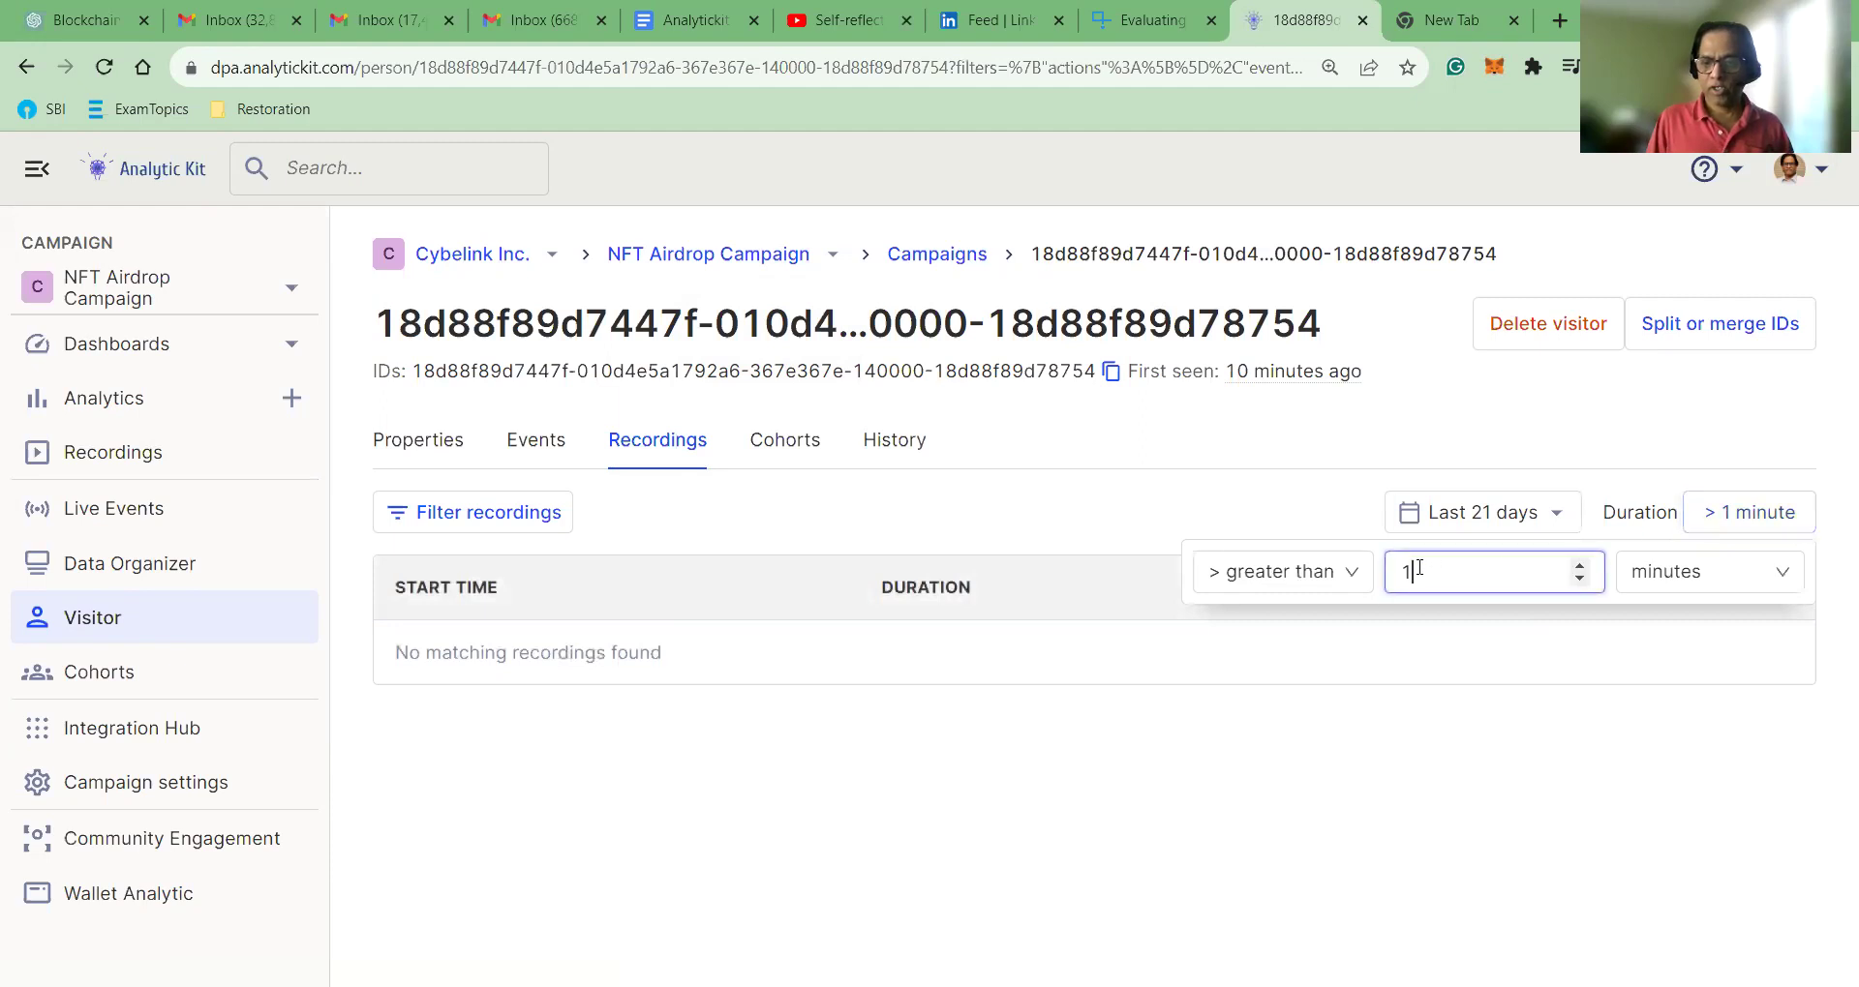
{"action": "left_click", "coordinate": [1764, 584]}
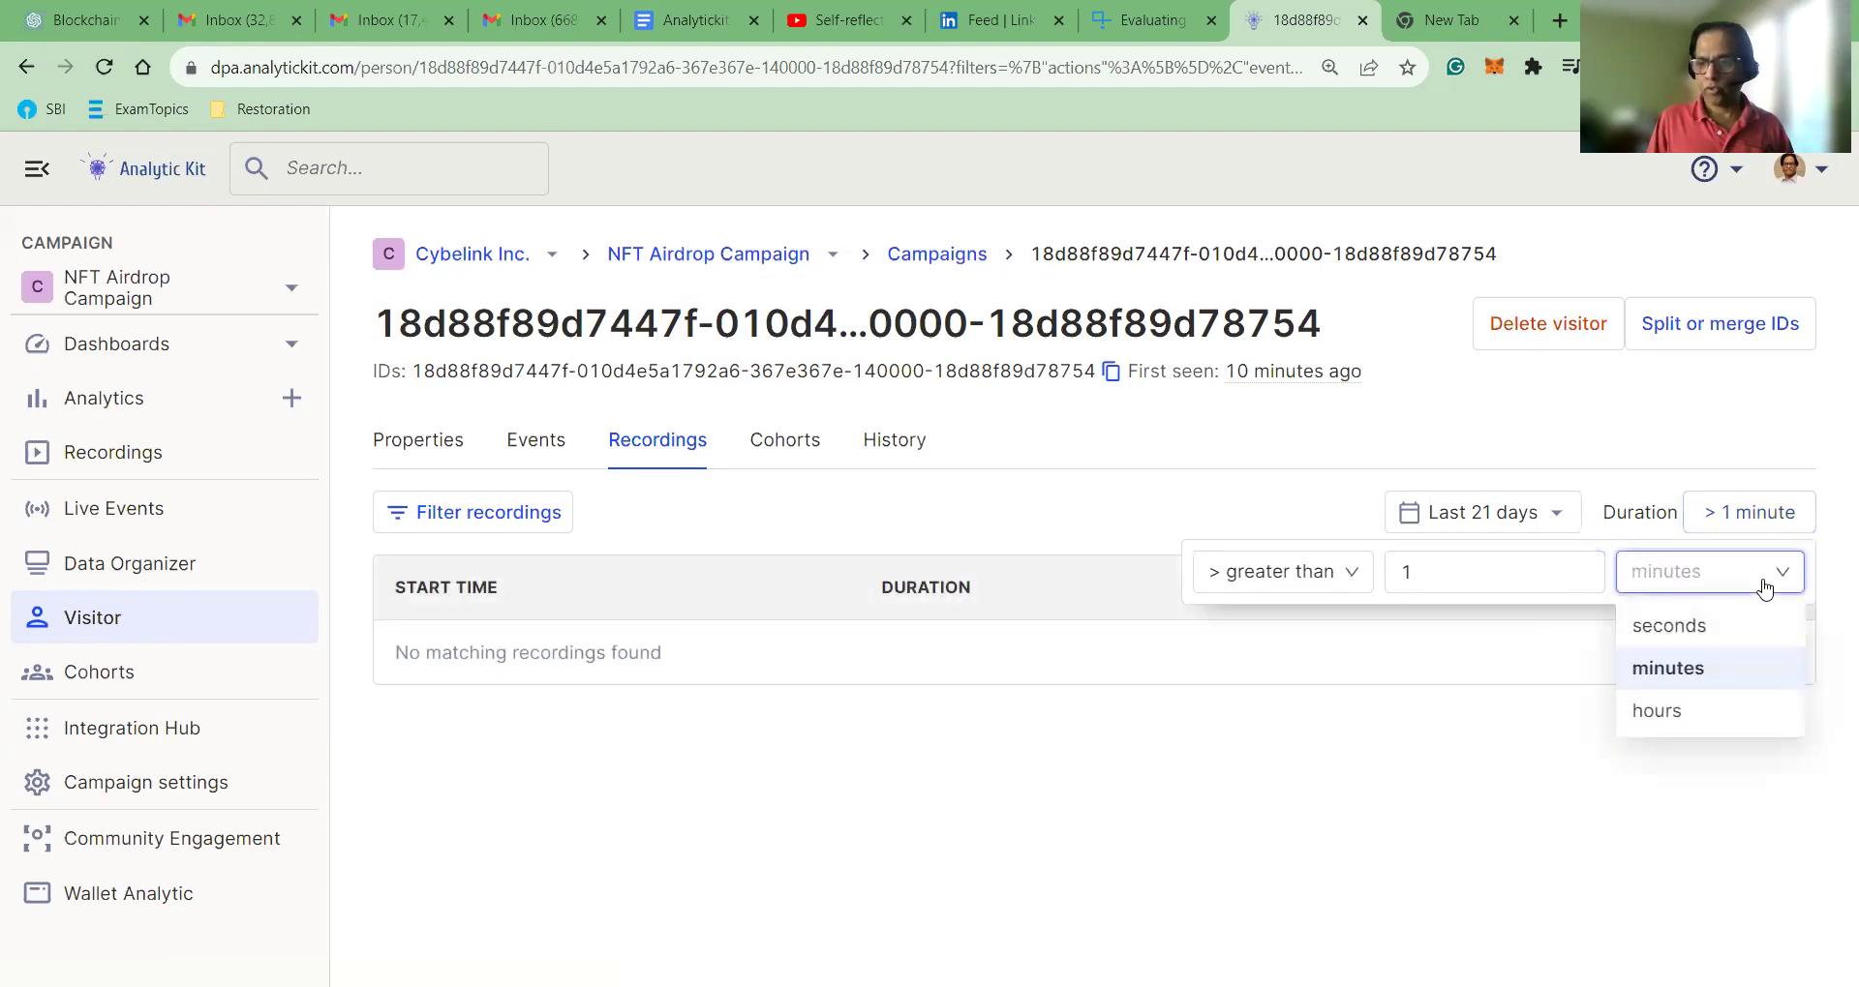
{"action": "left_click", "coordinate": [1678, 626]}
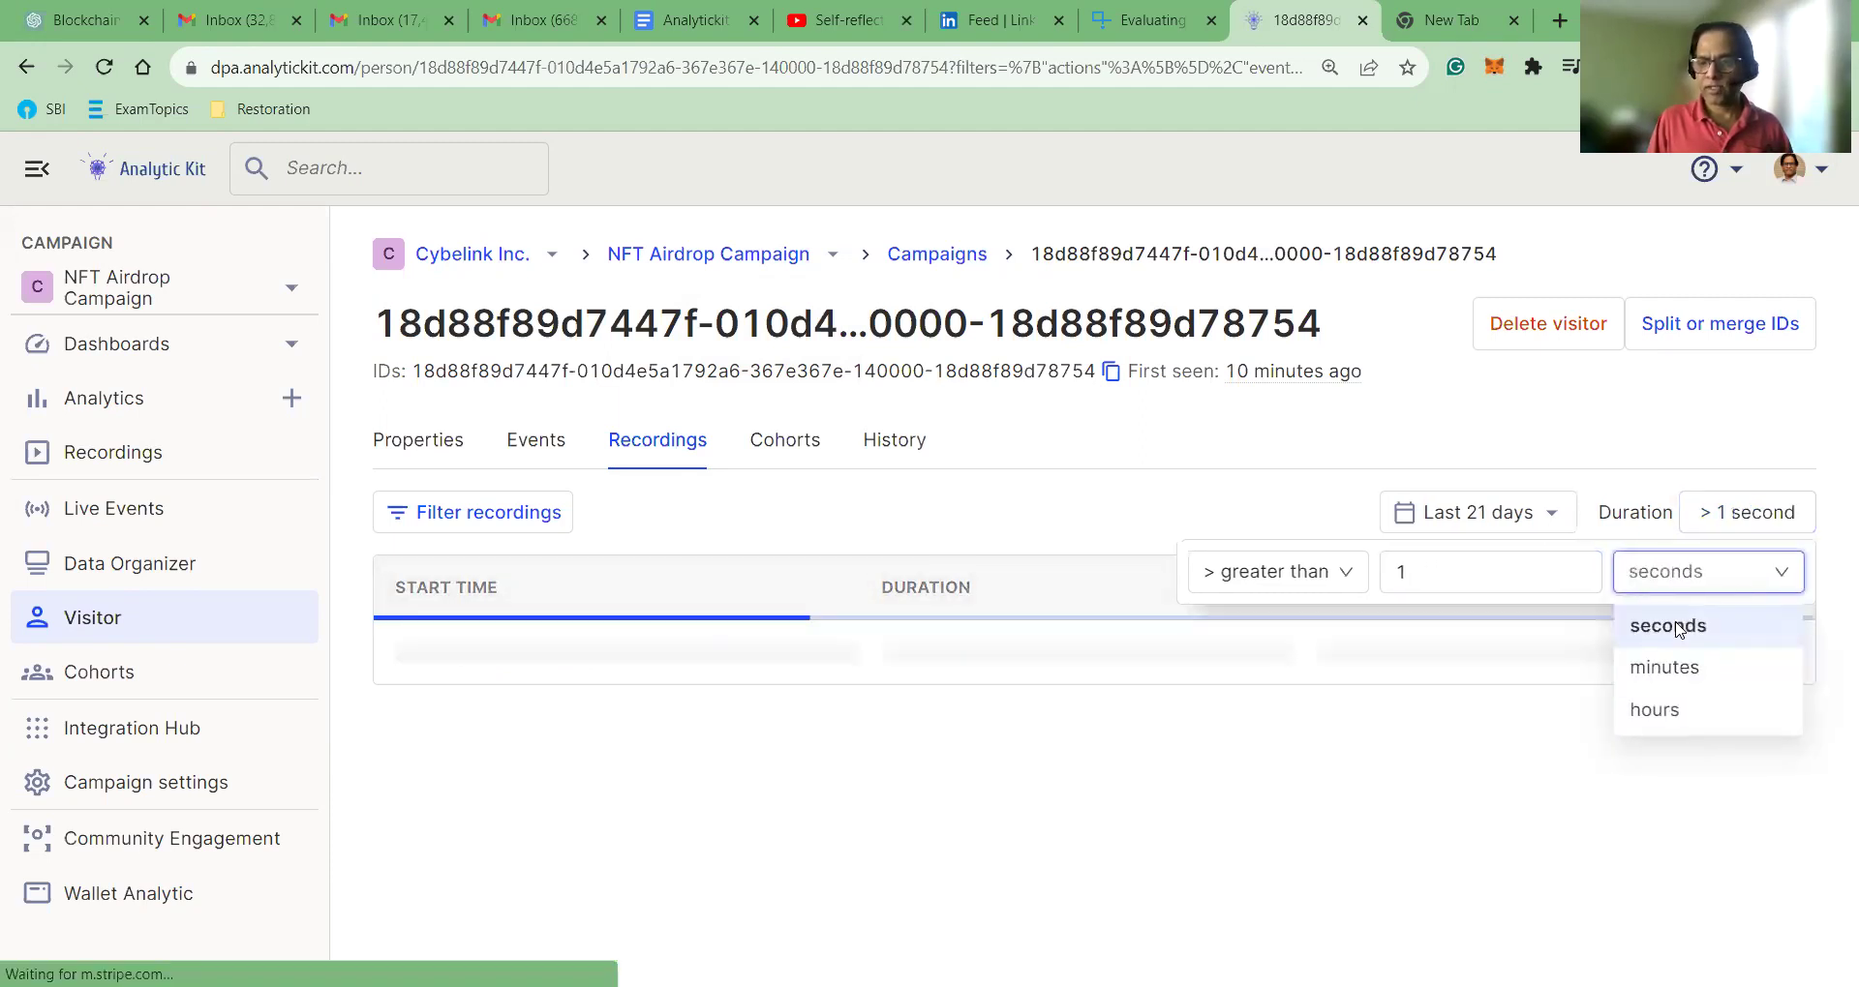
{"action": "left_click", "coordinate": [1296, 746]}
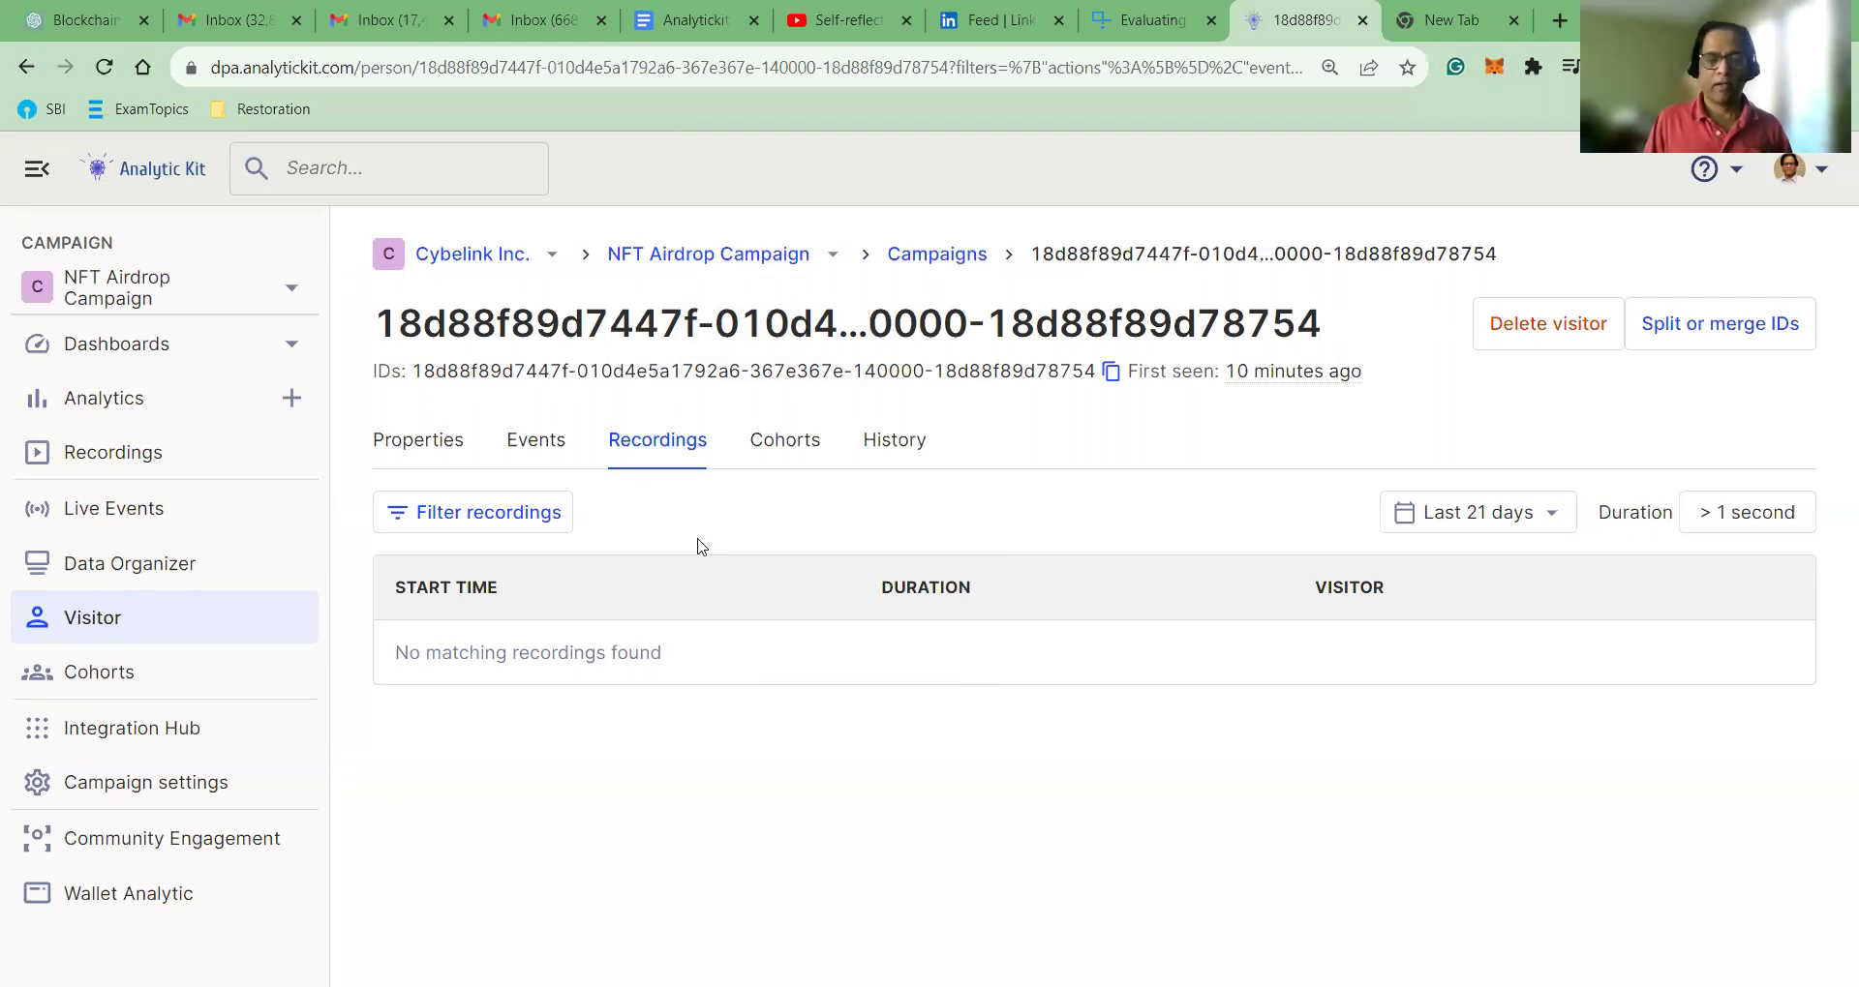
Step: View the cohorts this visitor belongs to
{"action": "left_click", "coordinate": [786, 446]}
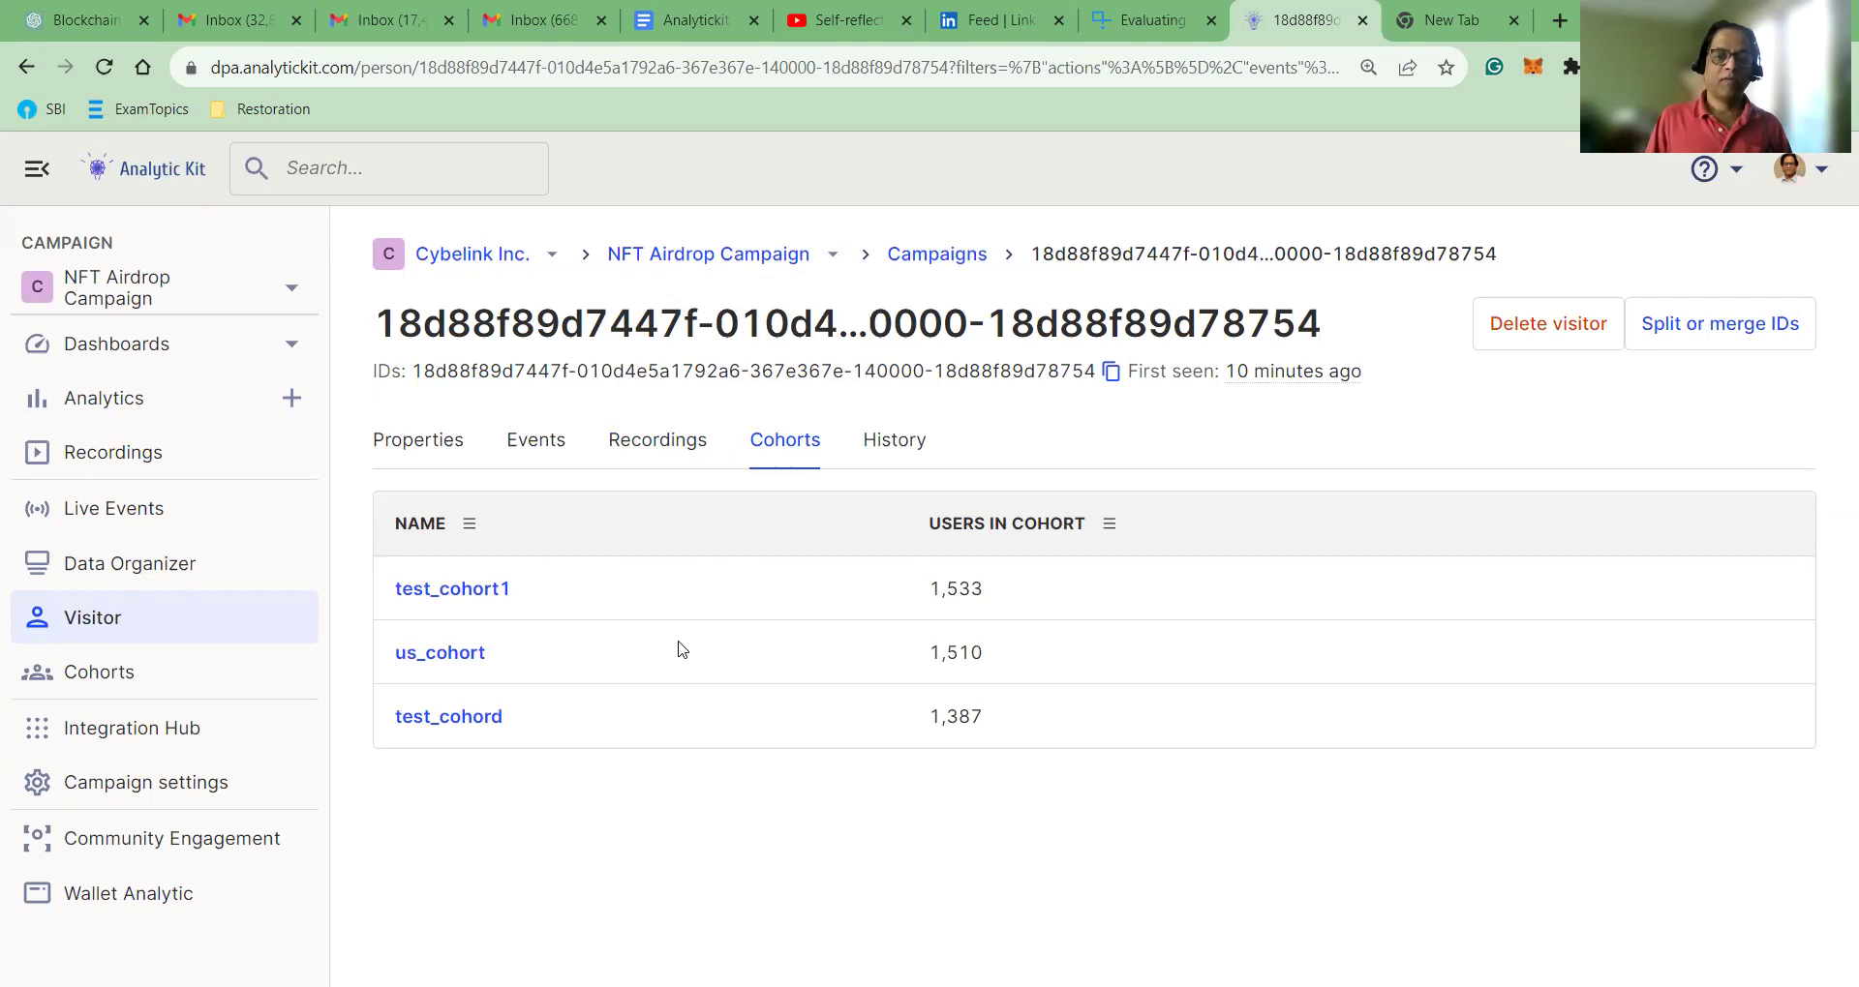
Step: Open us_cohort, review its matching criteria and visitors, and return to the visitor's cohort list
{"action": "left_click", "coordinate": [451, 658]}
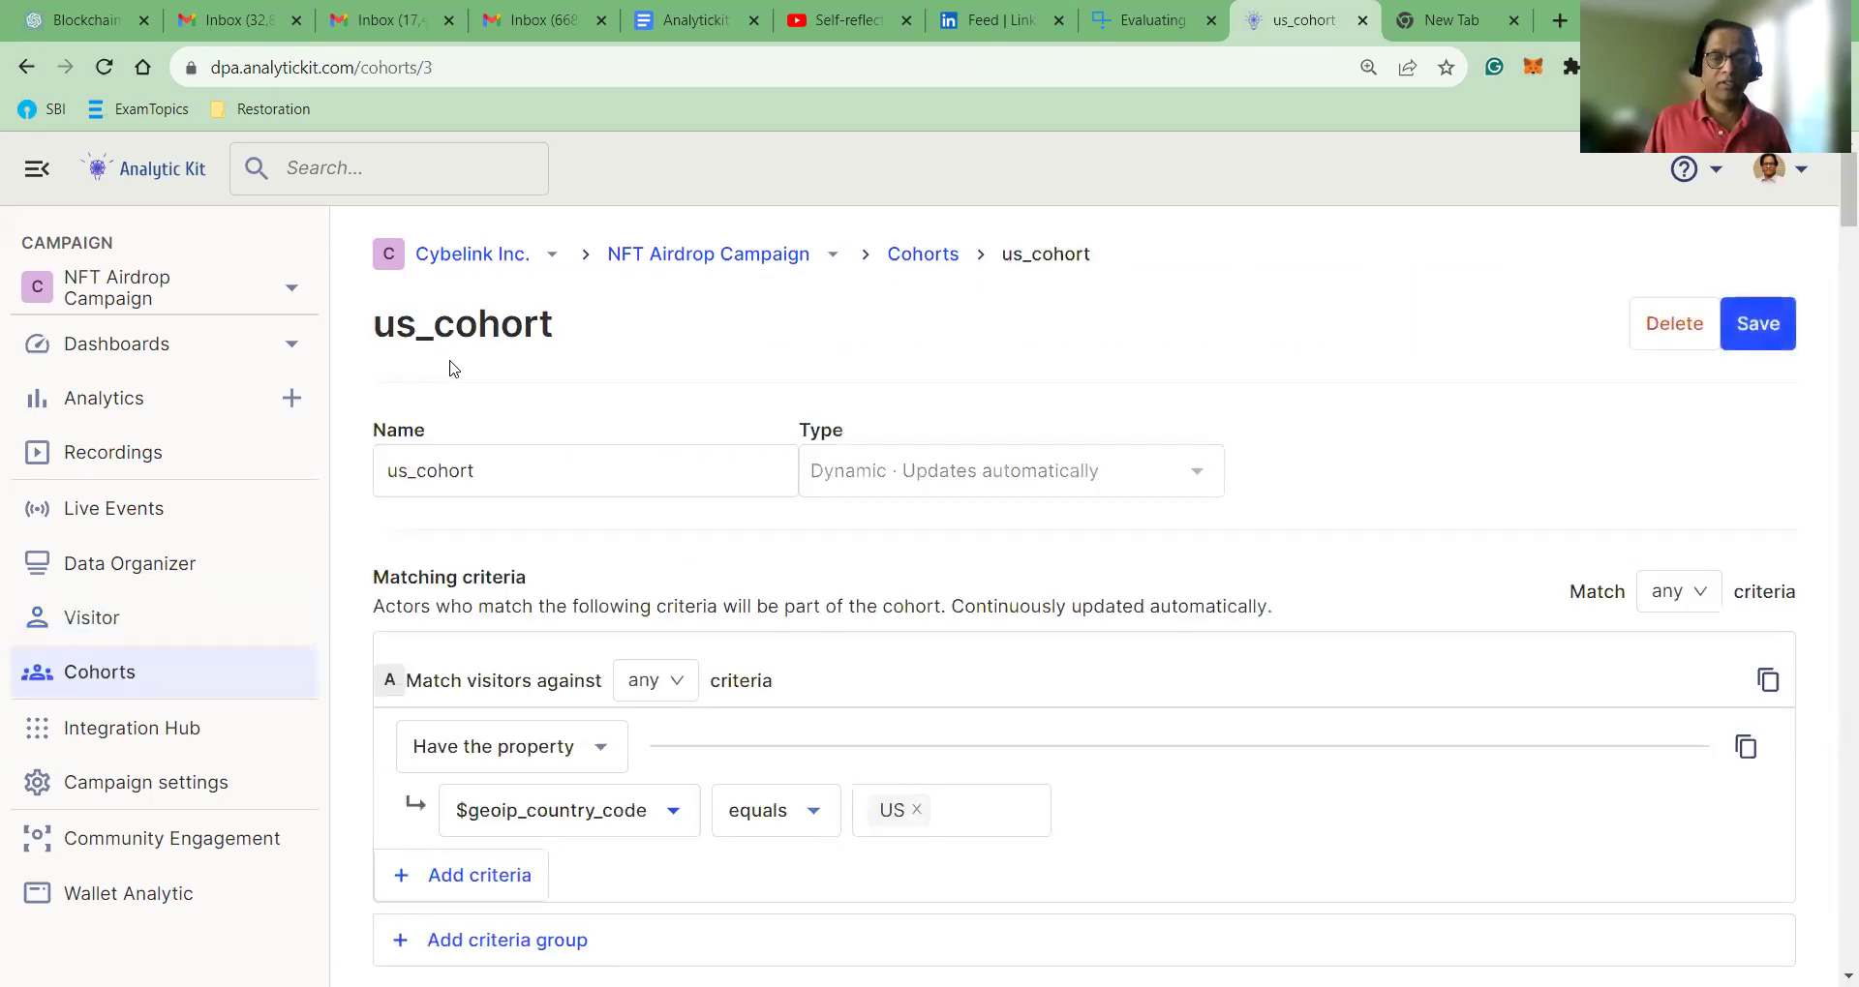
{"action": "scroll", "coordinate": [1216, 660], "scroll_direction": "down", "scroll_amount": 1}
{"action": "scroll", "coordinate": [1217, 659], "scroll_direction": "down", "scroll_amount": 2}
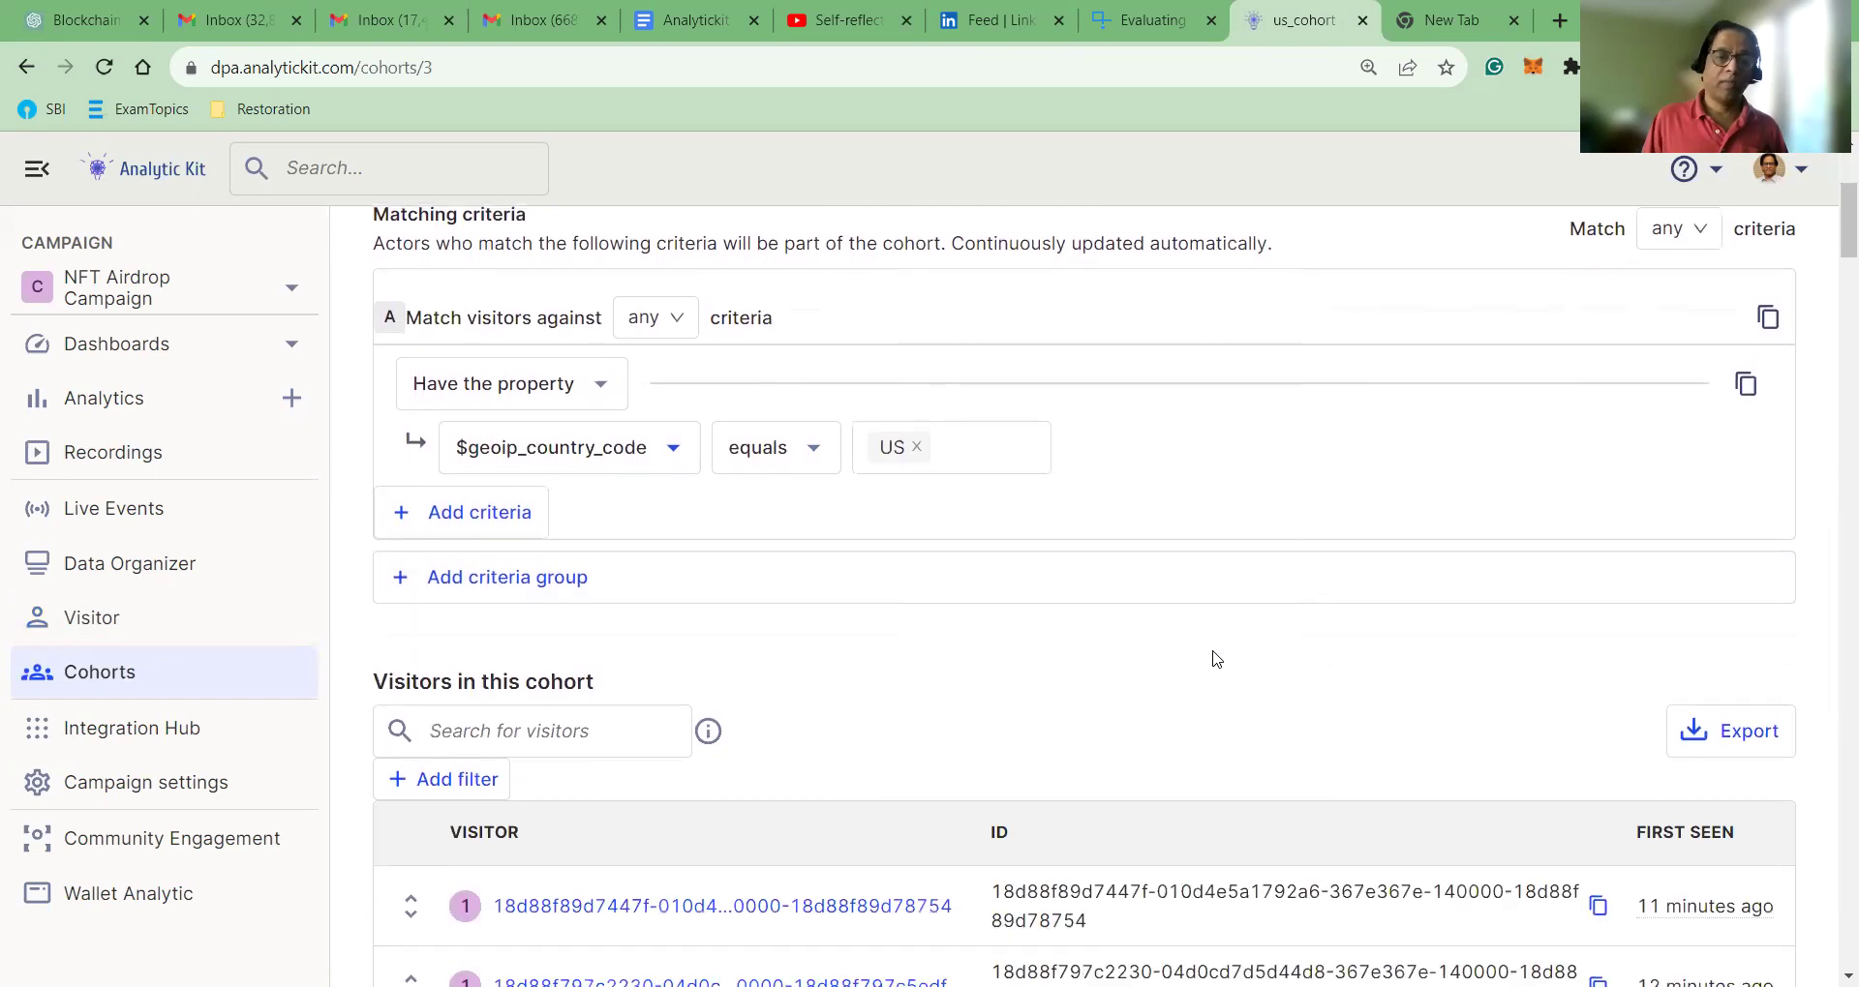
{"action": "scroll", "coordinate": [1217, 659], "scroll_direction": "up", "scroll_amount": 4}
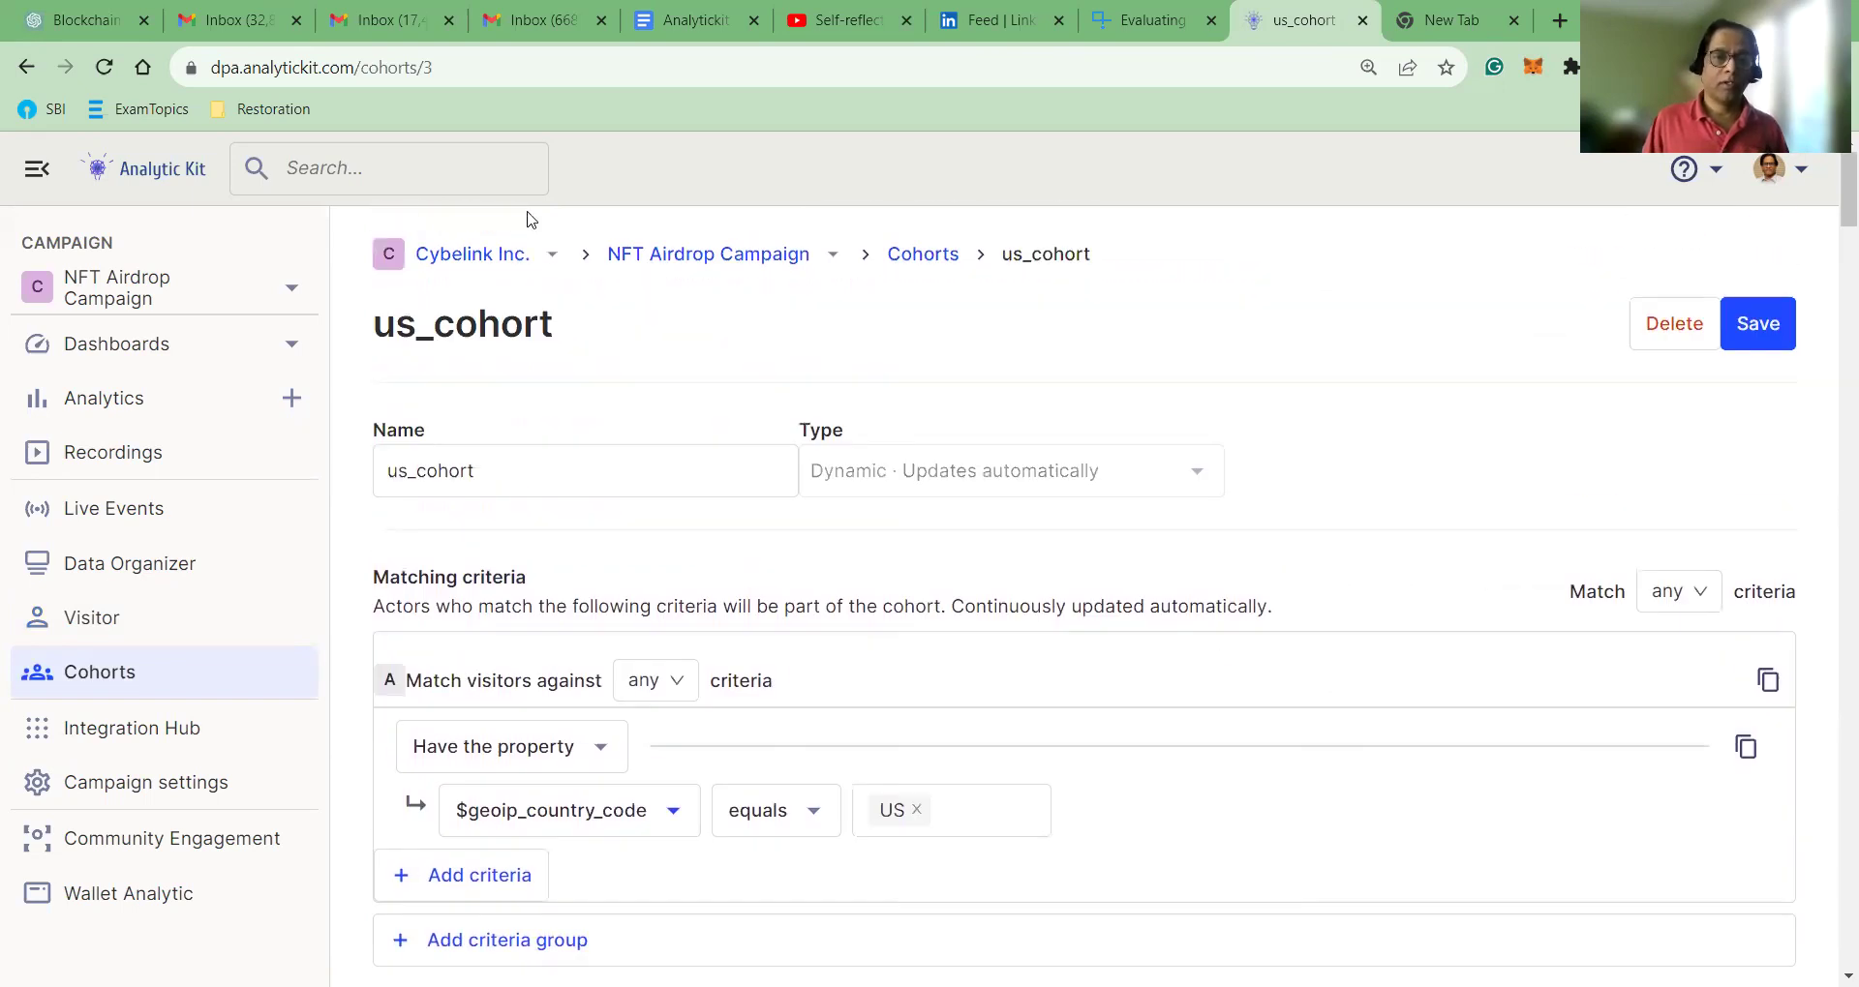
{"action": "left_click", "coordinate": [23, 68]}
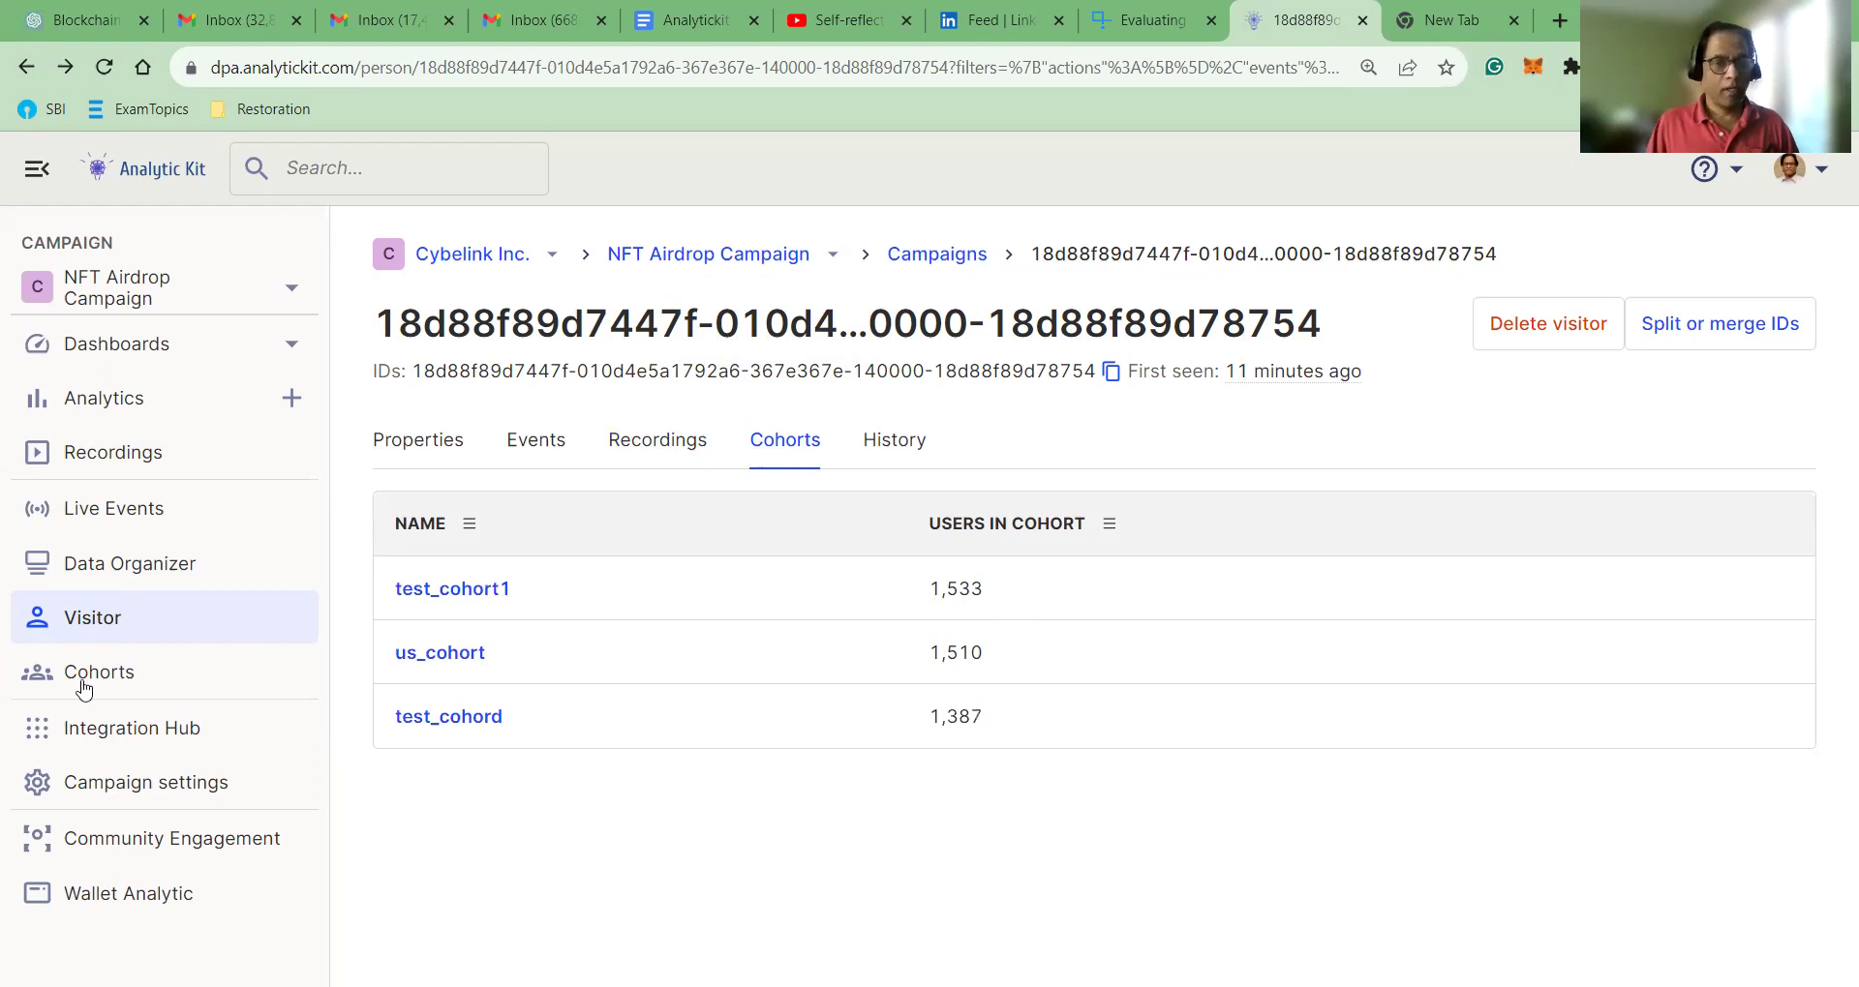
{"action": "left_click", "coordinate": [97, 627]}
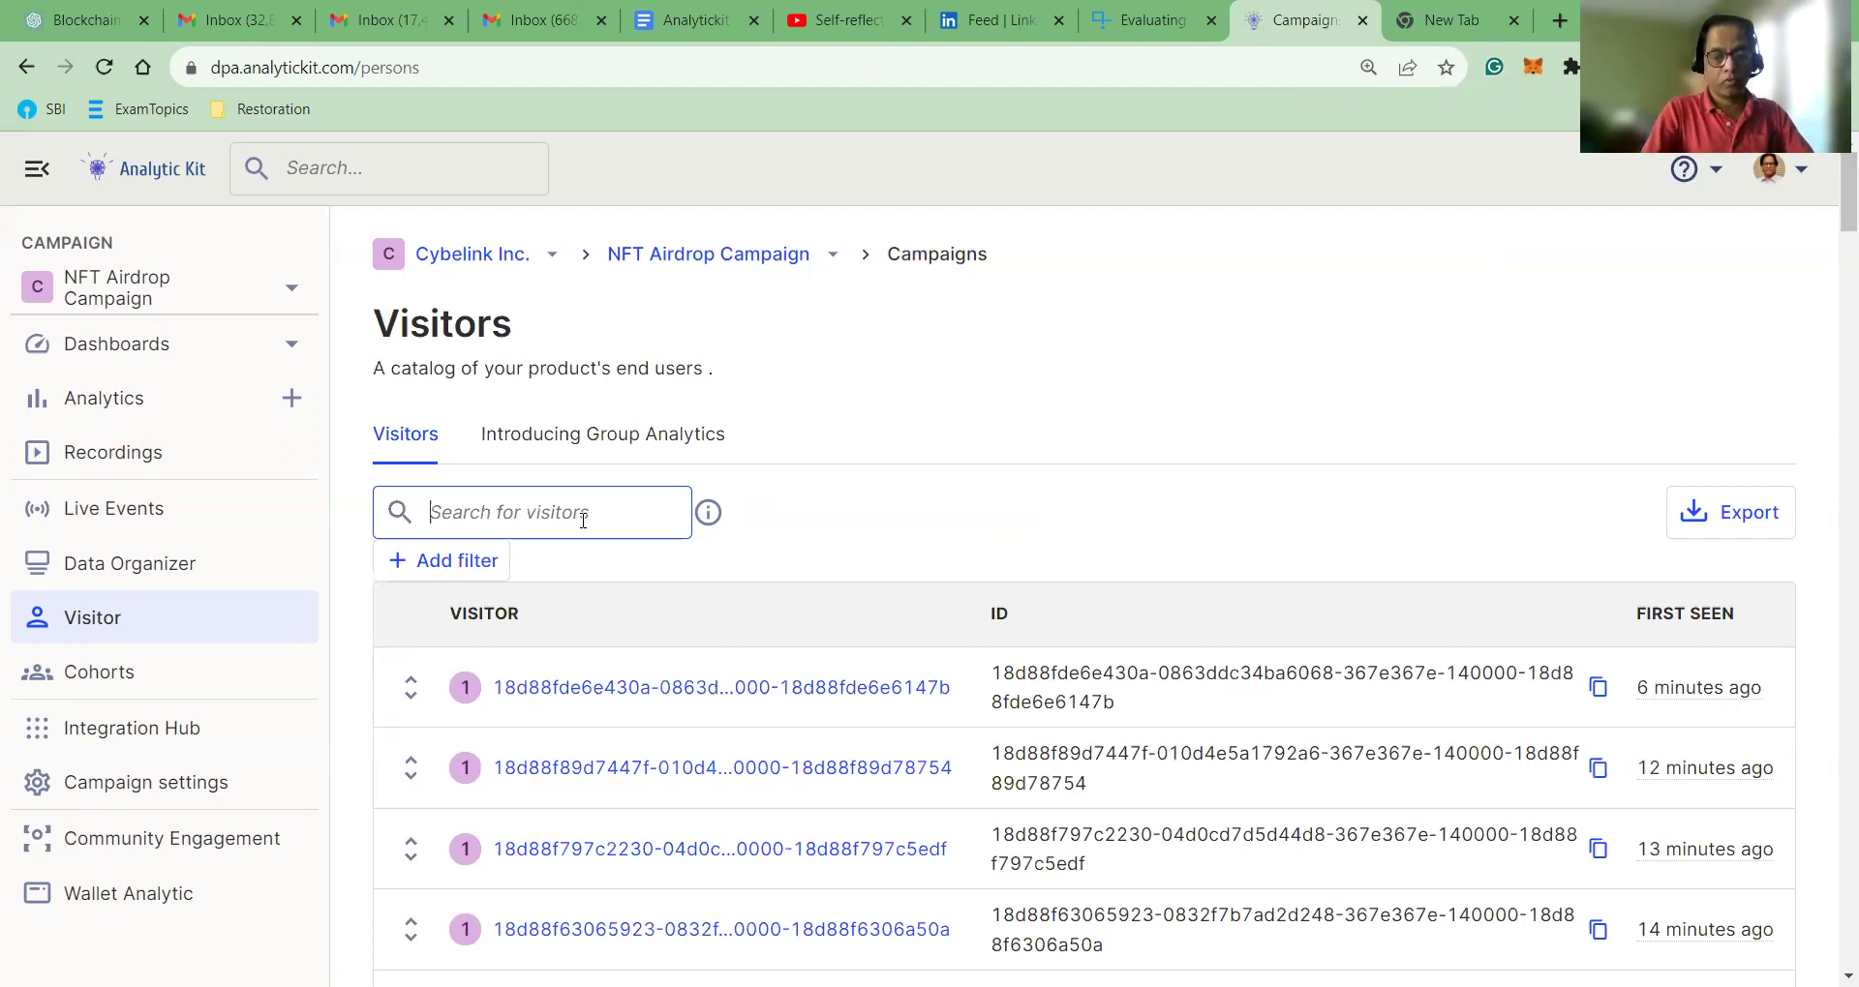
{"action": "type", "text": "1"}
{"action": "key", "text": "BackSpace"}
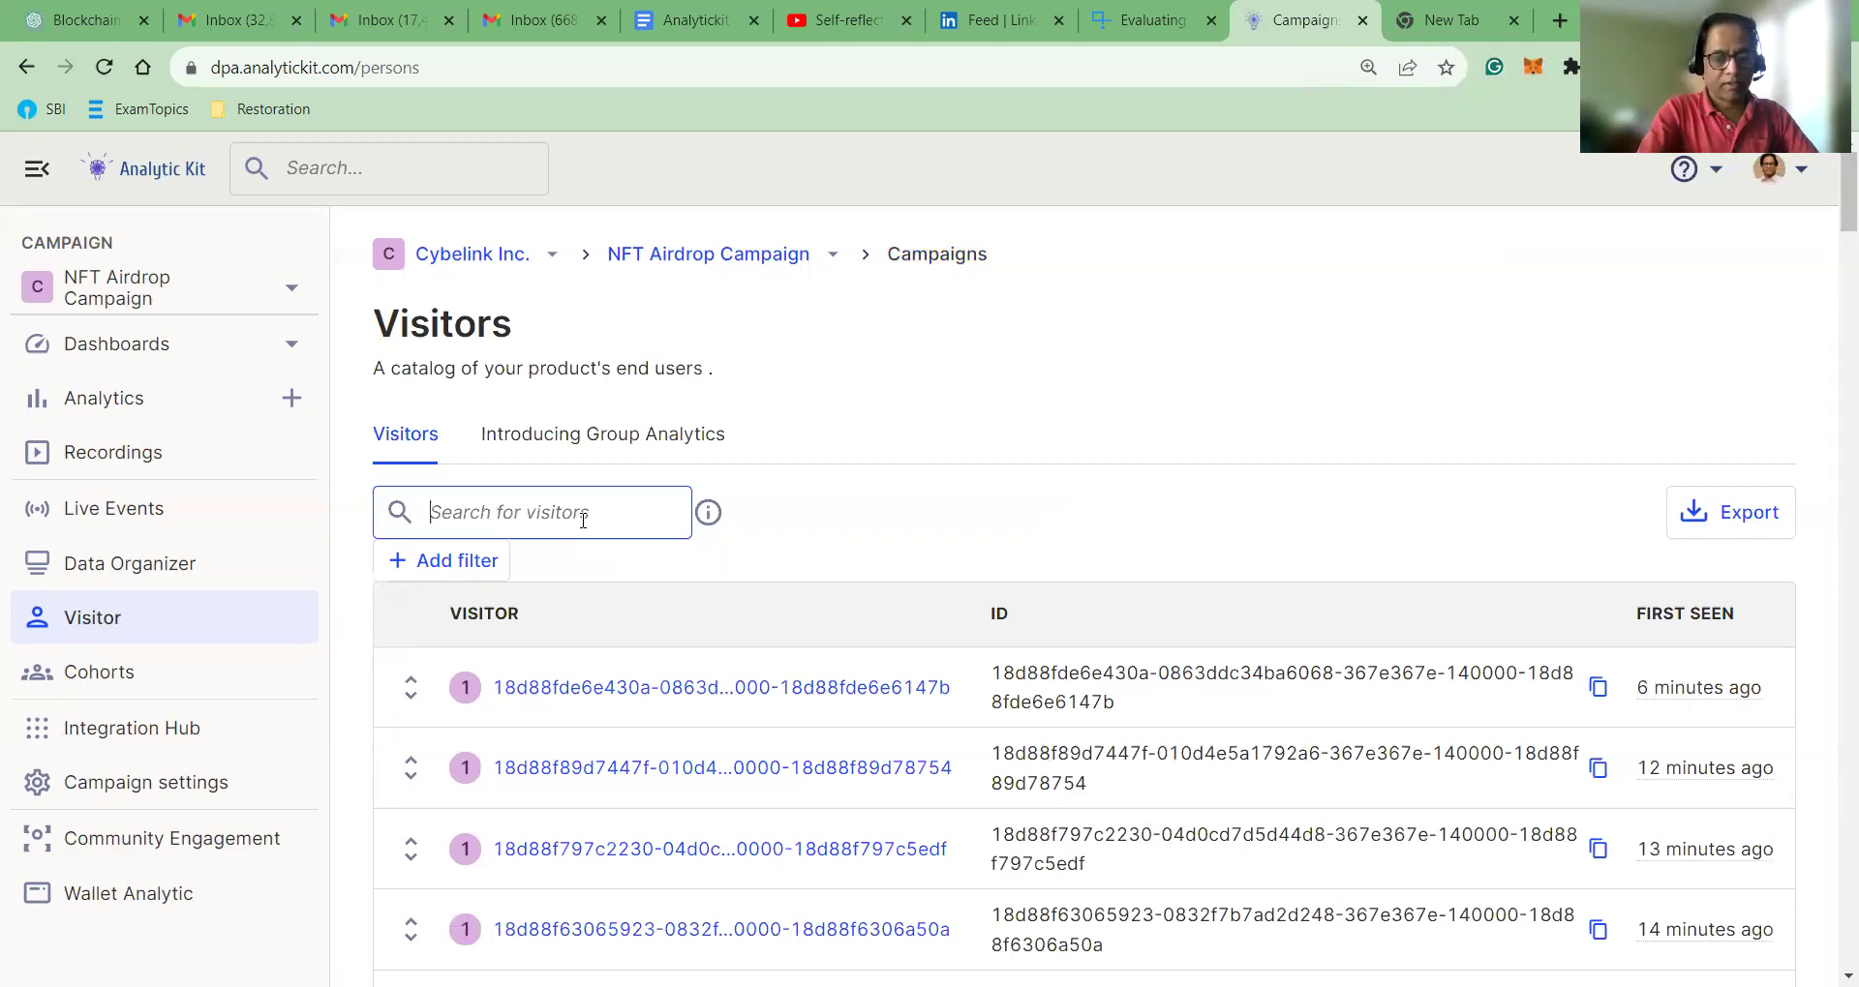
{"action": "type", "text": "@gmail.com"}
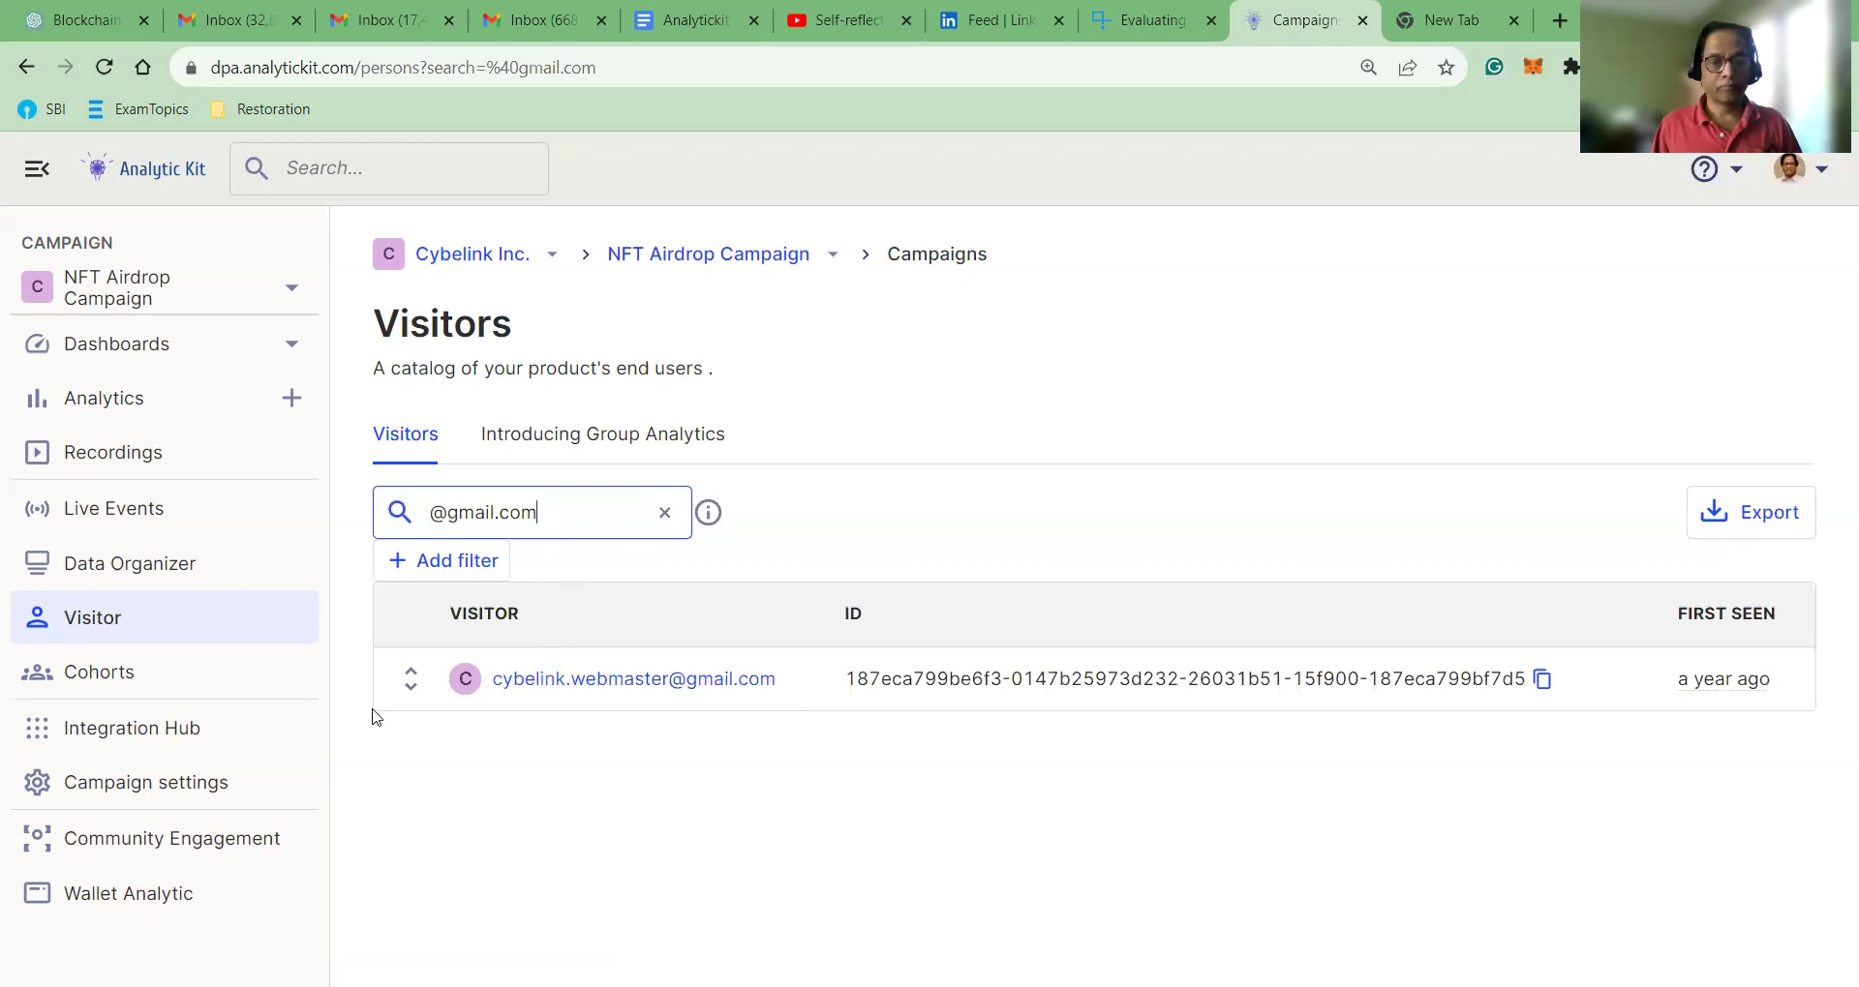
Step: Expand the matching visitor's entry and examine its properties
{"action": "left_click", "coordinate": [410, 678]}
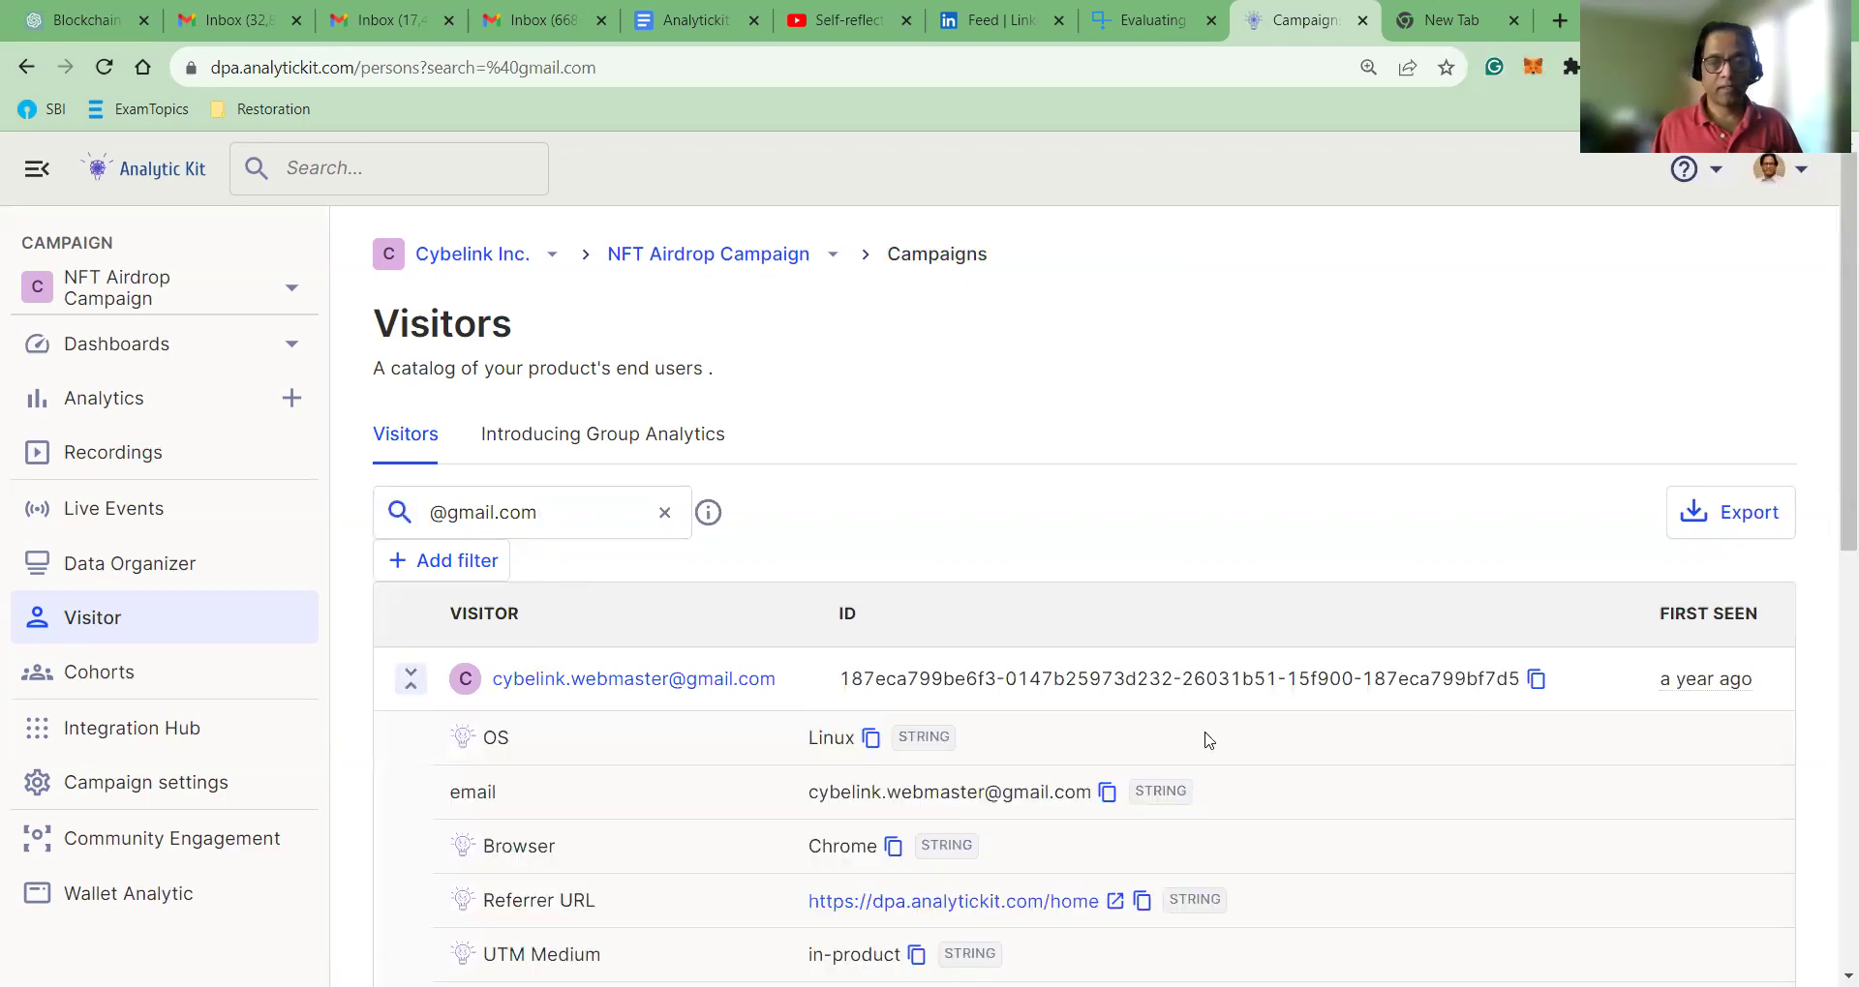
{"action": "scroll", "coordinate": [1204, 738], "scroll_direction": "down", "scroll_amount": 3}
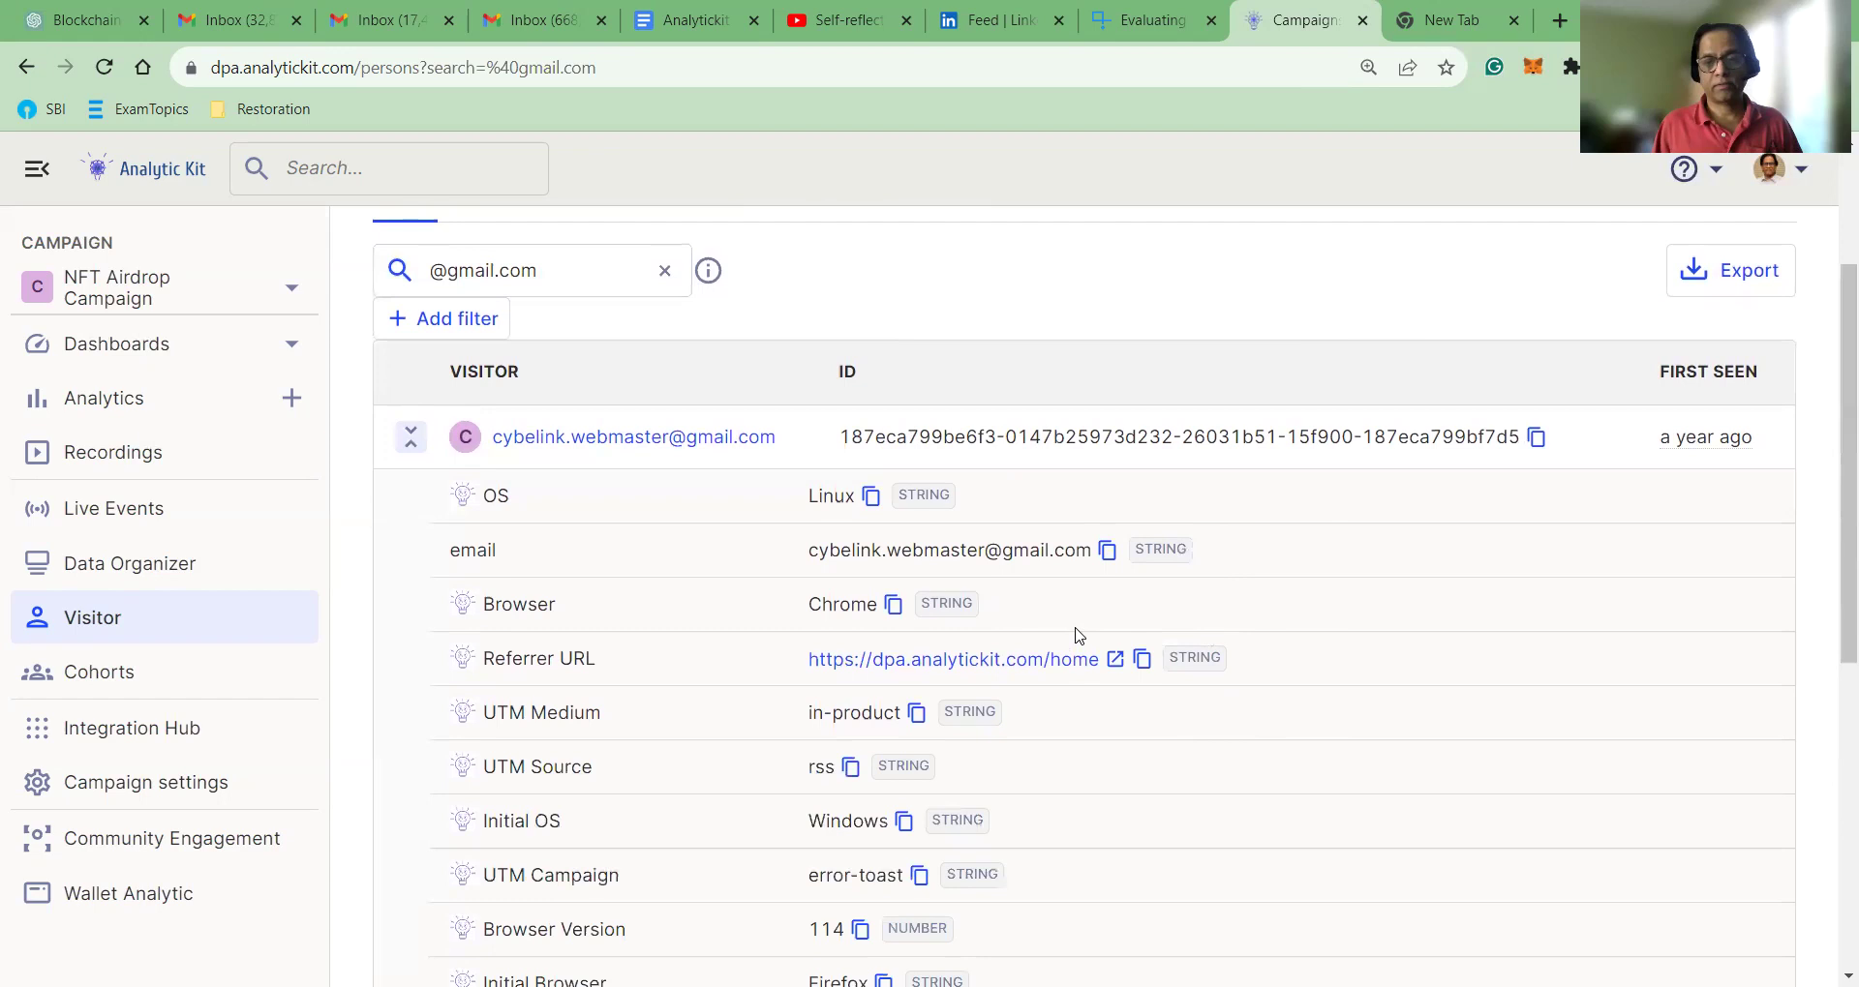
{"action": "scroll", "coordinate": [716, 531], "scroll_direction": "up", "scroll_amount": 3}
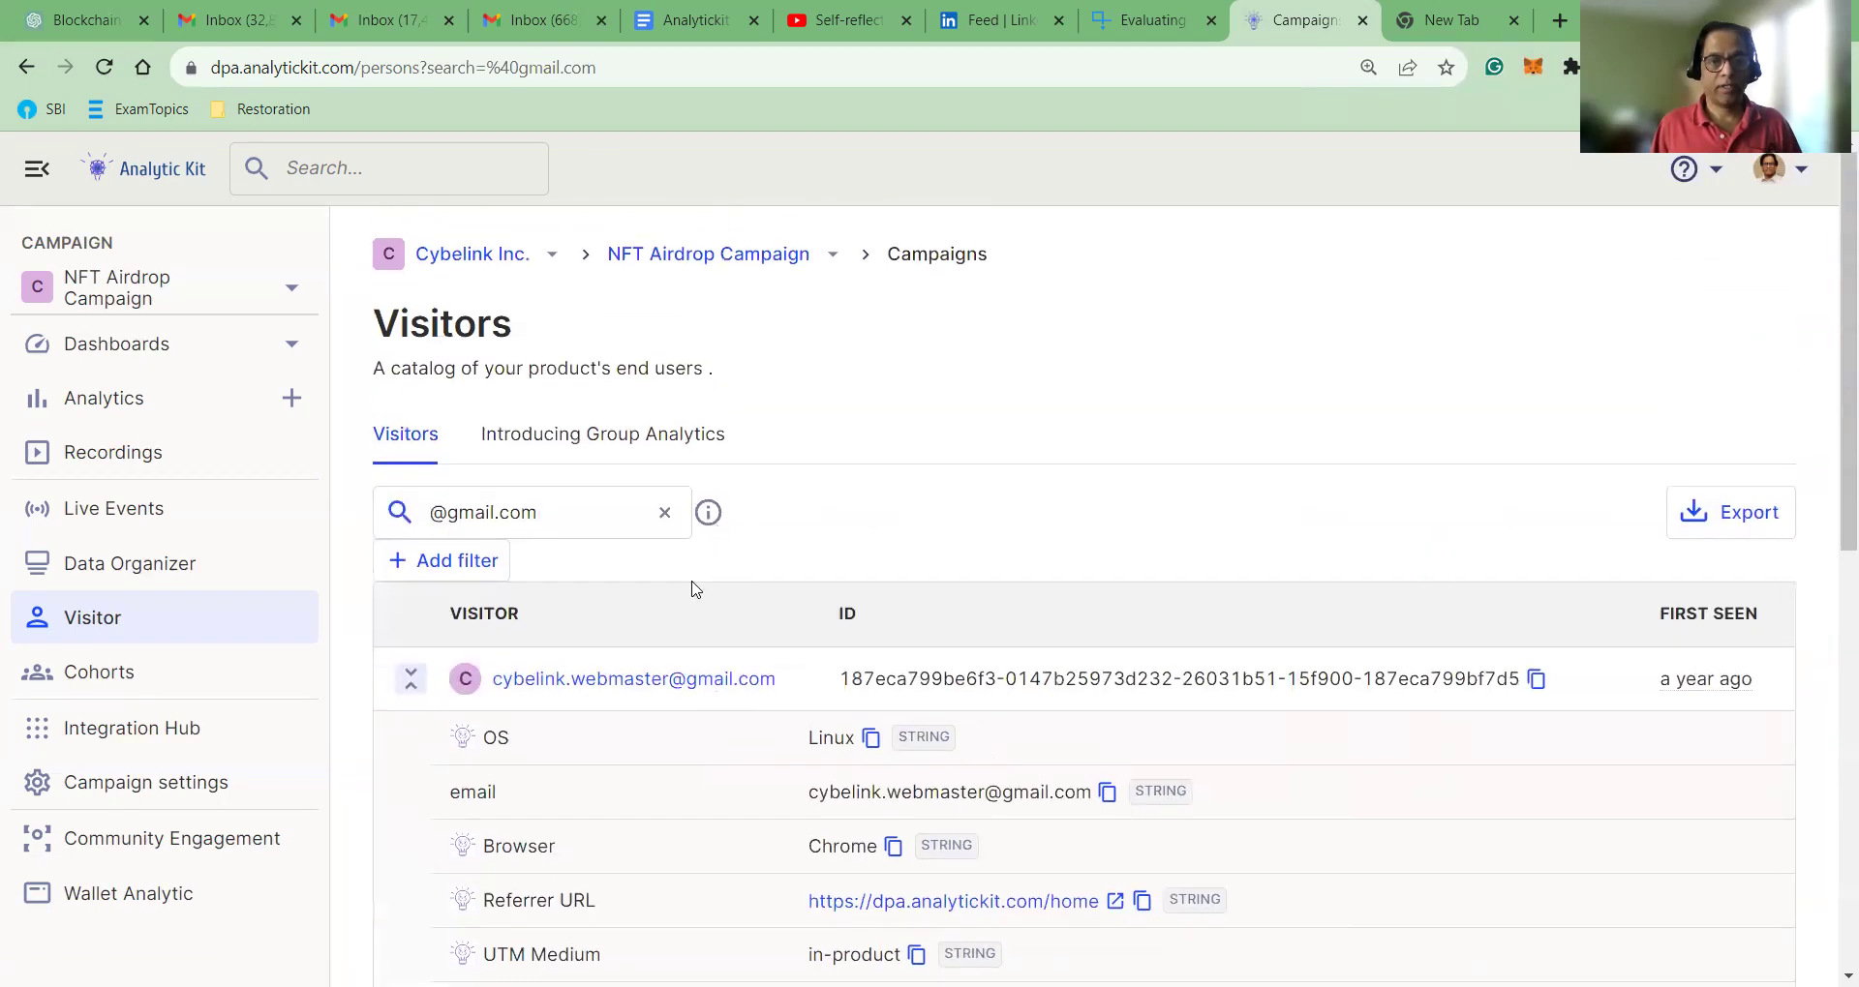
Step: Clear the visitor search and look over the full catalog
{"action": "left_click", "coordinate": [666, 513]}
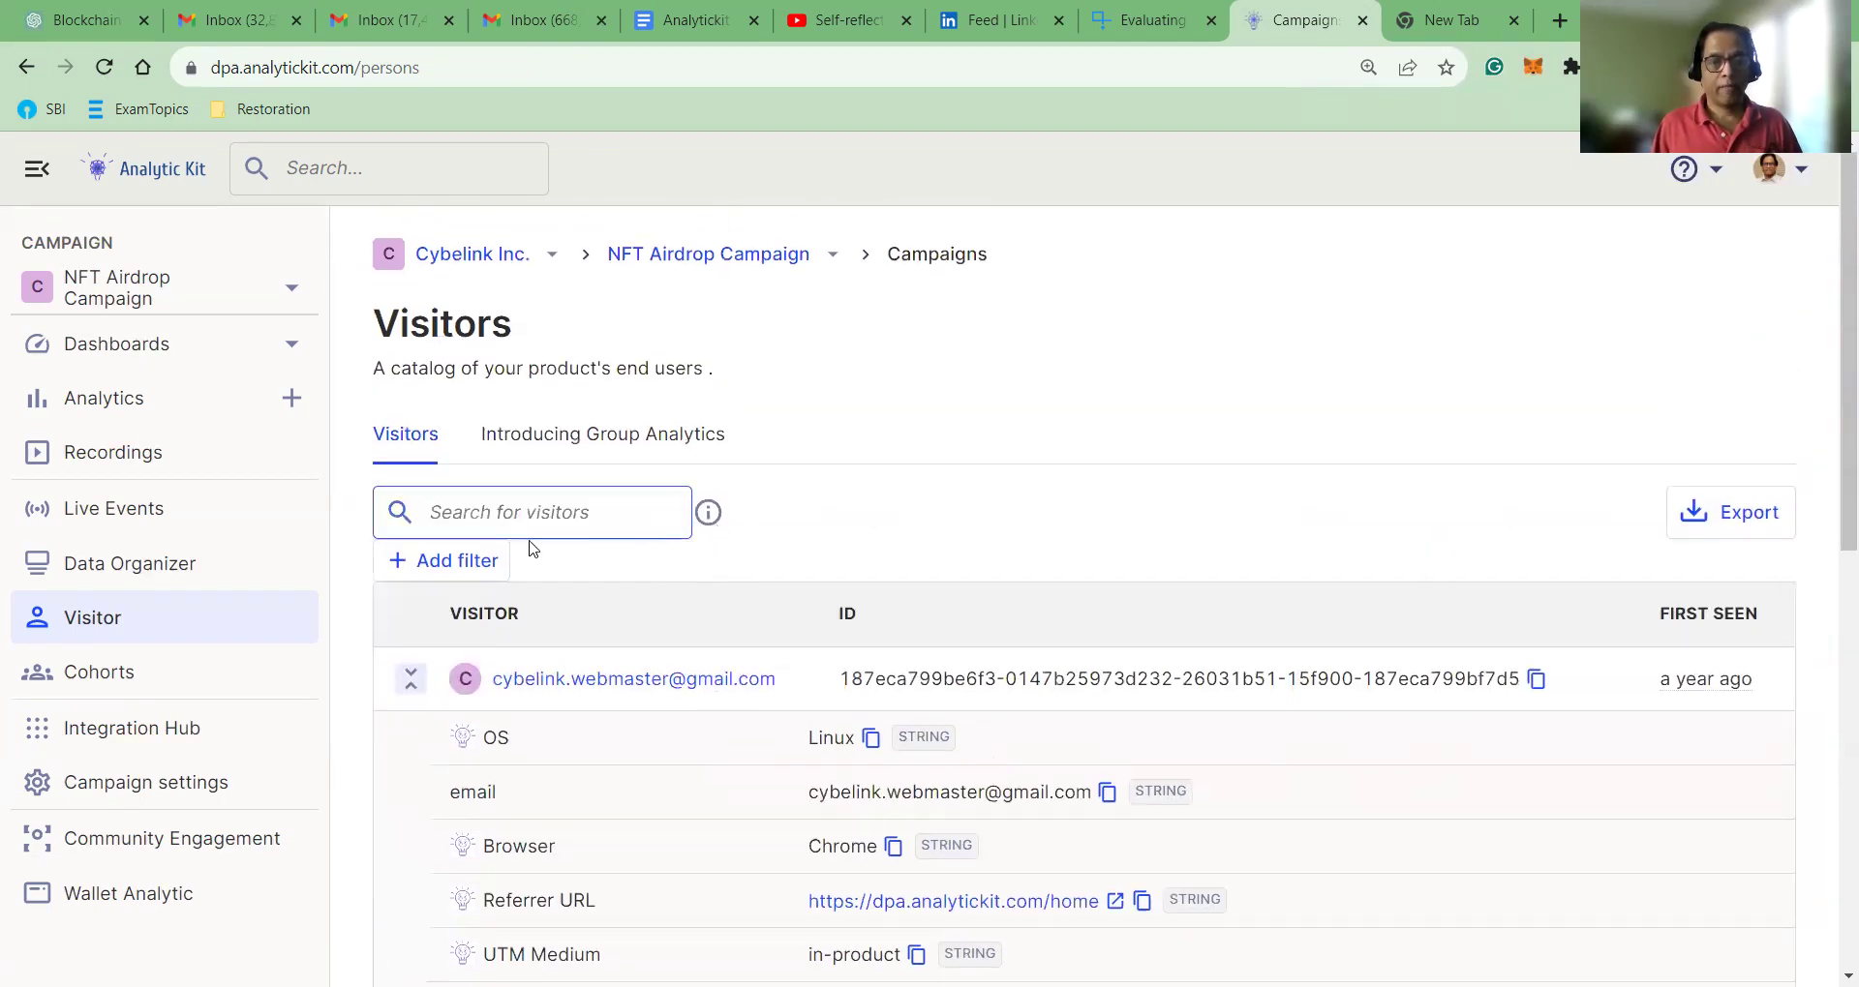
{"action": "scroll", "coordinate": [929, 523], "scroll_direction": "down", "scroll_amount": 3}
{"action": "scroll", "coordinate": [929, 503], "scroll_direction": "up", "scroll_amount": 3}
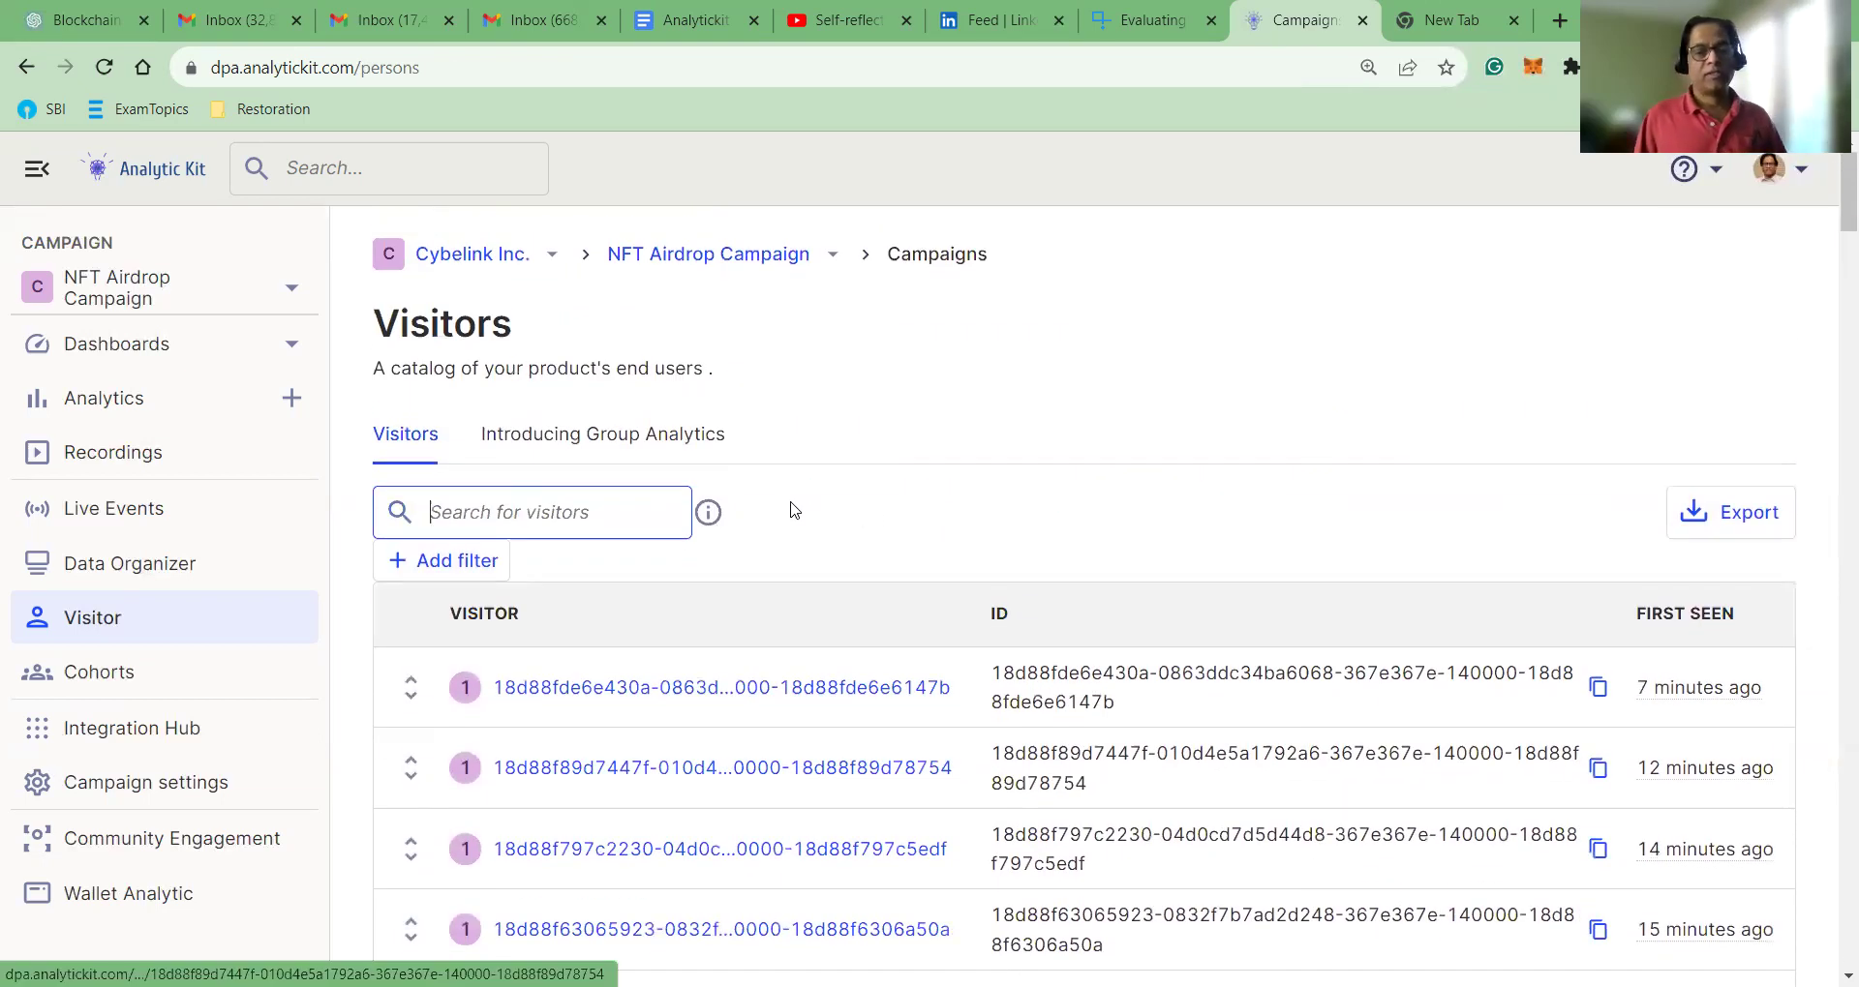
Step: Filter the visitors by Initial Browser Version equals 110 and look through the filtered list
{"action": "left_click", "coordinate": [480, 571]}
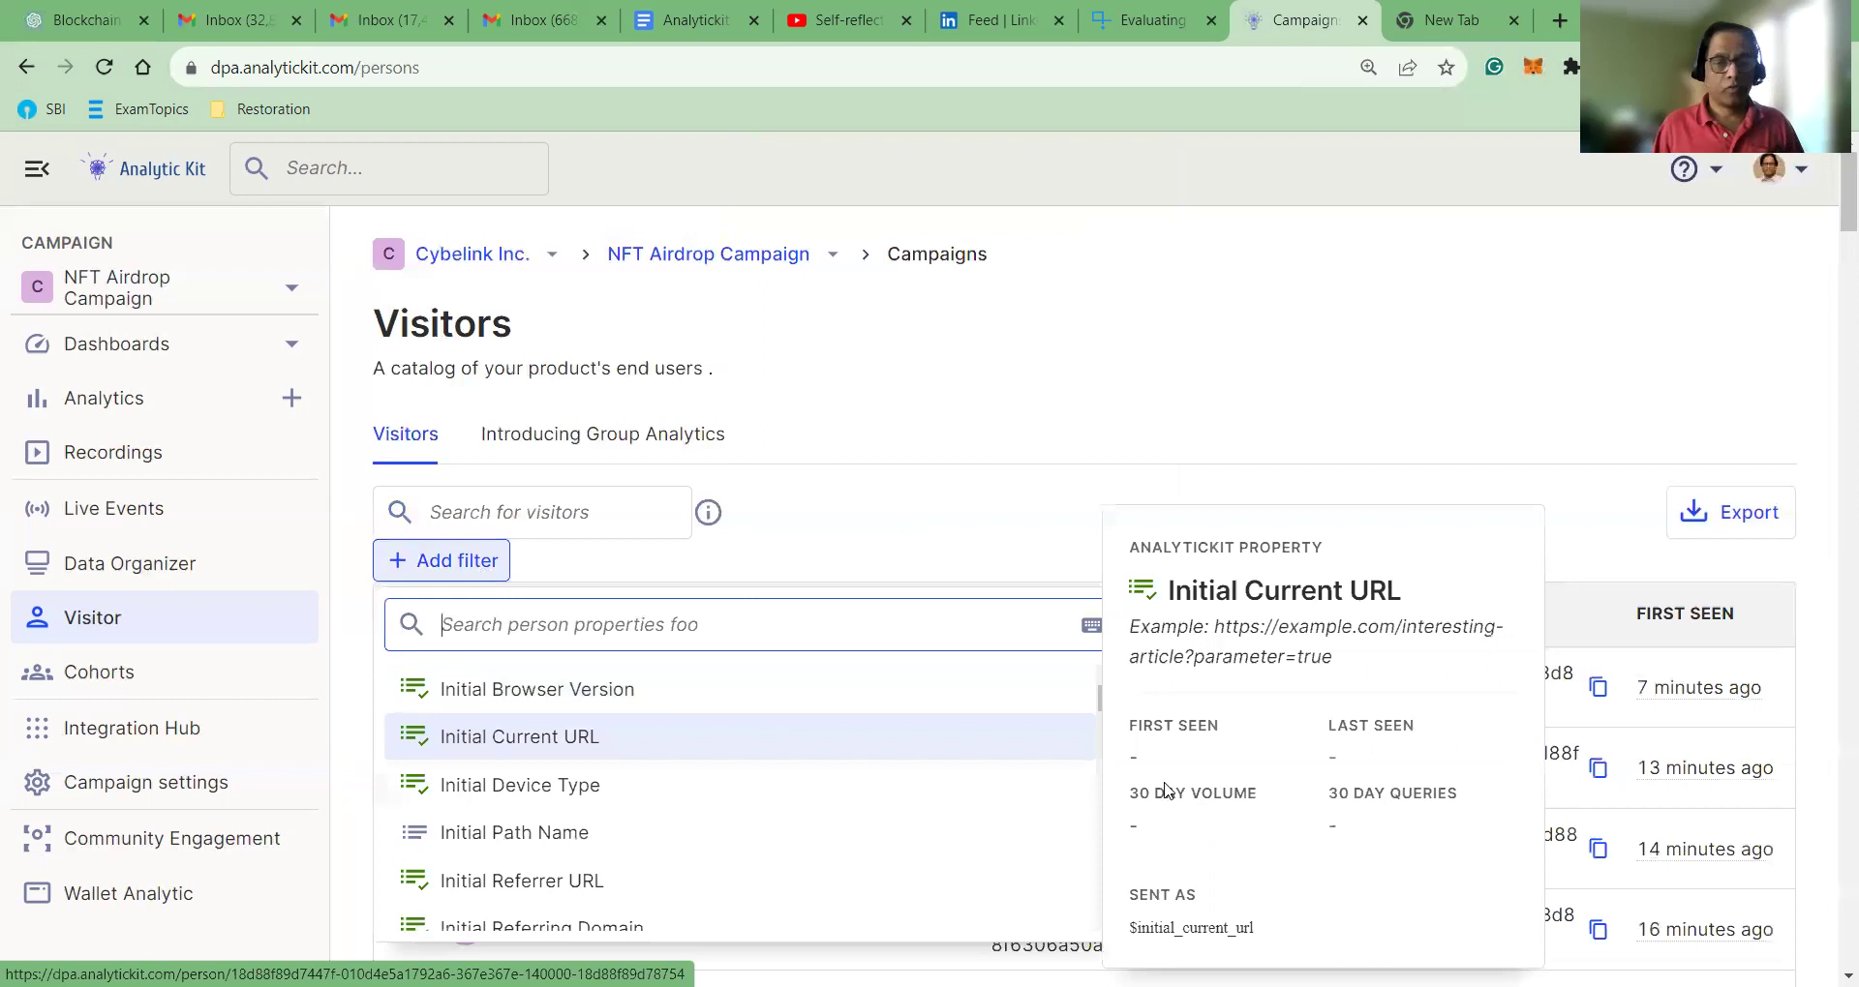
{"action": "left_click", "coordinate": [648, 690]}
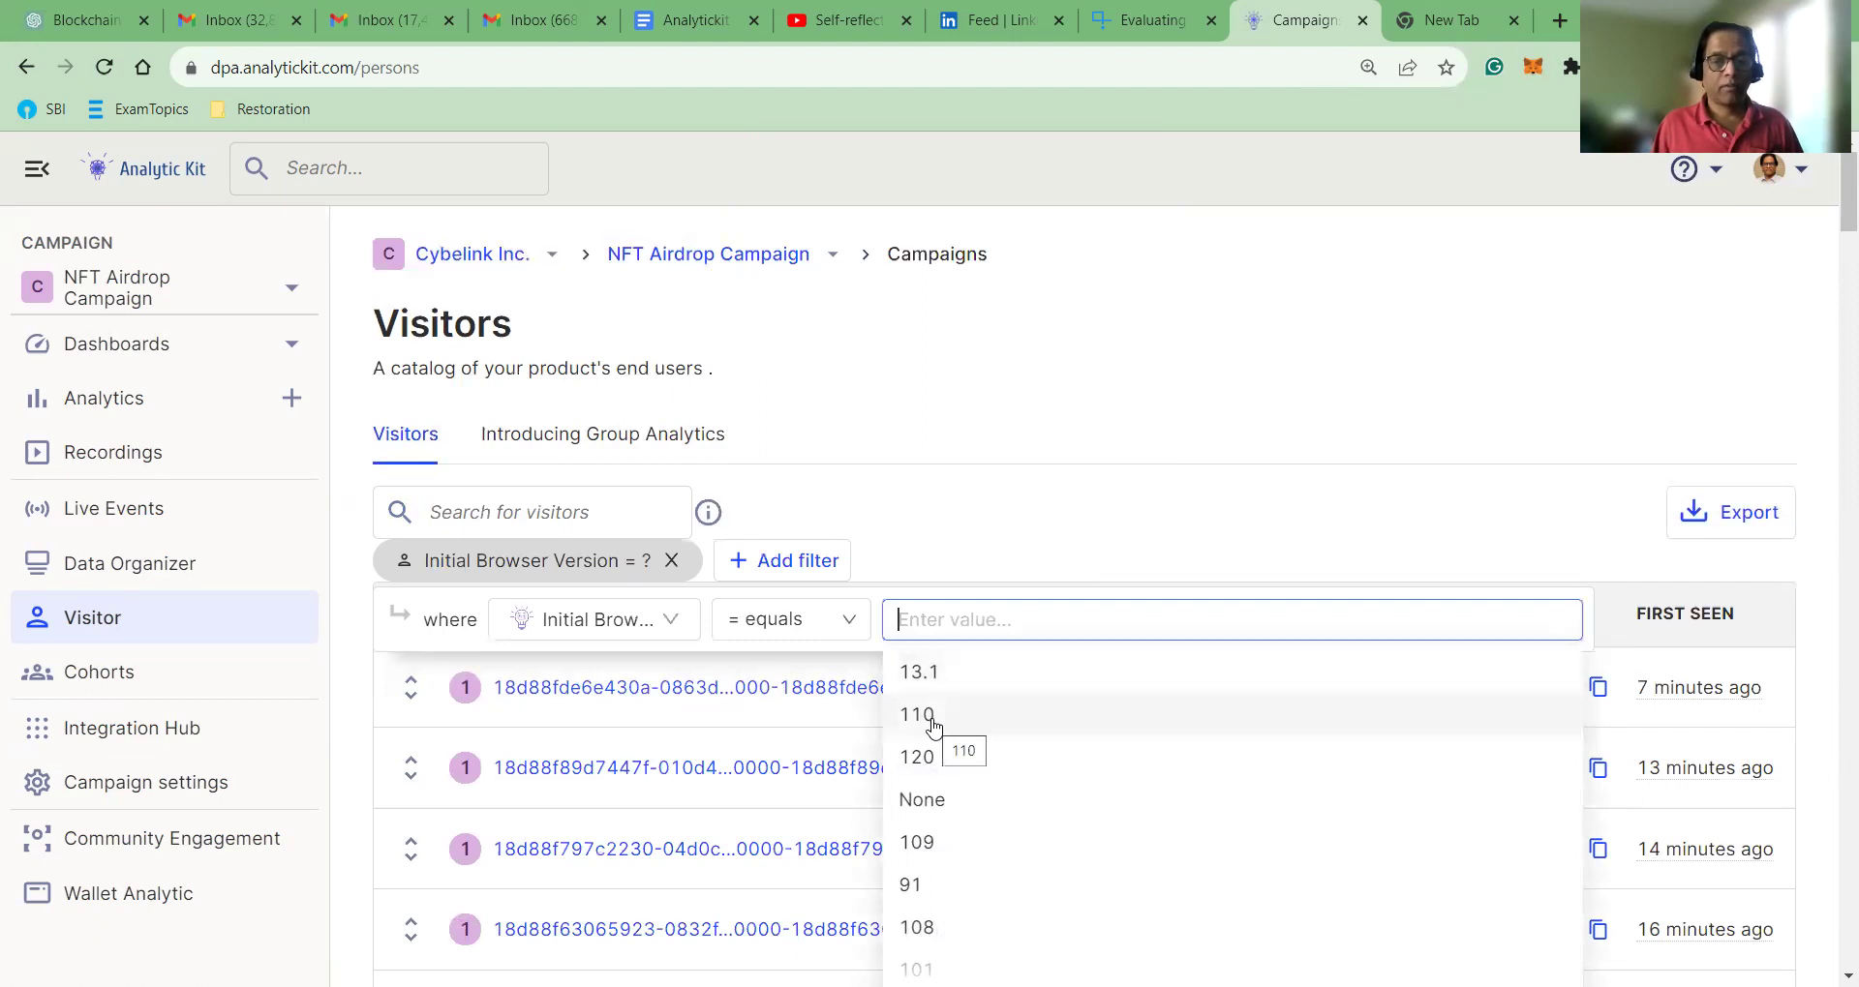
{"action": "left_click", "coordinate": [933, 722]}
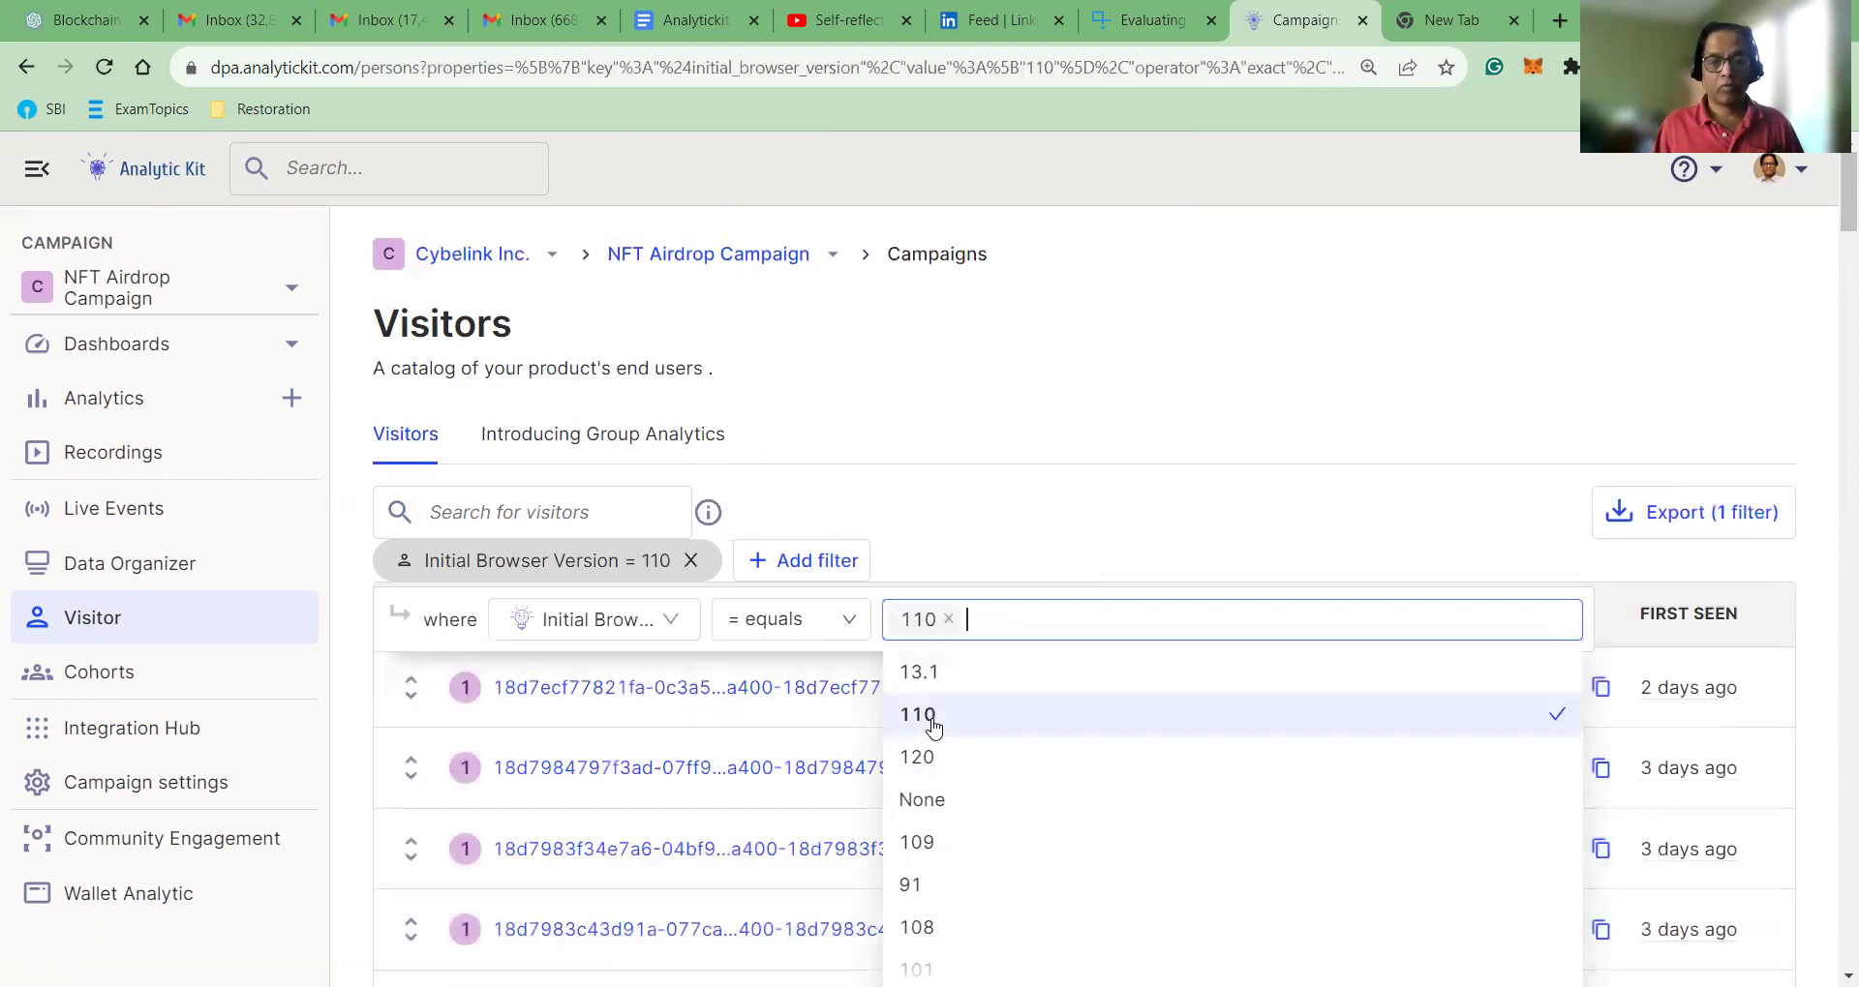
{"action": "left_click", "coordinate": [1086, 467]}
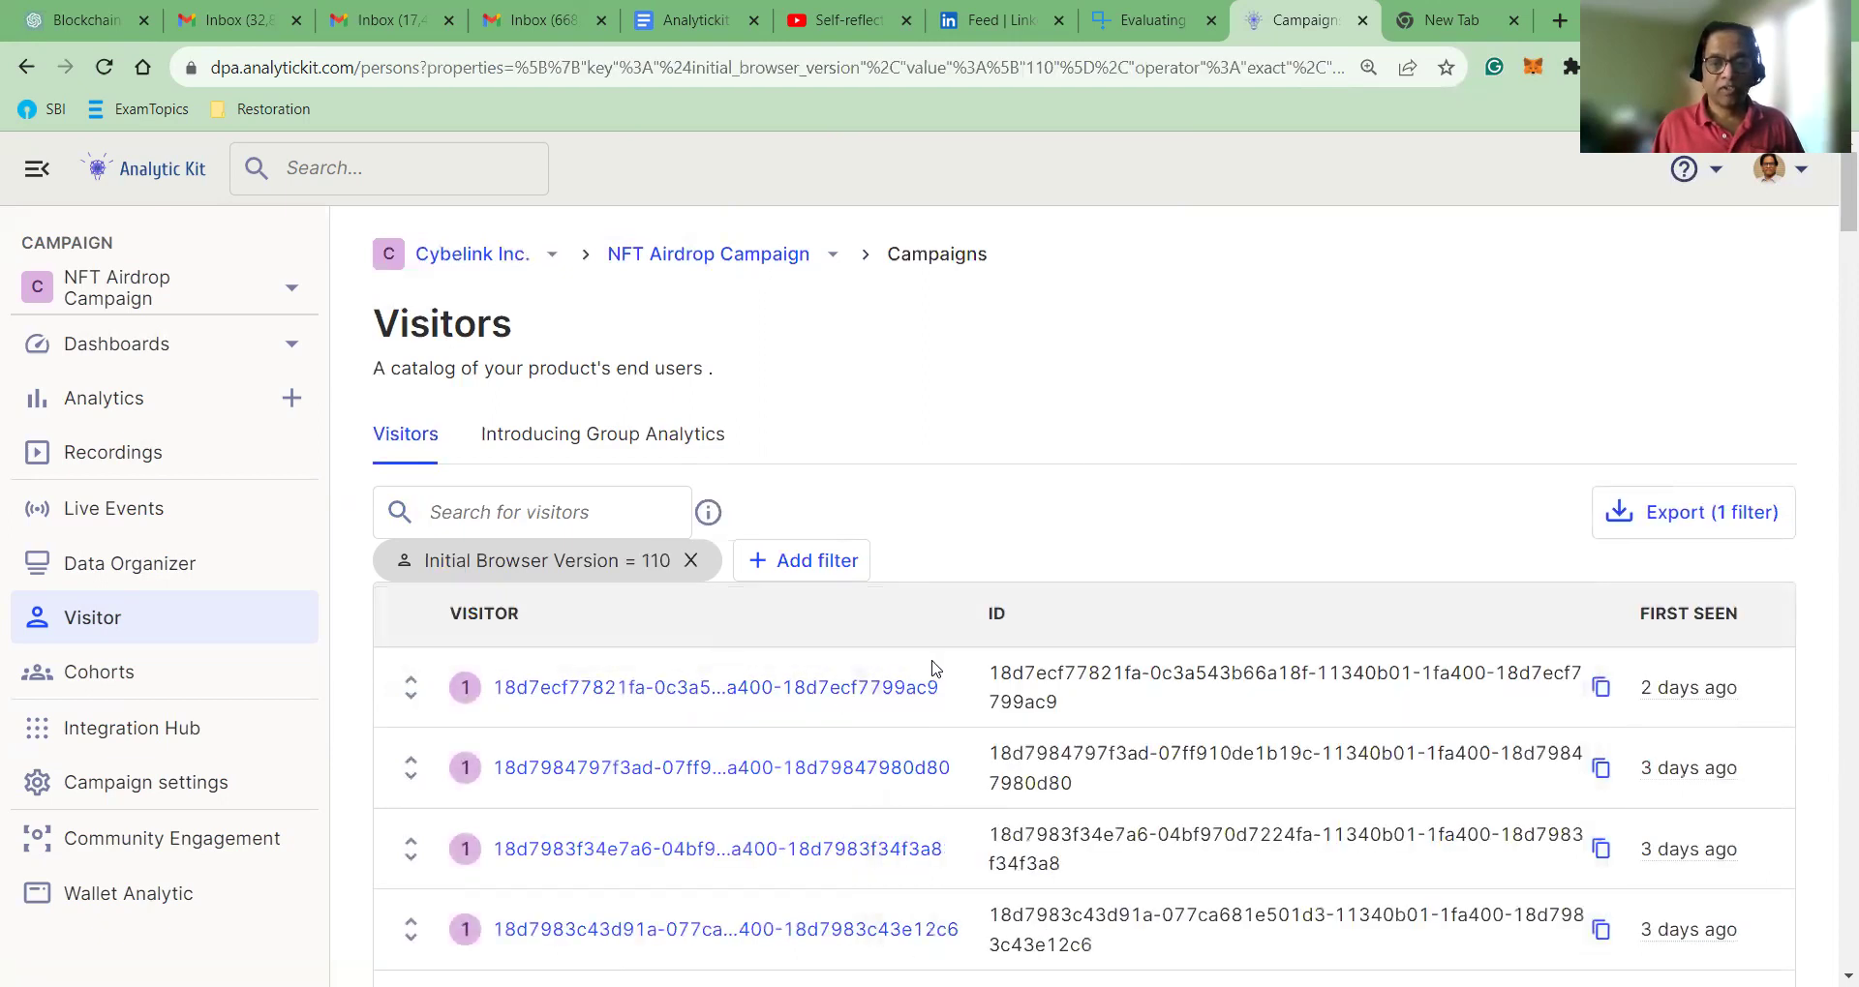
{"action": "scroll", "coordinate": [935, 667], "scroll_direction": "down", "scroll_amount": 3}
{"action": "scroll", "coordinate": [935, 667], "scroll_direction": "up", "scroll_amount": 3}
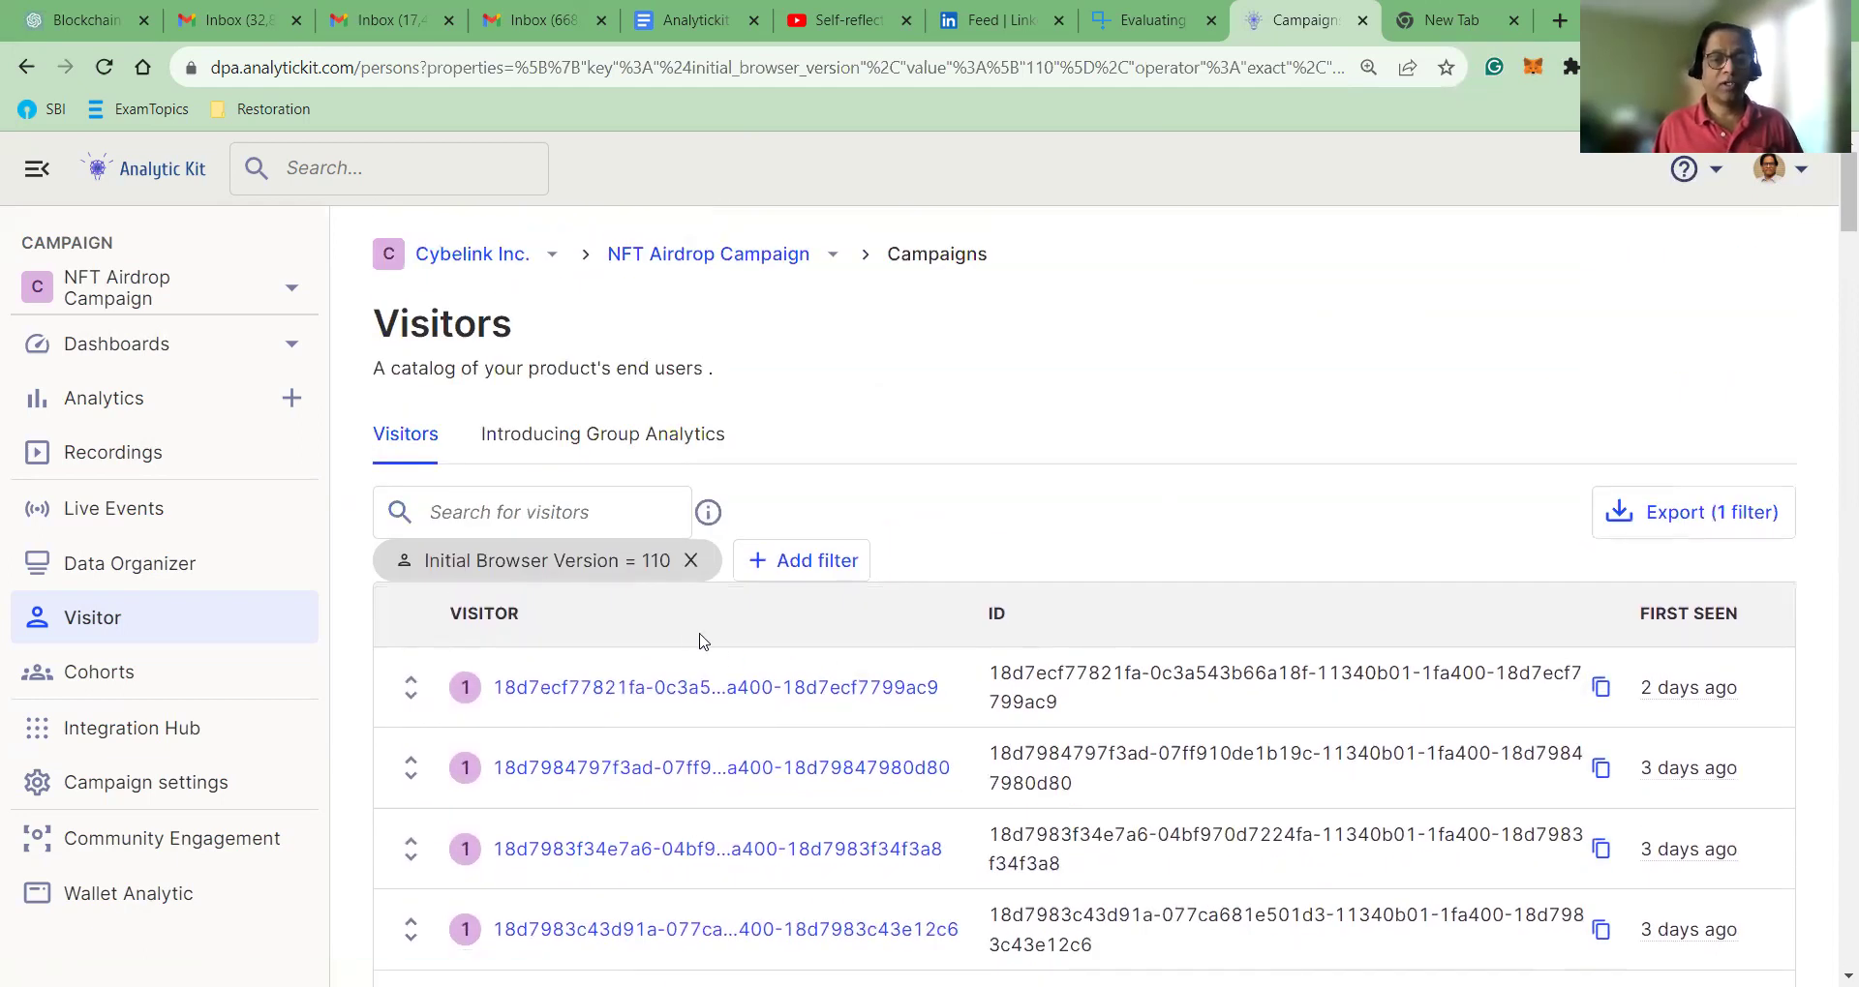
Step: Replace the browser version filter with one for Initial Device Type equals Mobile
{"action": "left_click", "coordinate": [690, 560]}
{"action": "left_click", "coordinate": [492, 563]}
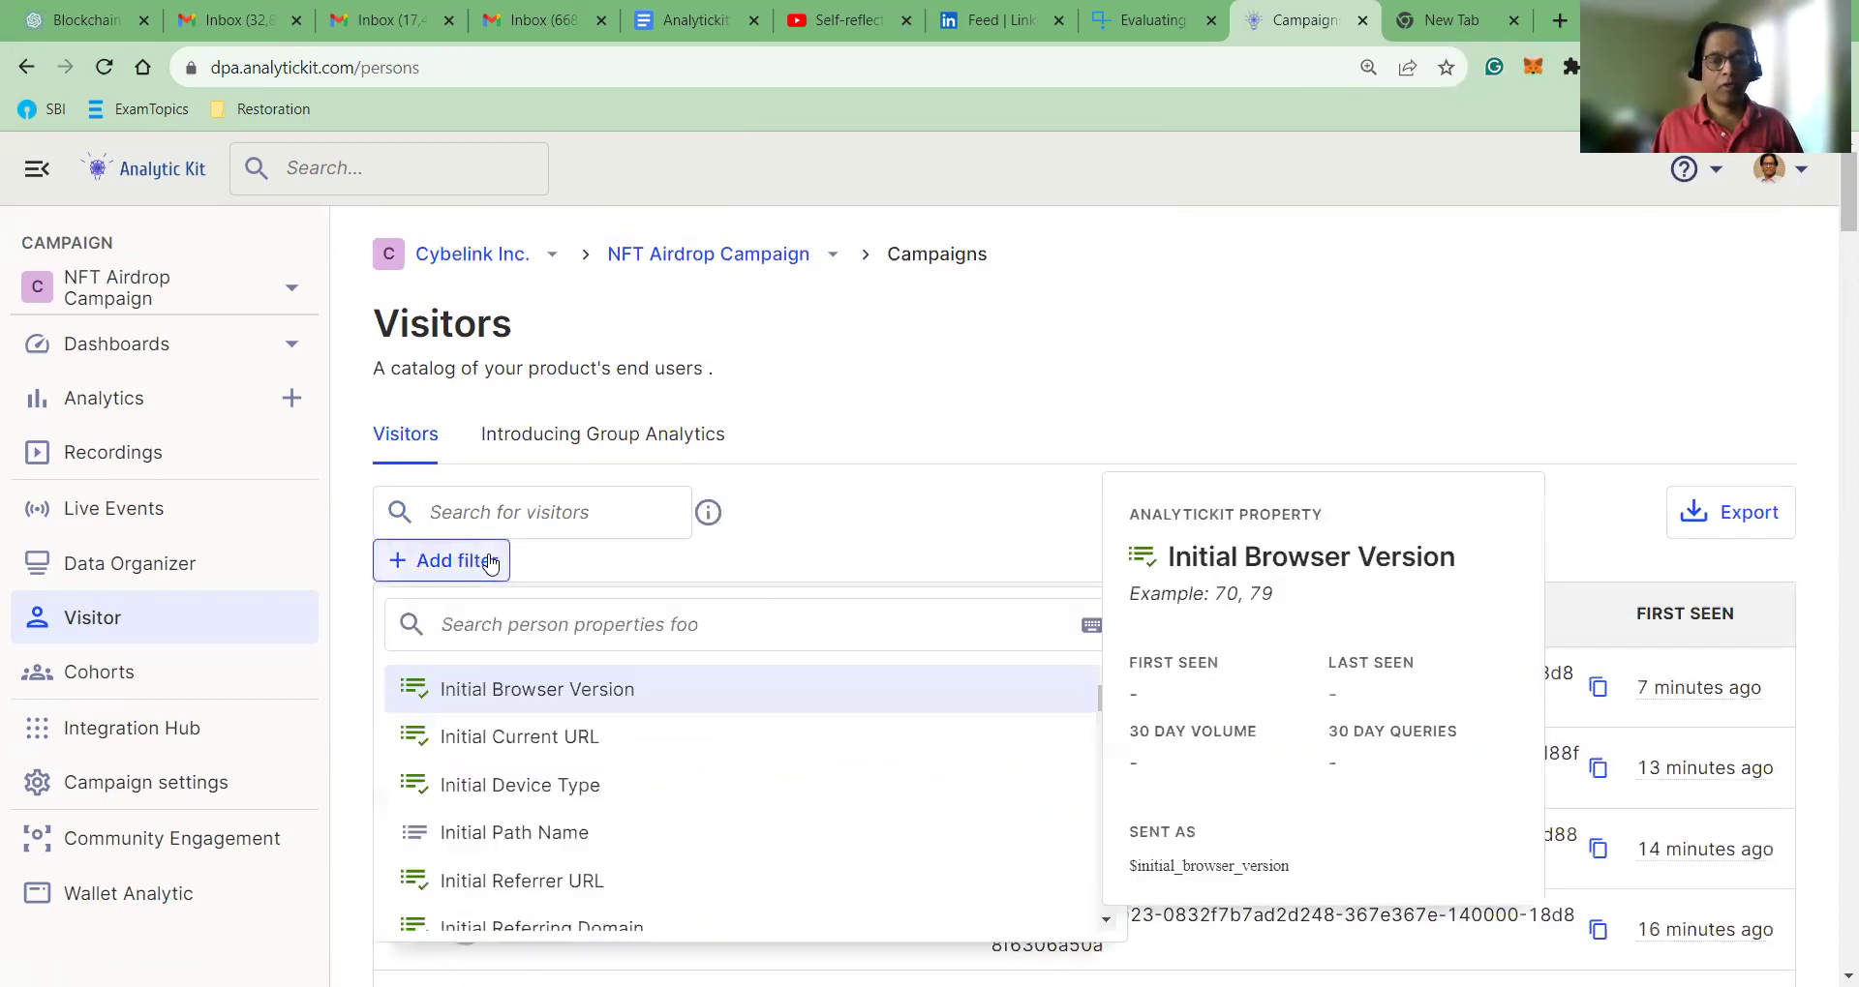
{"action": "left_click", "coordinate": [590, 794]}
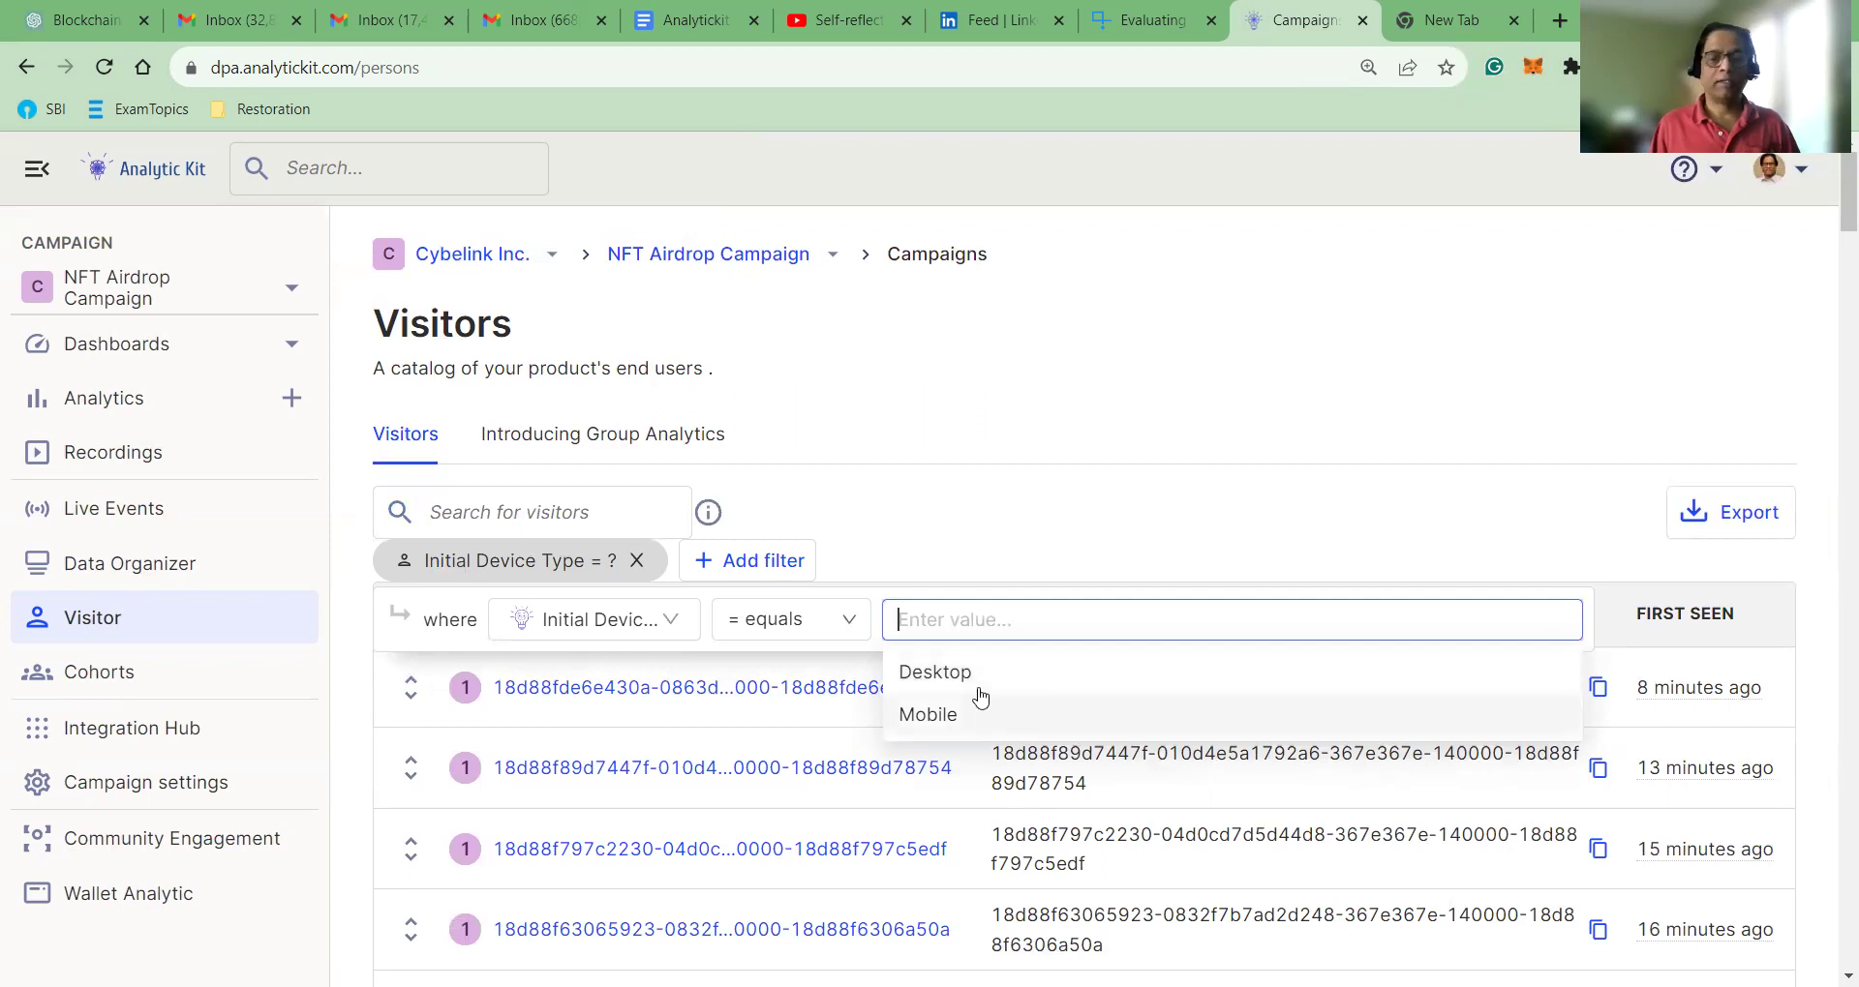
{"action": "left_click", "coordinate": [945, 718]}
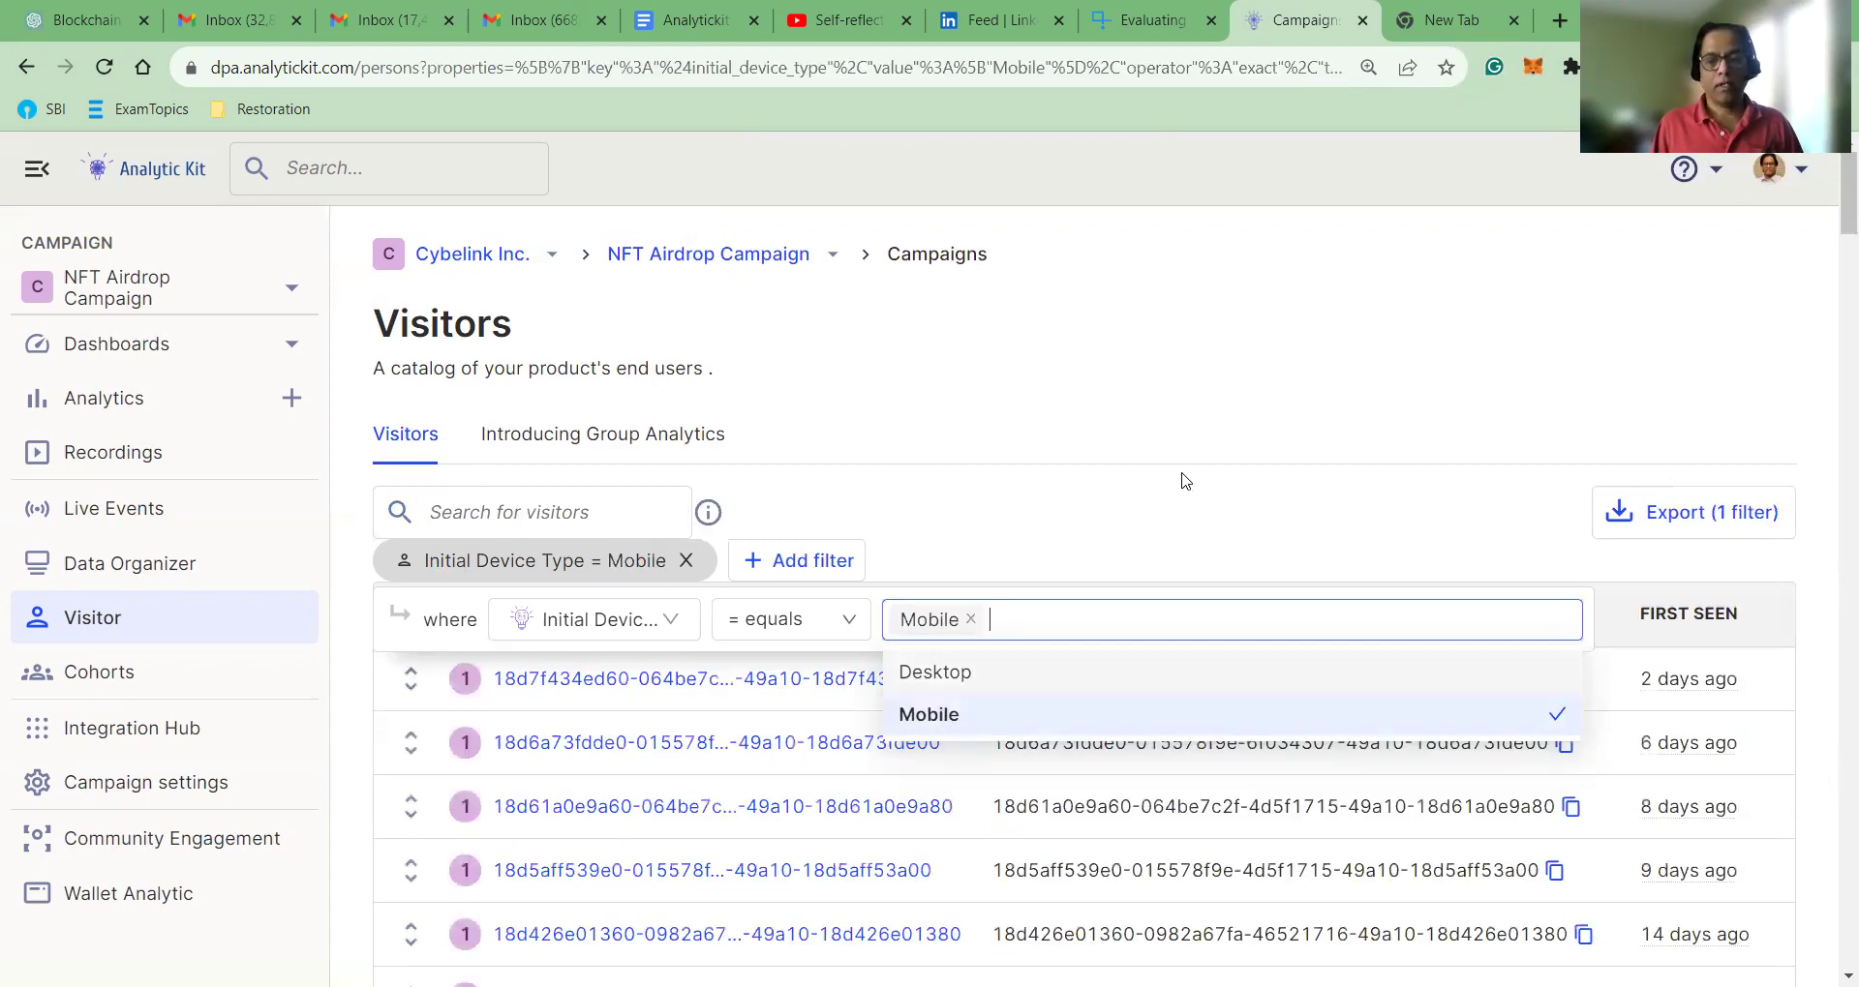
{"action": "left_click", "coordinate": [1280, 370]}
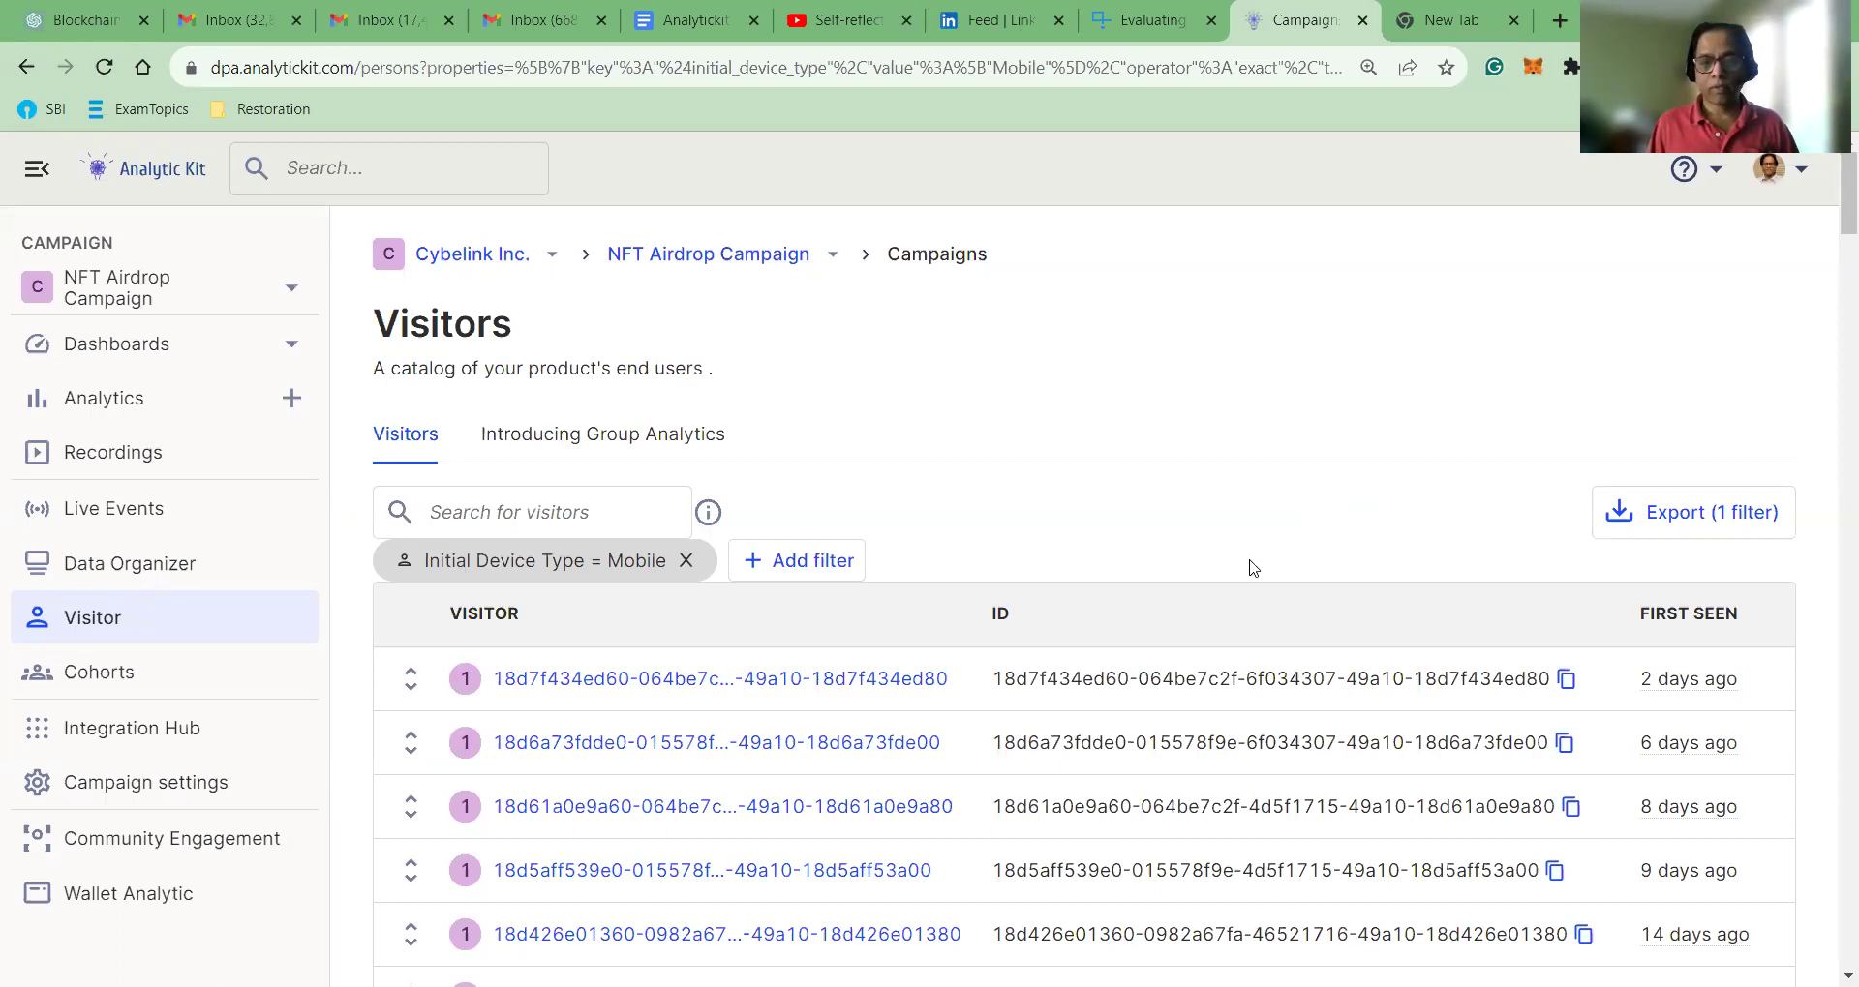
Step: Check the CSV export prompt for the mobile visitors without exporting, and look through the filtered list
{"action": "left_click", "coordinate": [1687, 526]}
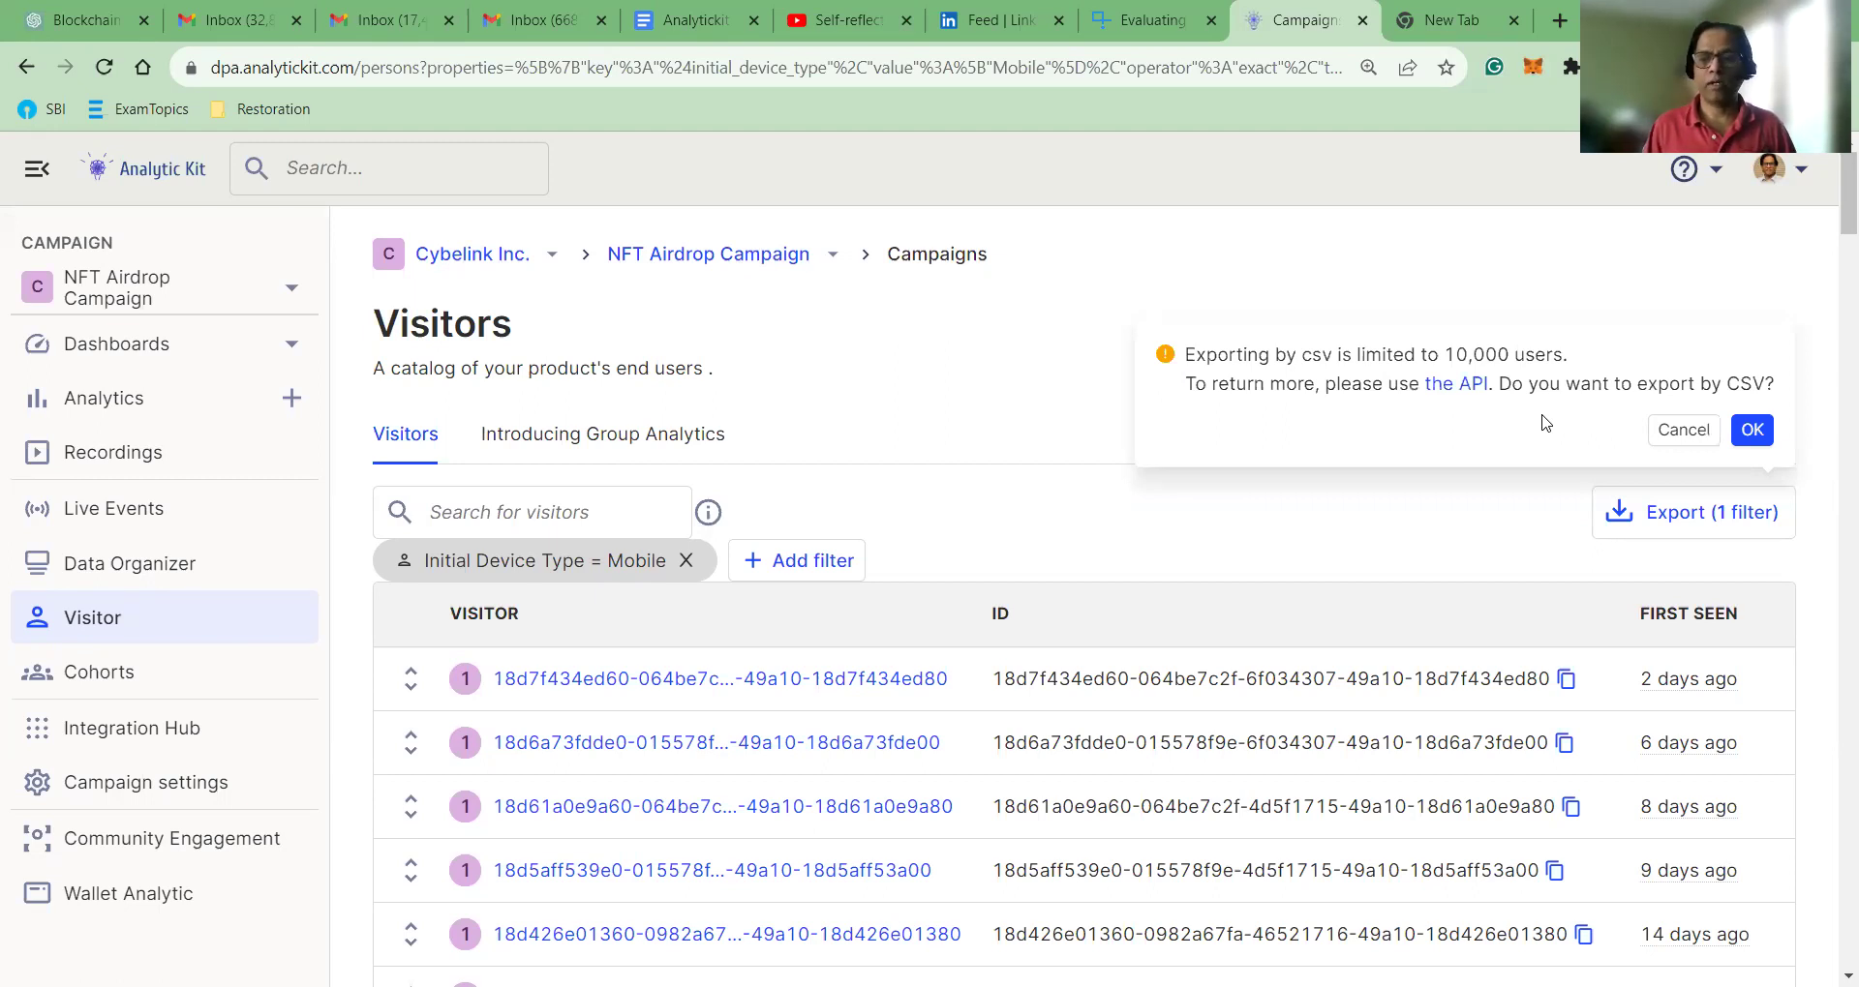
{"action": "left_click", "coordinate": [1684, 430]}
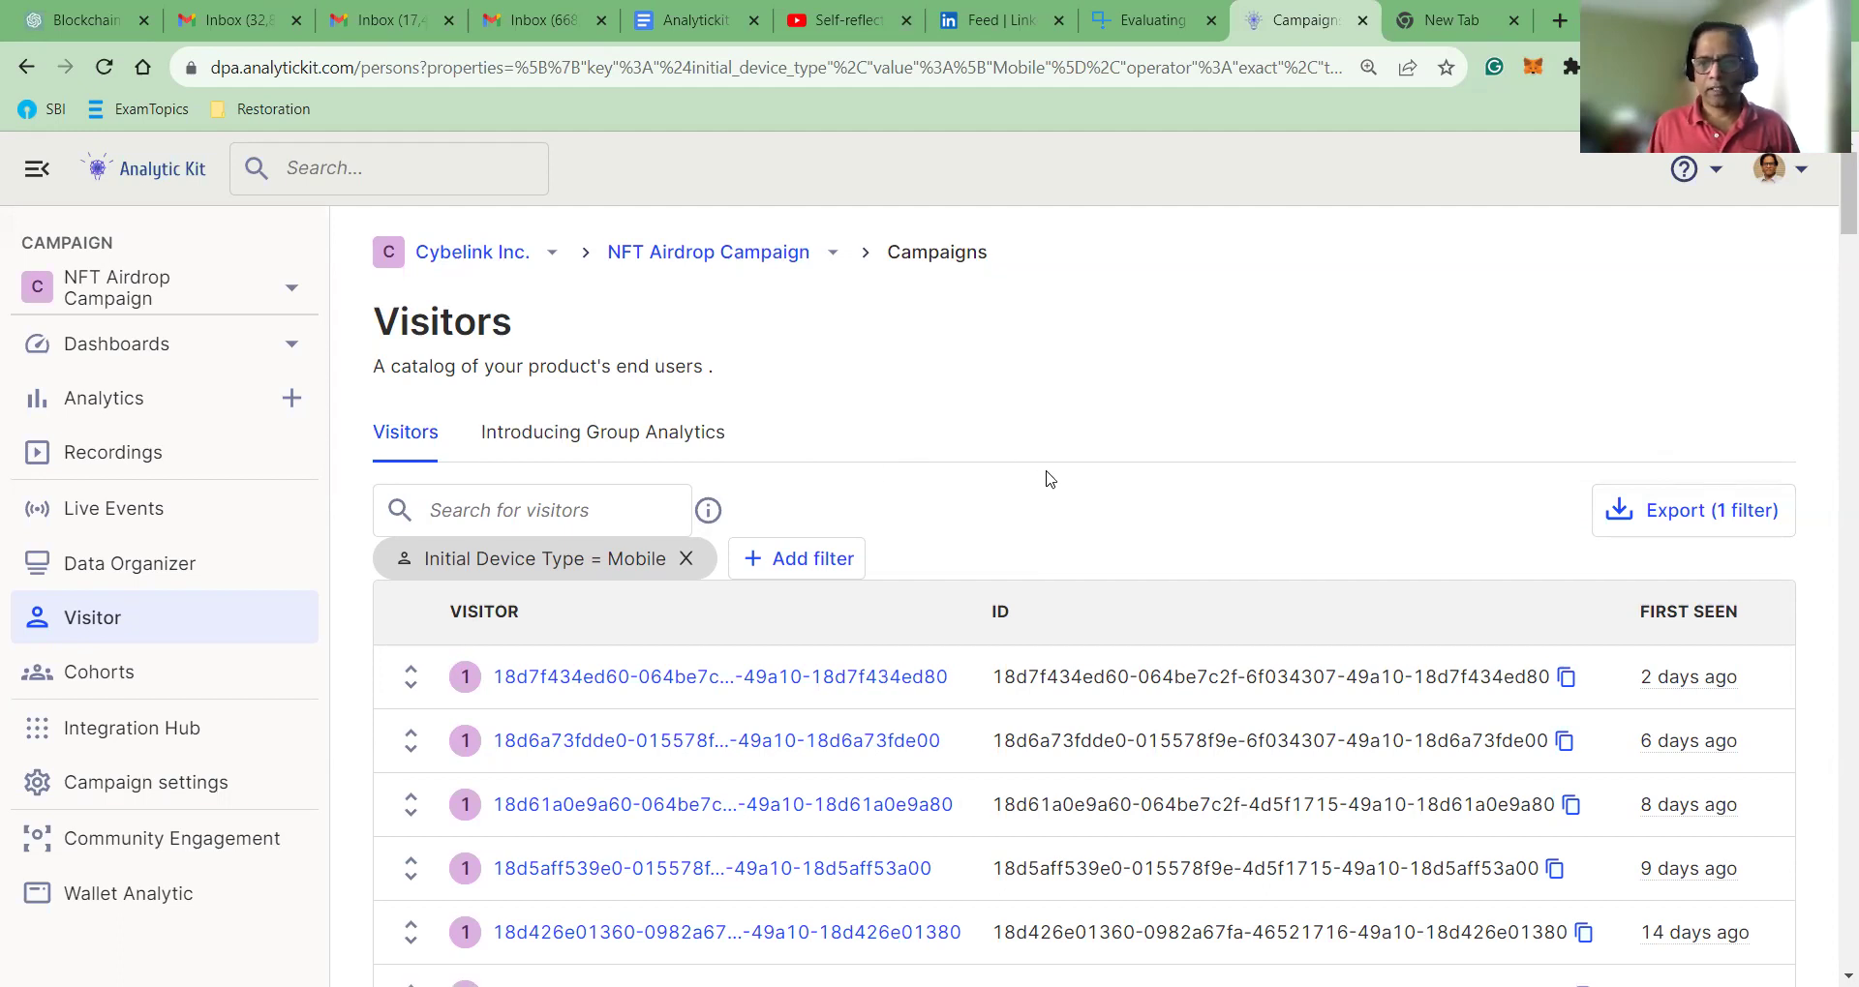
{"action": "scroll", "coordinate": [1259, 668], "scroll_direction": "down", "scroll_amount": 6}
{"action": "scroll", "coordinate": [1368, 716], "scroll_direction": "down", "scroll_amount": 10}
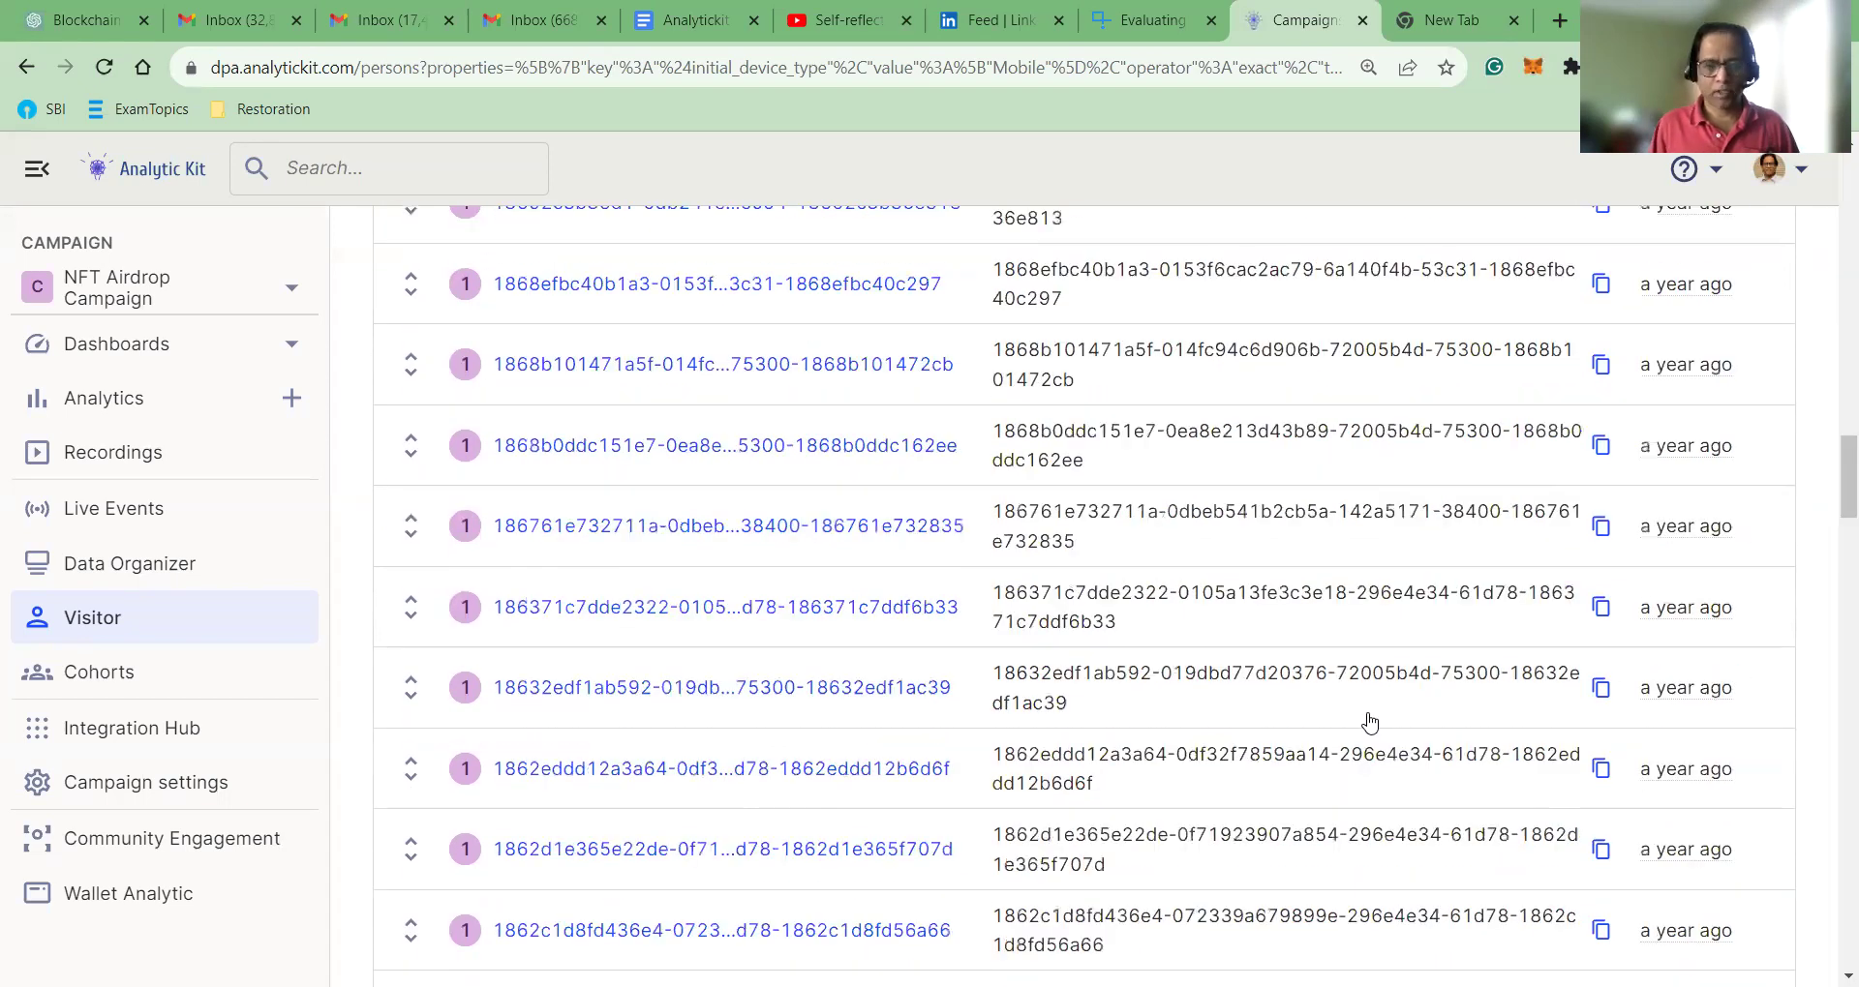
{"action": "scroll", "coordinate": [713, 597], "scroll_direction": "up", "scroll_amount": 8}
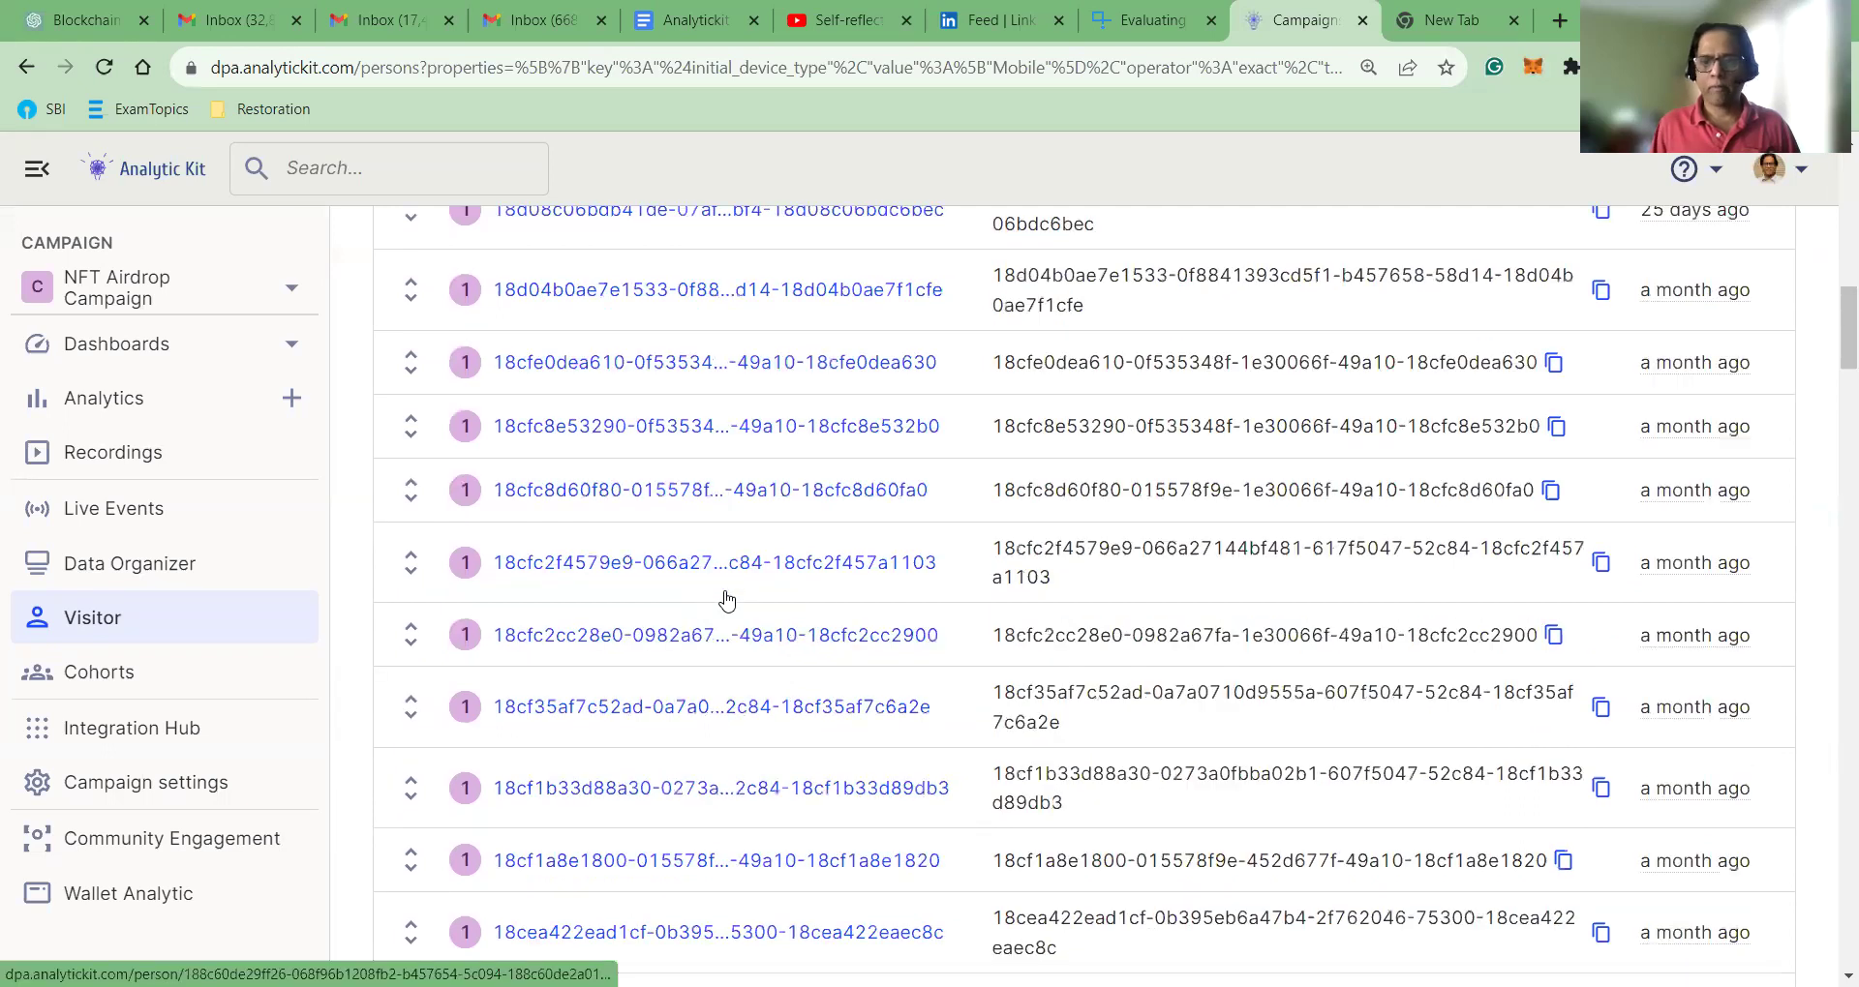
{"action": "scroll", "coordinate": [721, 598], "scroll_direction": "up", "scroll_amount": 8}
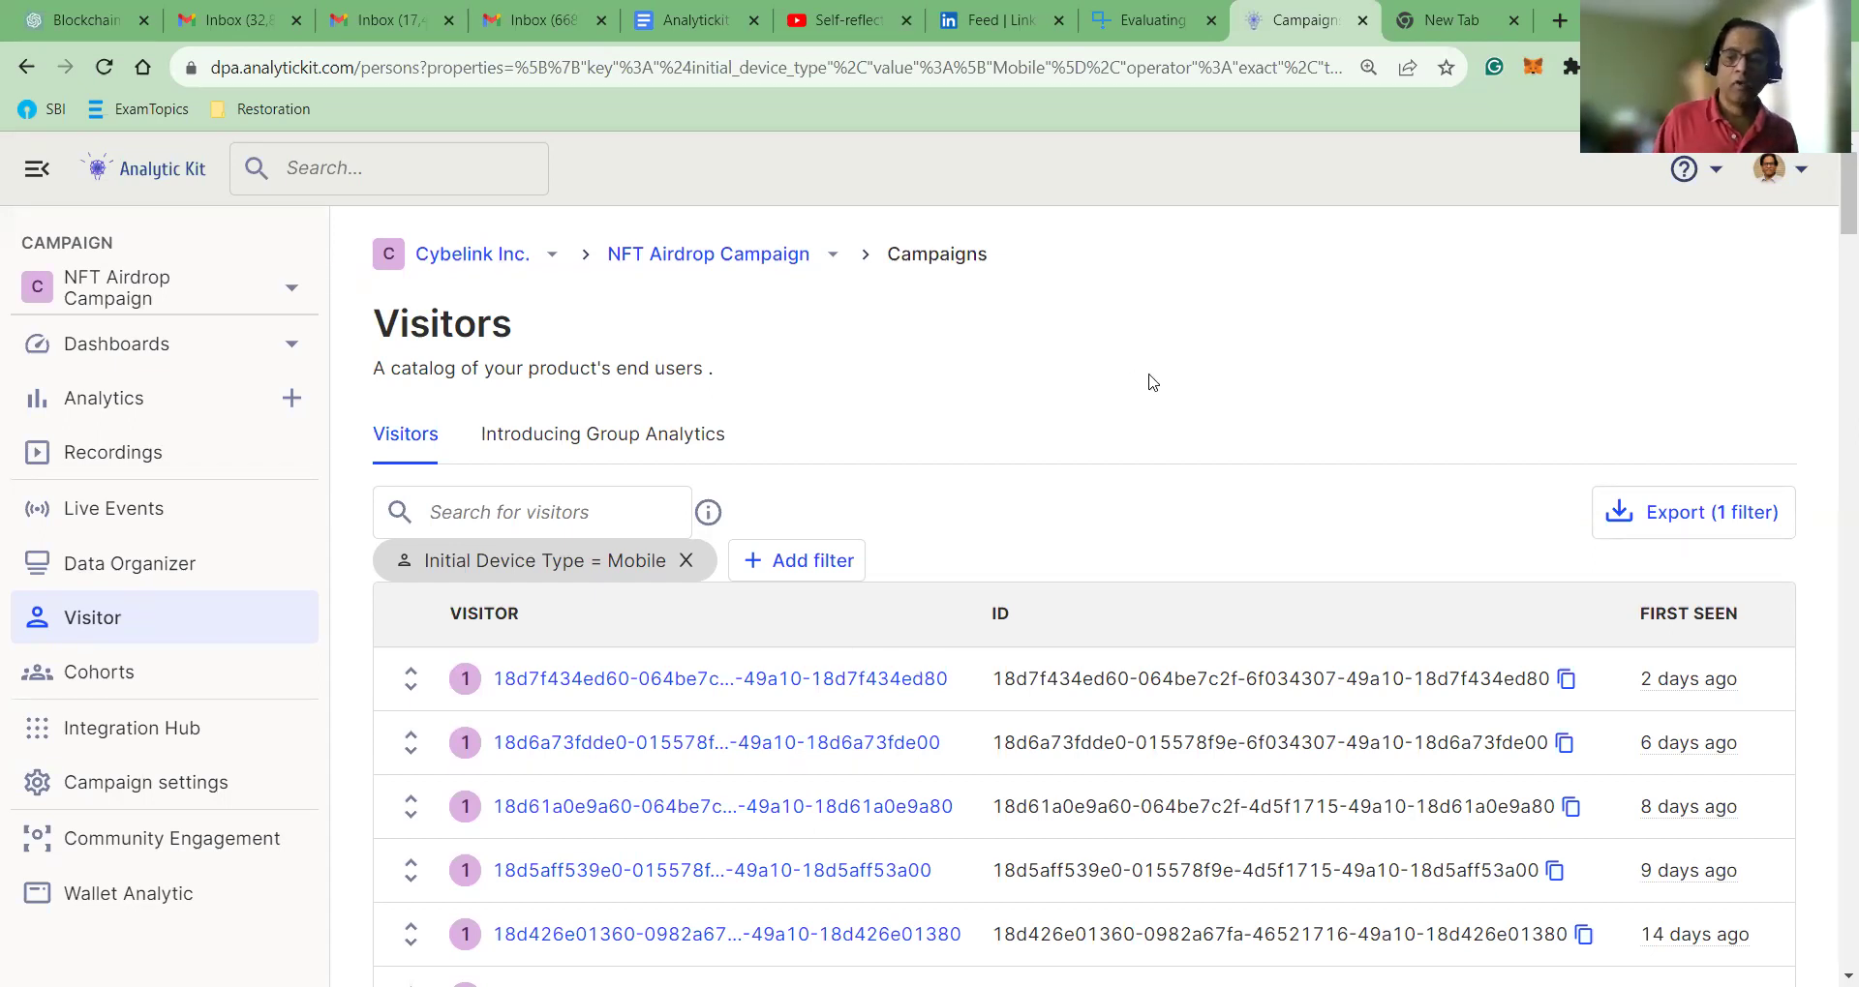
{"action": "left_click", "coordinate": [1650, 497]}
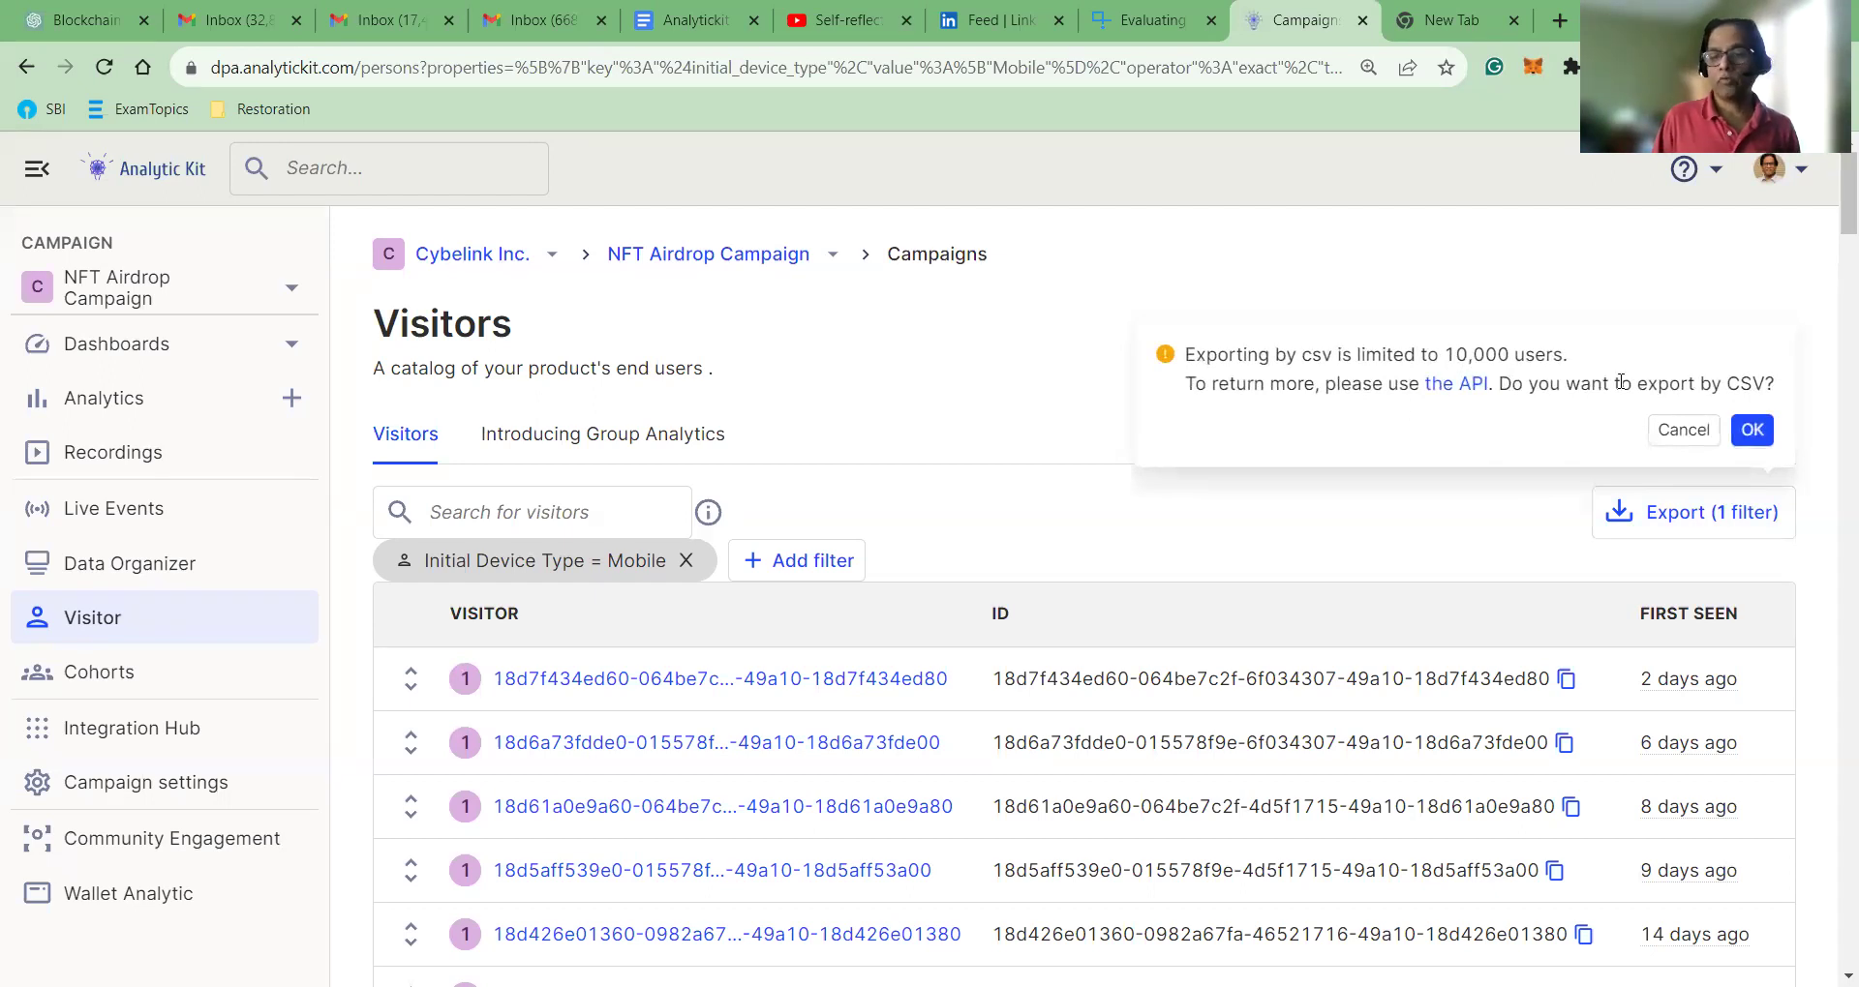
{"action": "left_click", "coordinate": [1682, 430]}
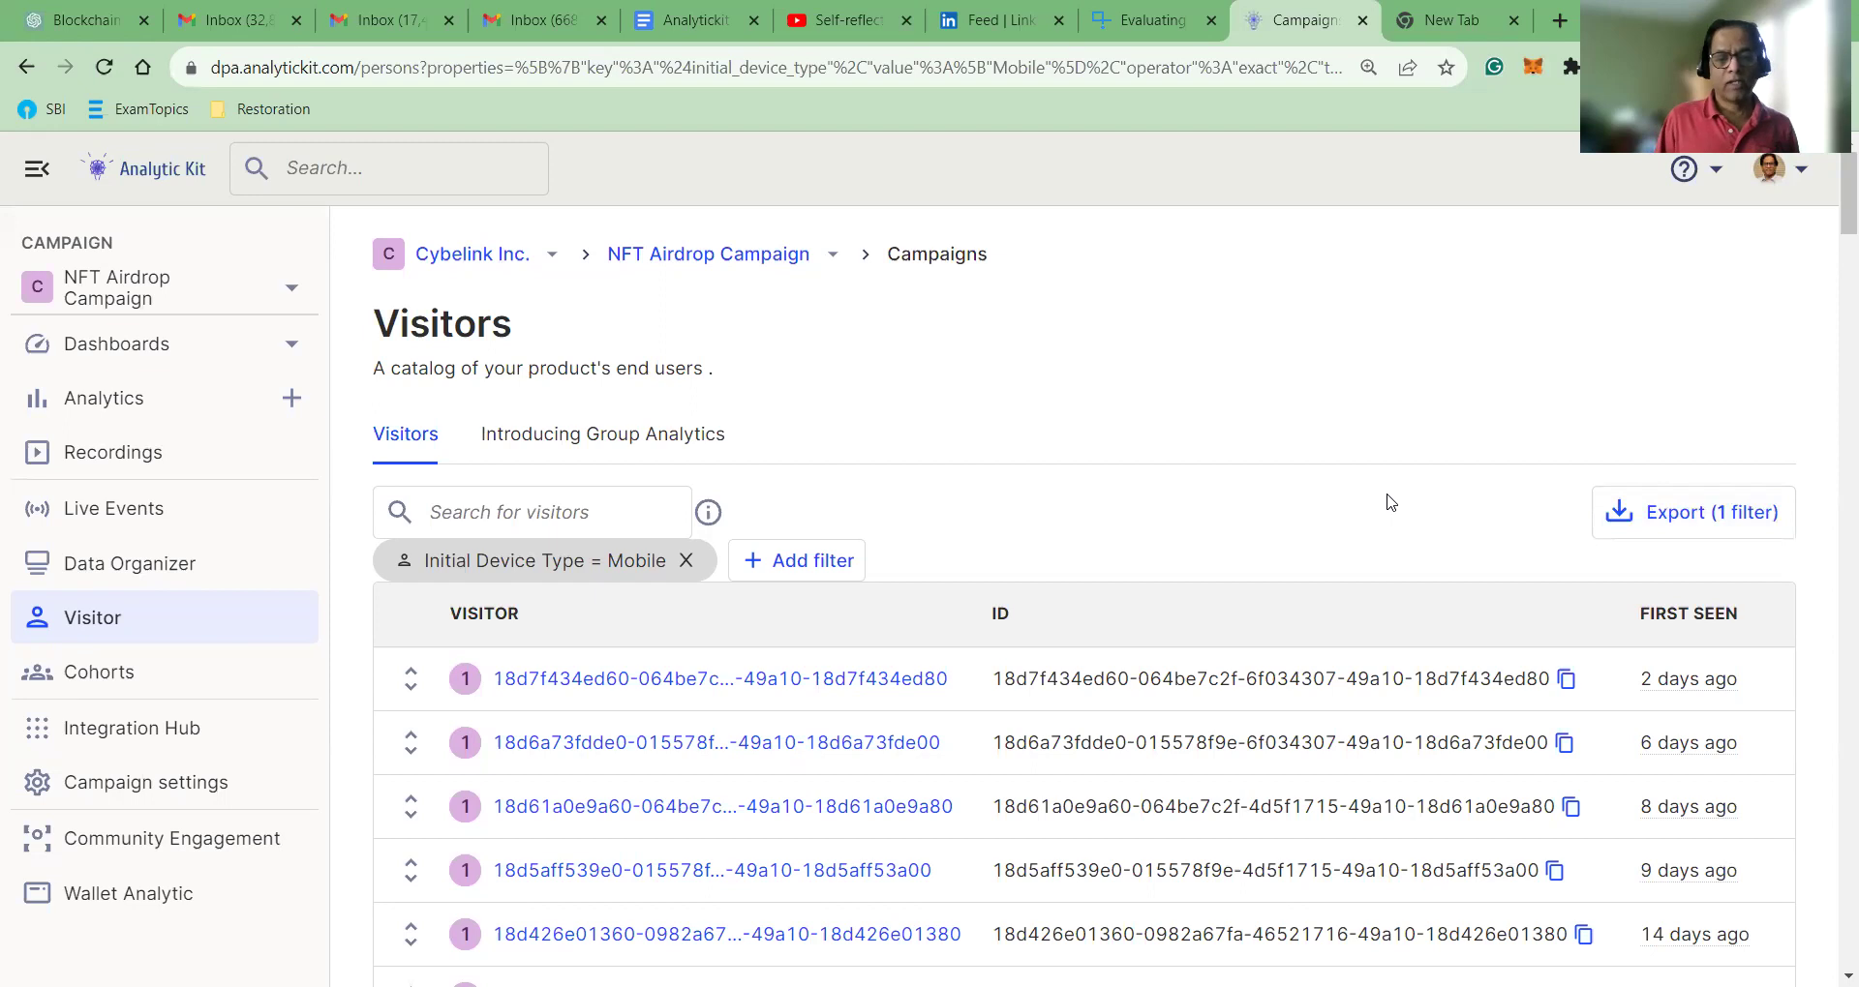